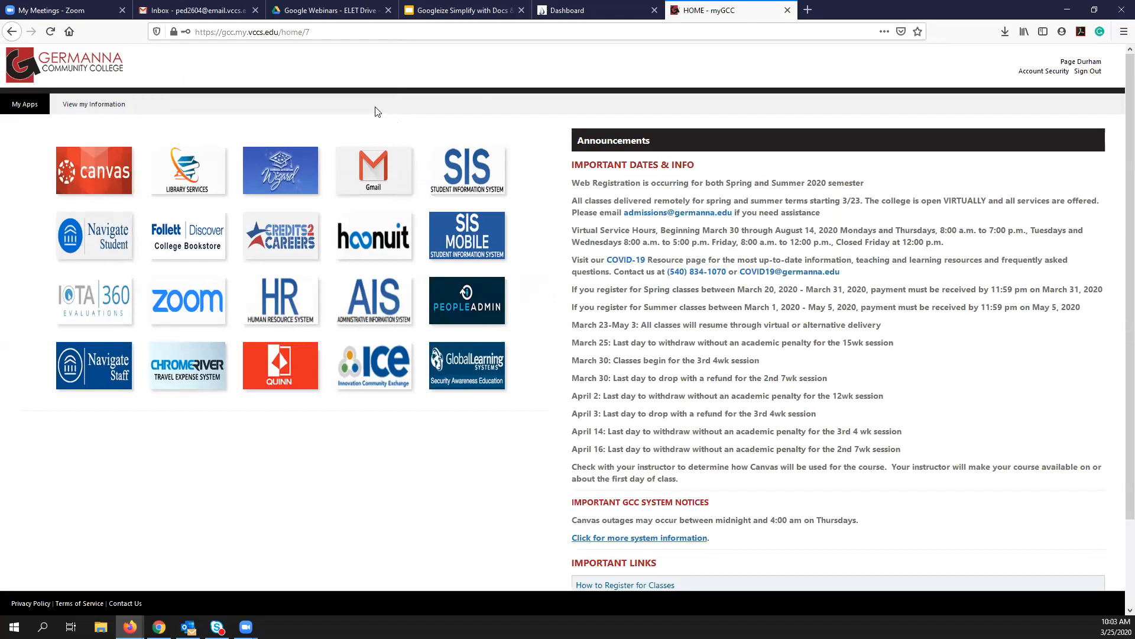
# Open Gmail from the college portal, go to Google Docs and view the ownership filter options for recent documents.
pyautogui.click(378, 172)
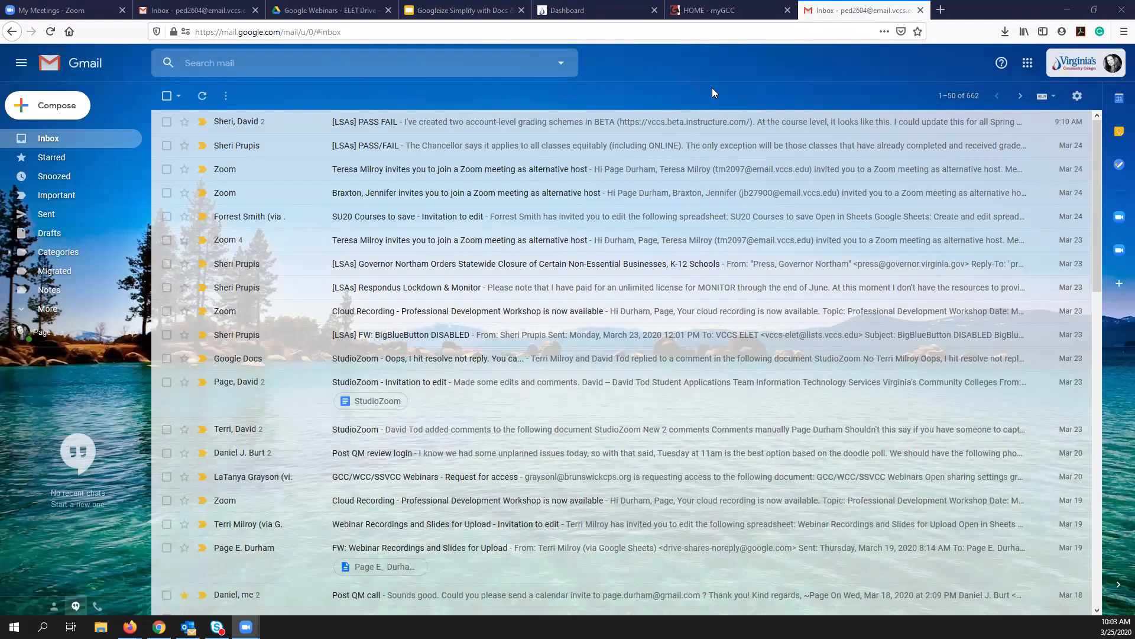
pyautogui.click(1028, 65)
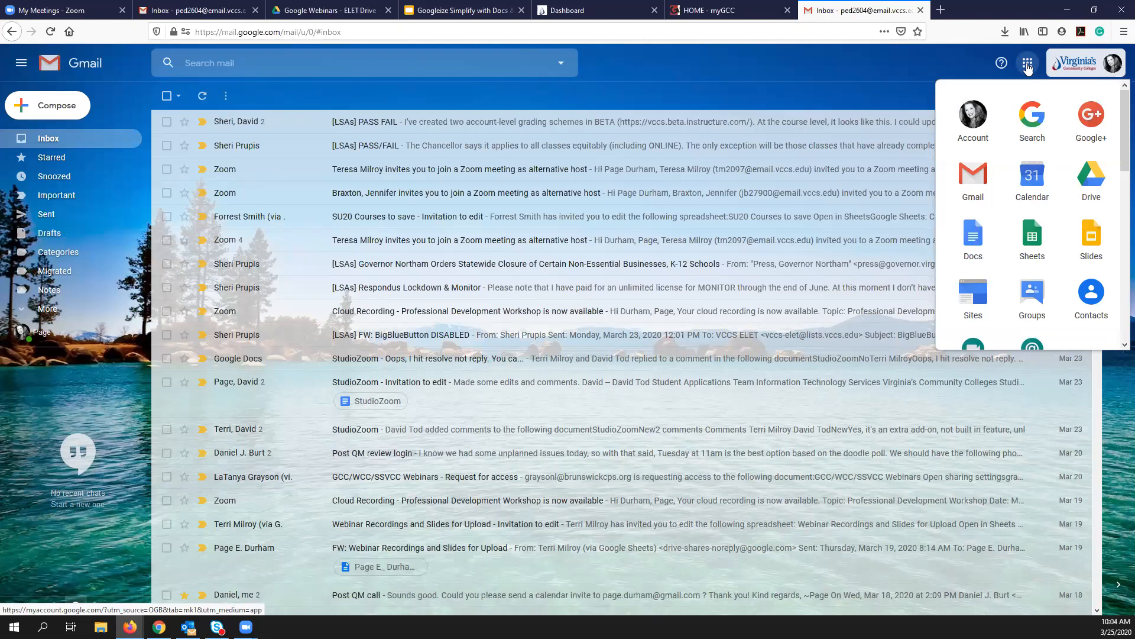
pyautogui.click(977, 243)
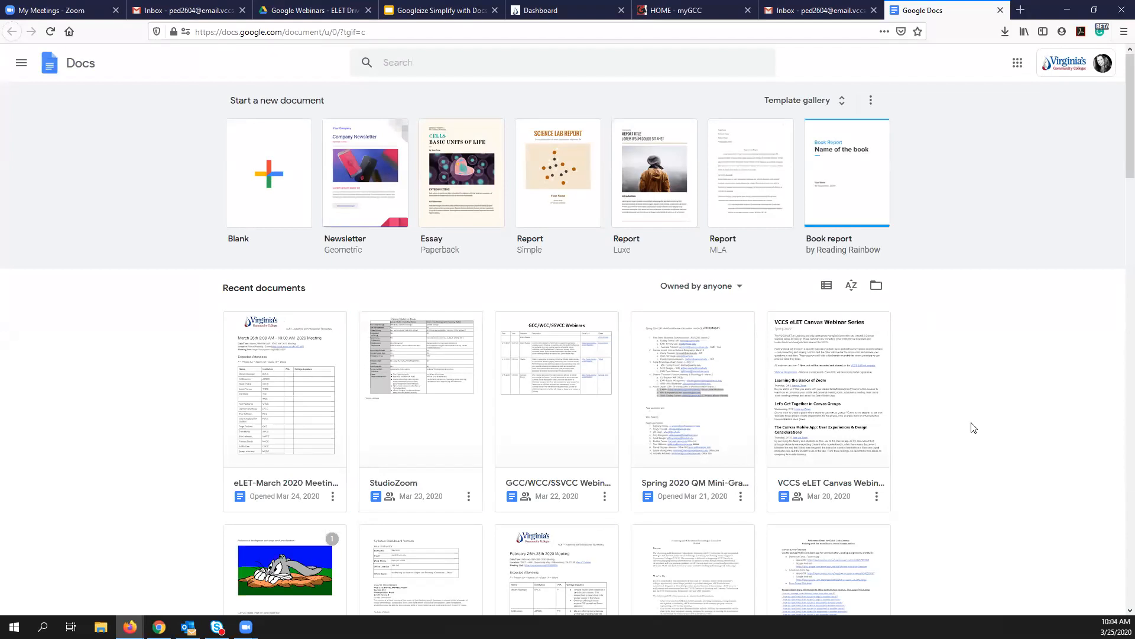
pyautogui.click(716, 289)
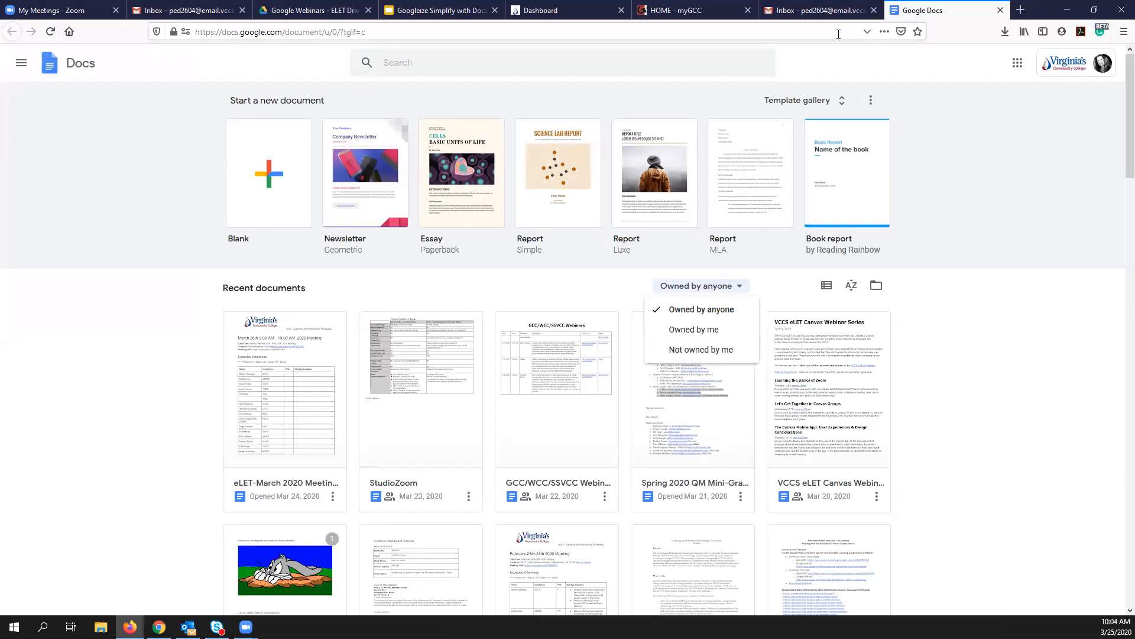
# Open Google Drive and advance the presentation past the slide on supported file formats.
pyautogui.click(1018, 72)
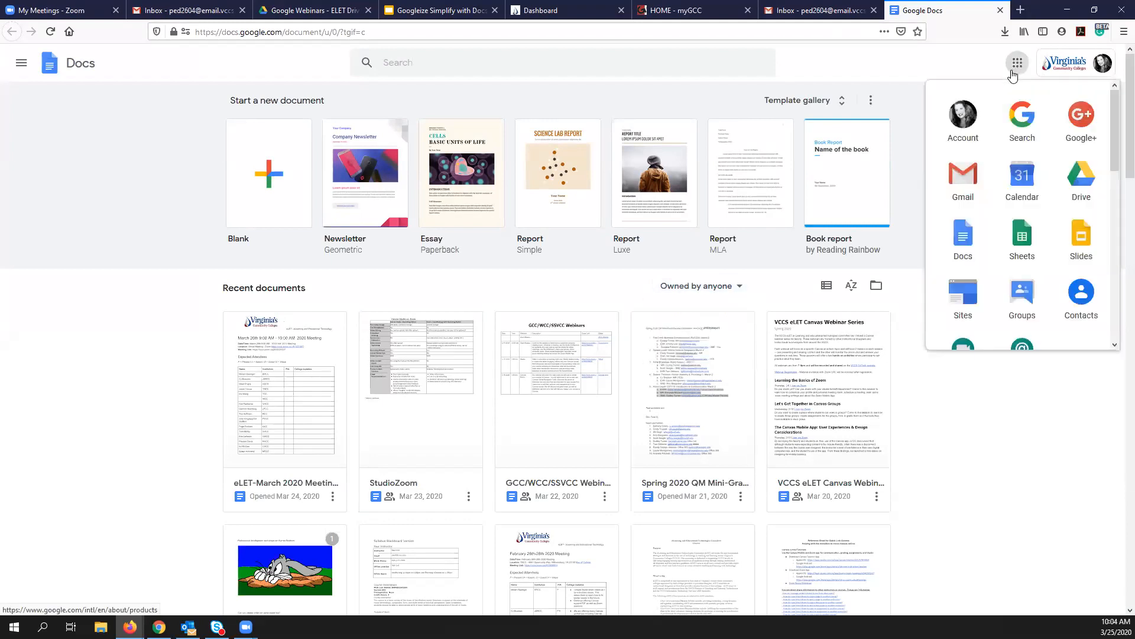
pyautogui.click(1081, 184)
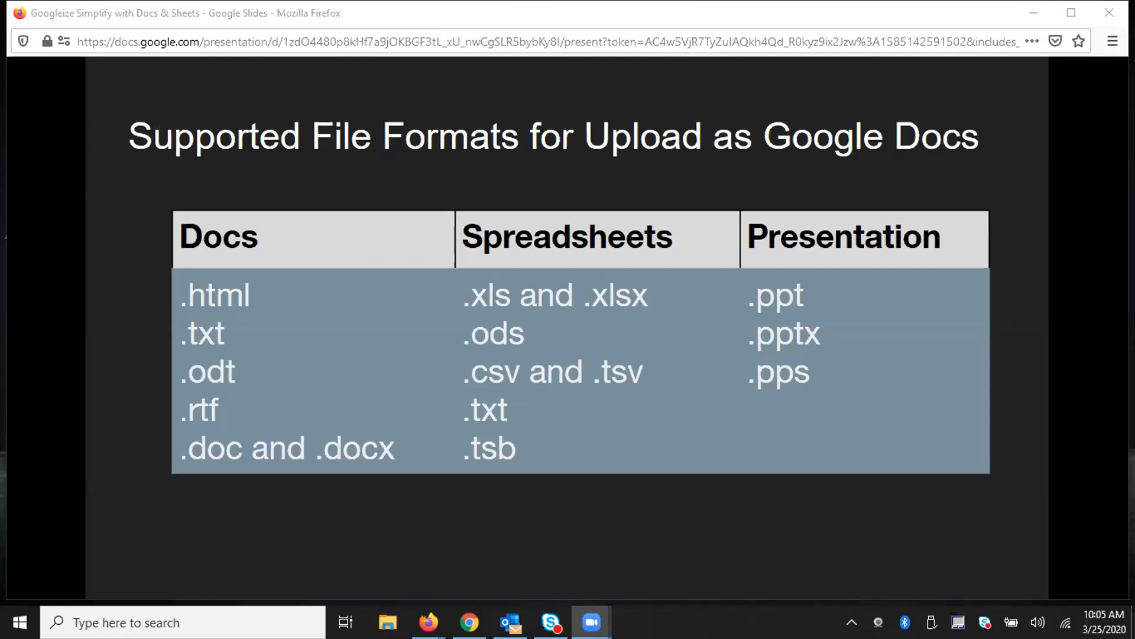
pyautogui.click(152, 562)
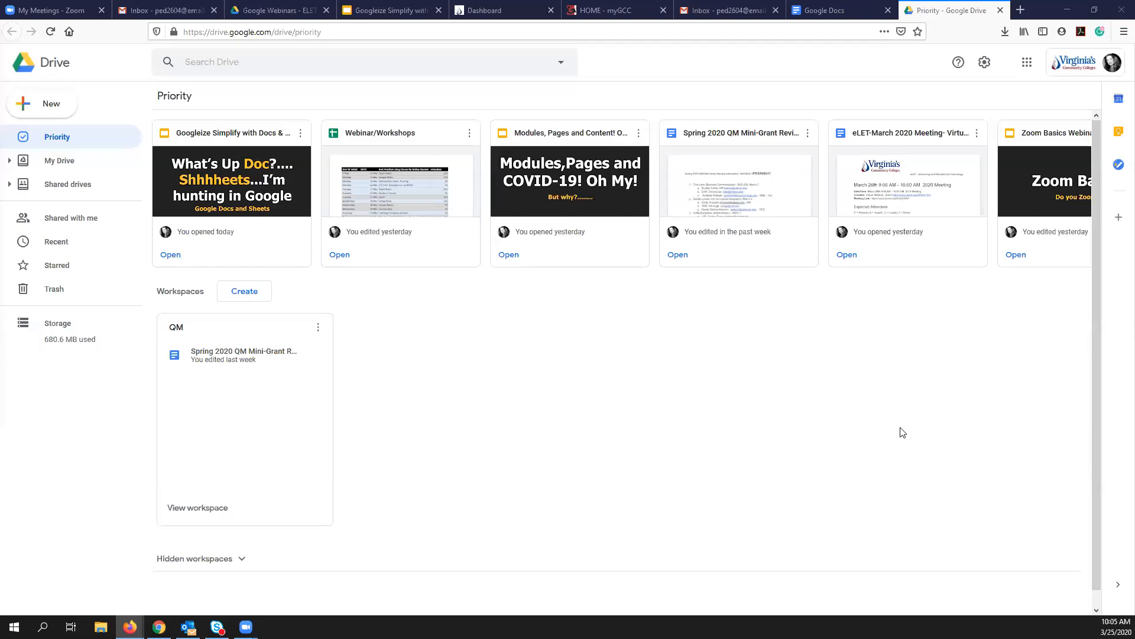
# Upload the file Canvas faculty prep.docx from the computer's Documents folder to Google Drive.
pyautogui.click(37, 109)
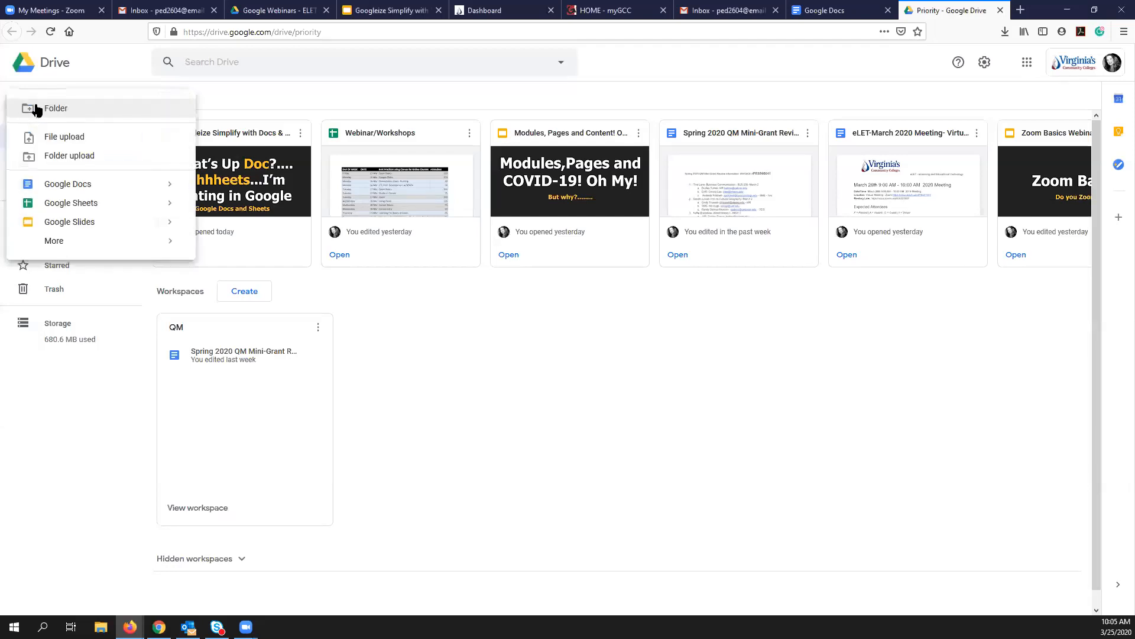
pyautogui.click(74, 142)
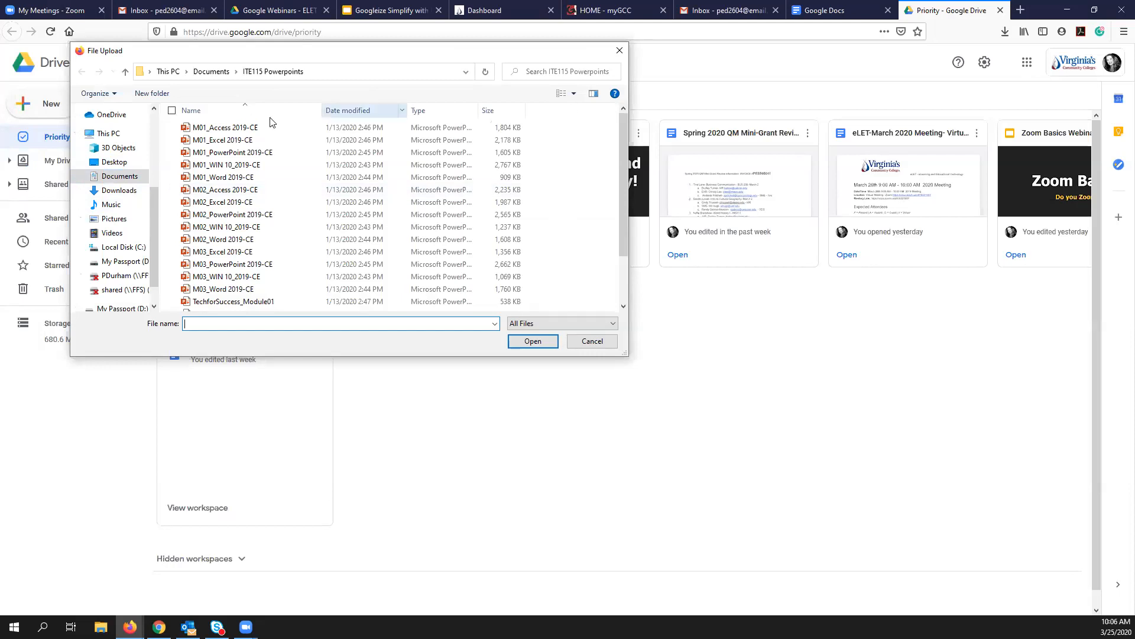
pyautogui.click(214, 71)
pyautogui.scroll(-8, 295, 187)
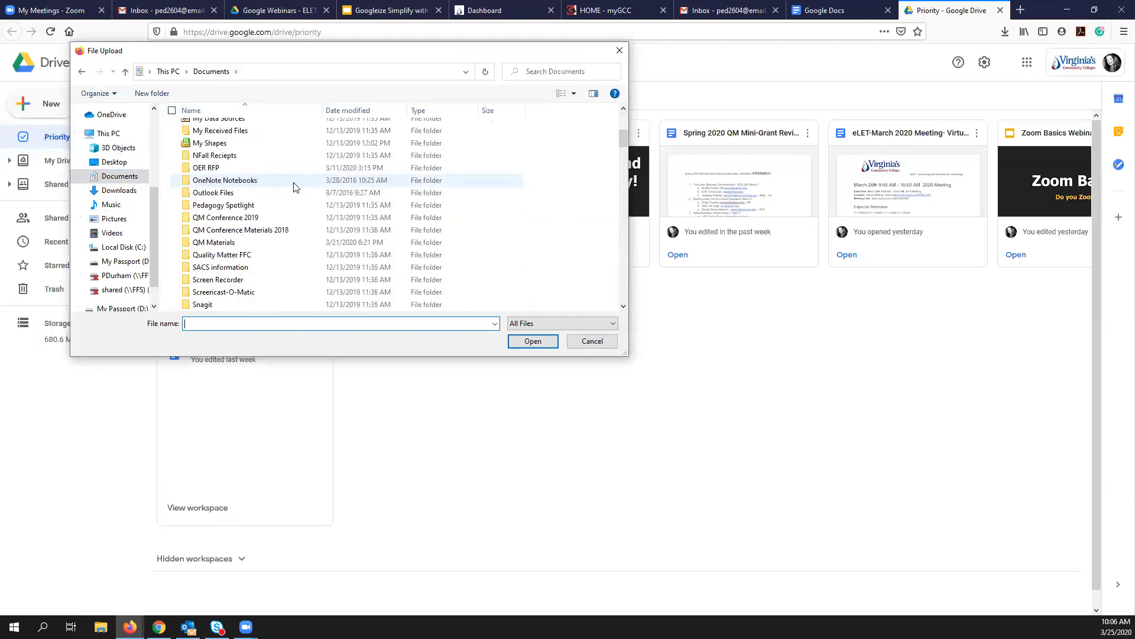
pyautogui.scroll(-1, 294, 188)
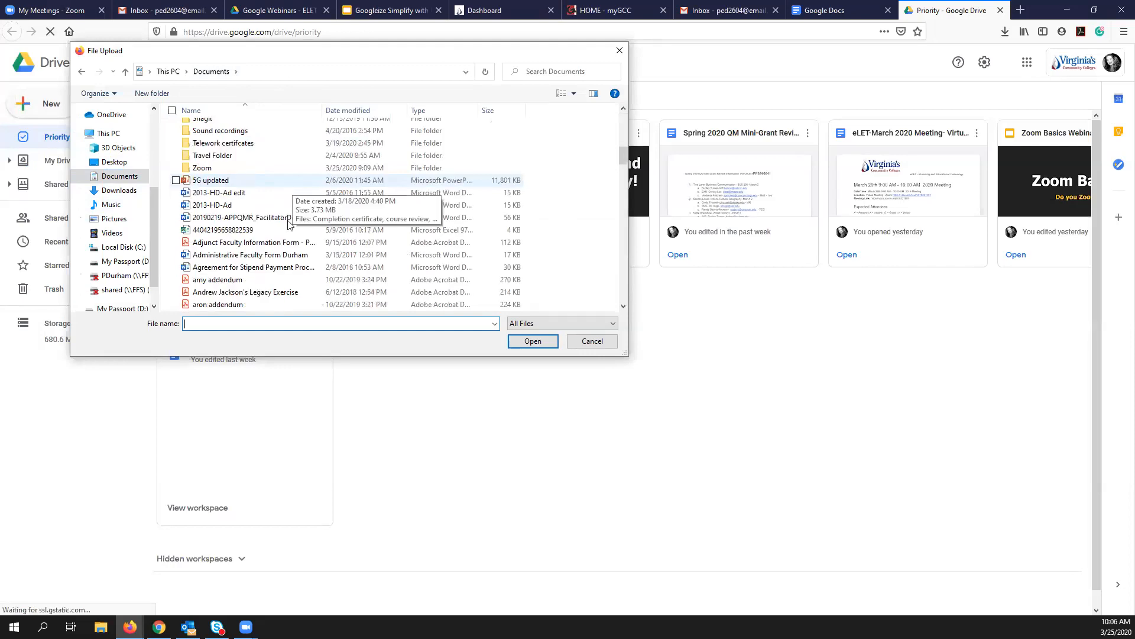
pyautogui.scroll(-3, 293, 188)
pyautogui.click(208, 292)
pyautogui.click(533, 340)
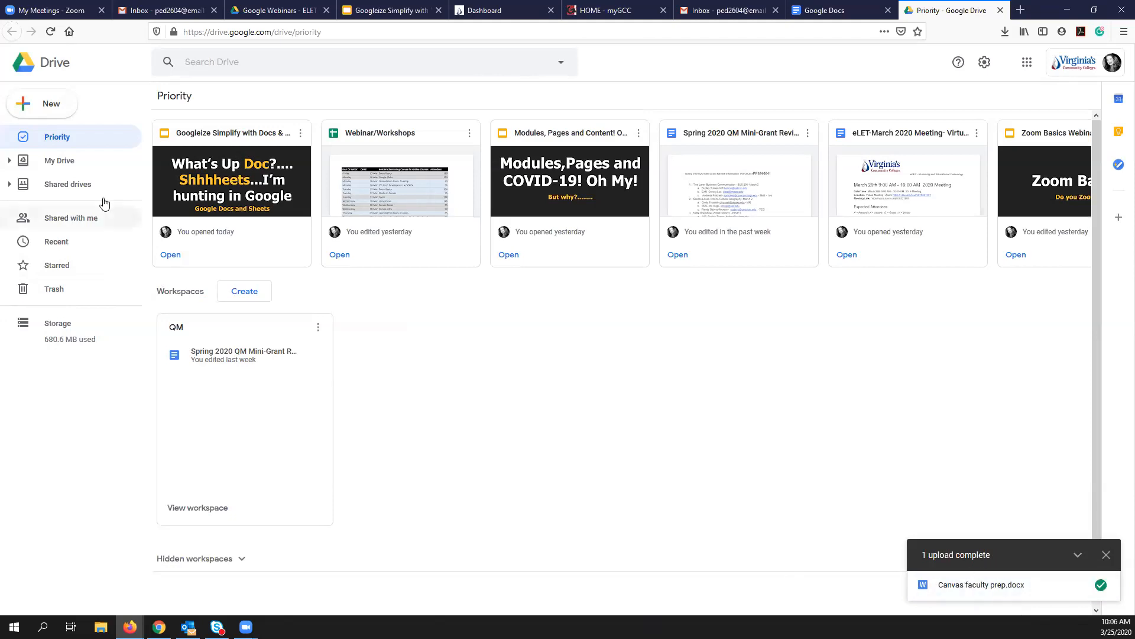
# Look through My Drive for the uploaded Canvas faculty prep.docx.
pyautogui.click(62, 165)
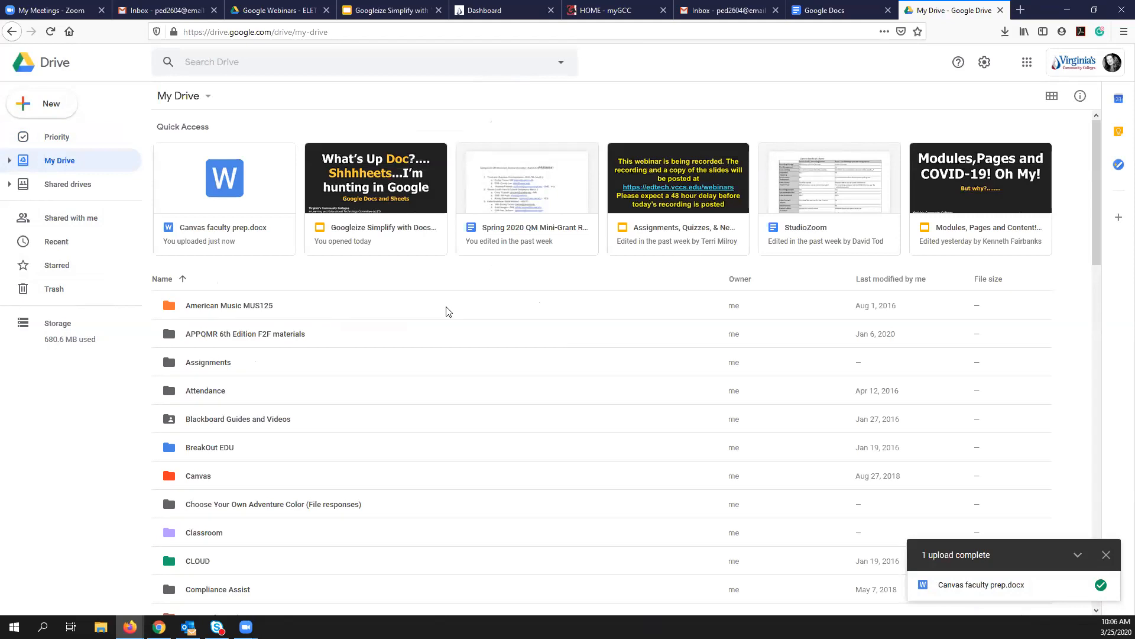
pyautogui.scroll(-5, 448, 312)
pyautogui.scroll(-15, 448, 312)
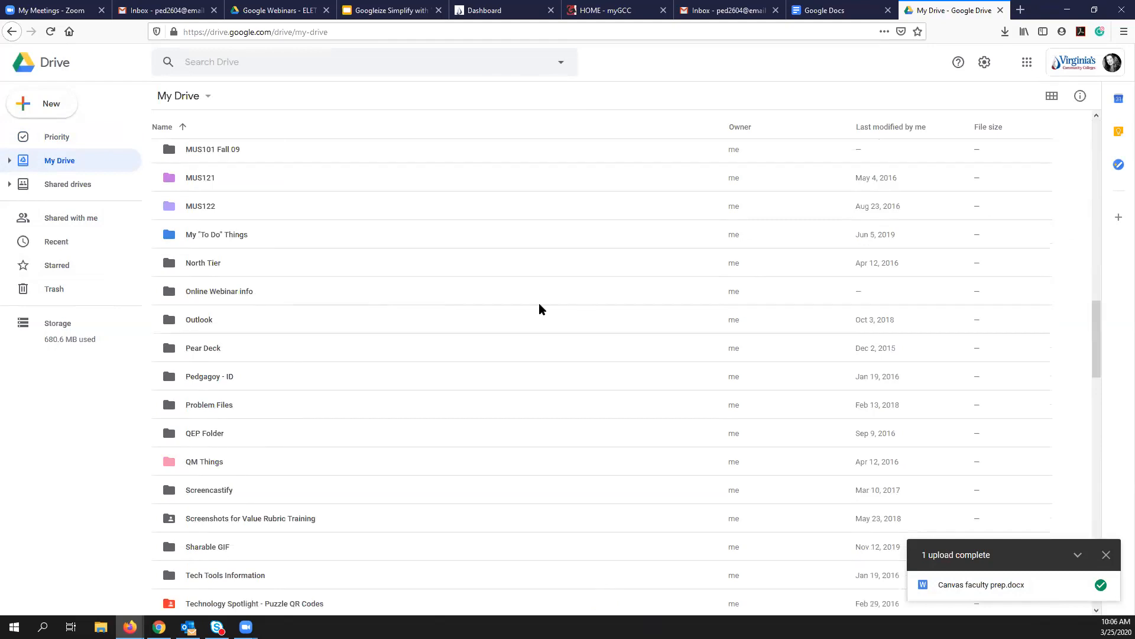
pyautogui.scroll(-5, 526, 306)
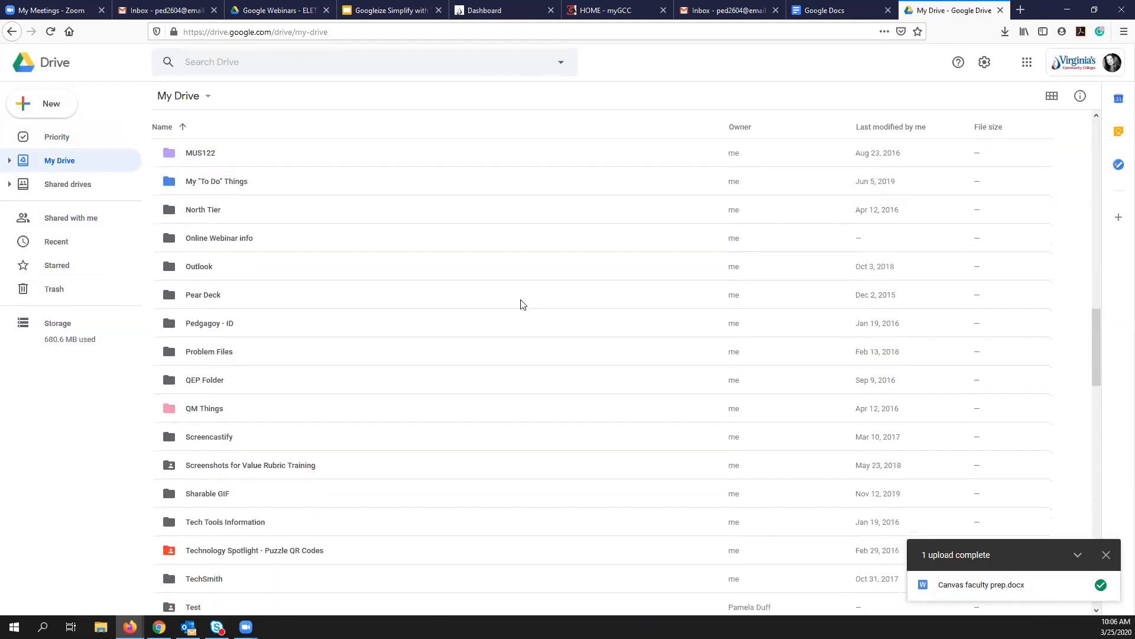
pyautogui.scroll(-10, 515, 312)
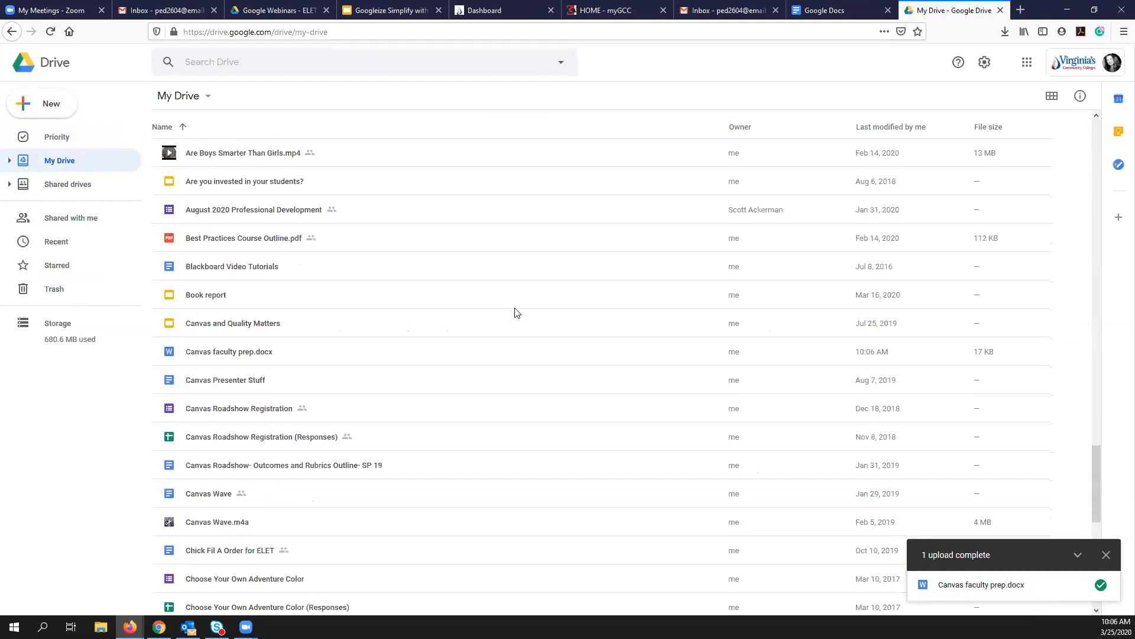
pyautogui.scroll(-3, 517, 312)
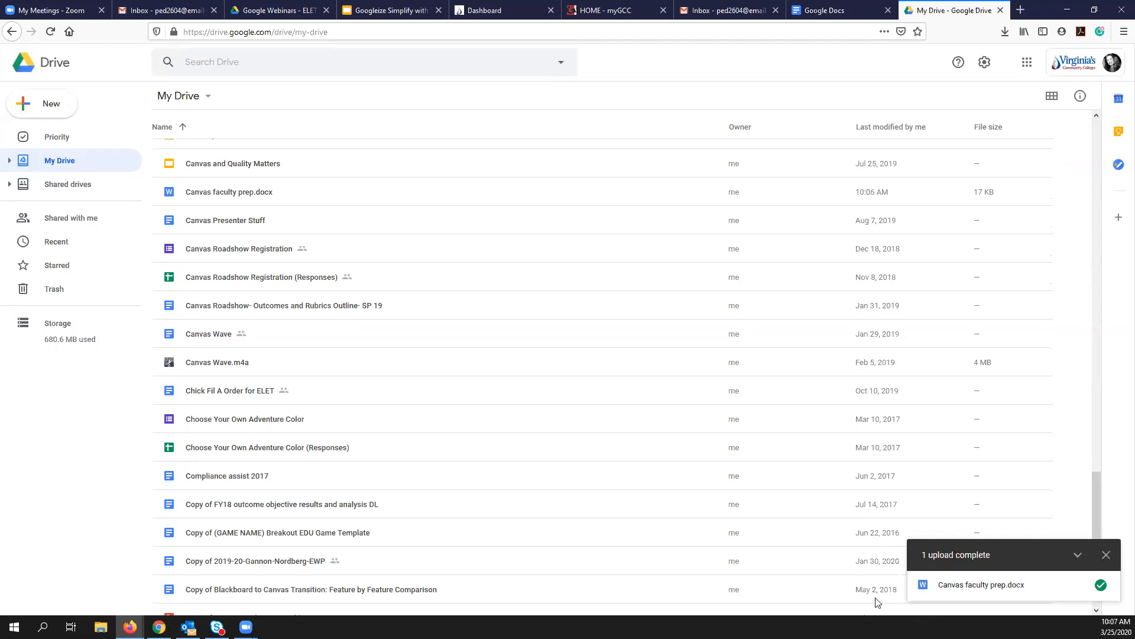
# Preview the uploaded Canvas faculty prep.docx and open it with Google Docs.
pyautogui.click(979, 588)
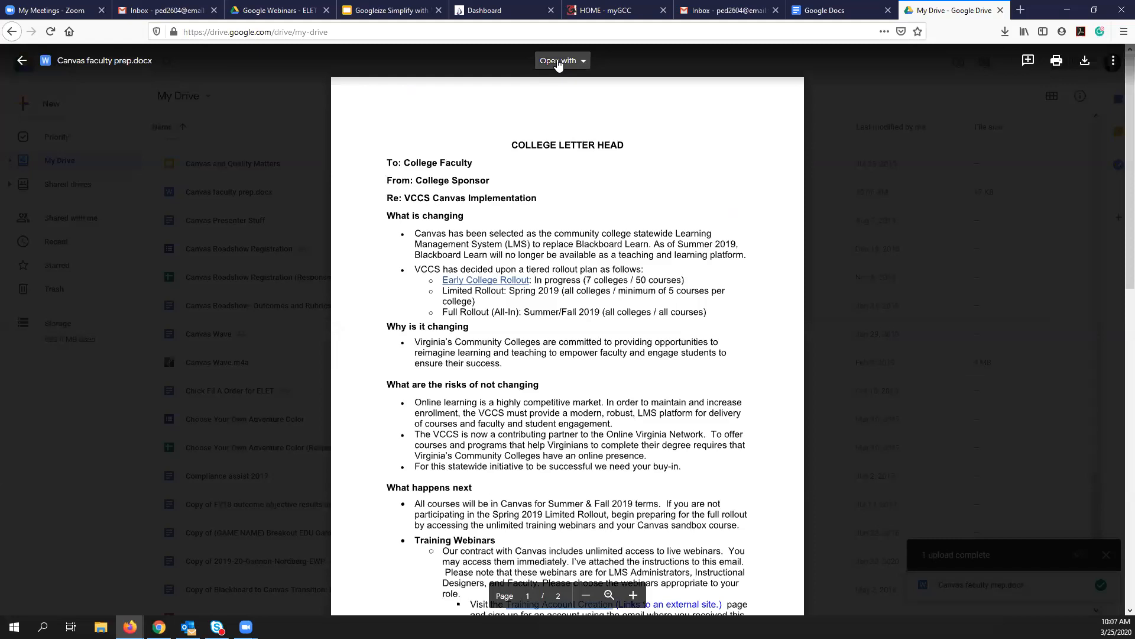
pyautogui.click(558, 61)
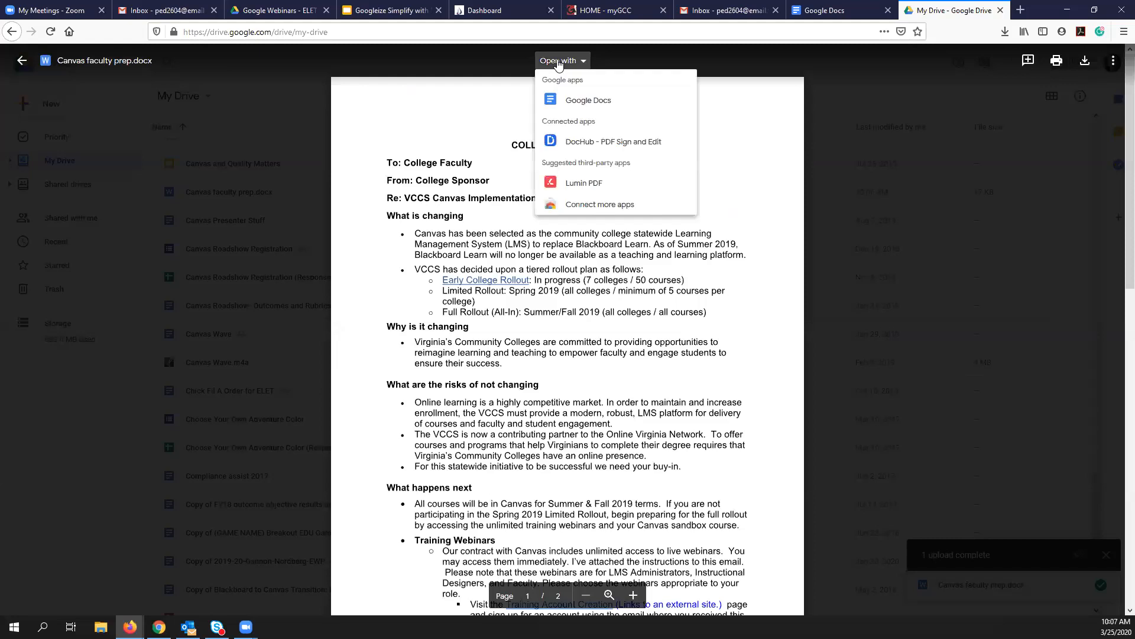
pyautogui.click(578, 106)
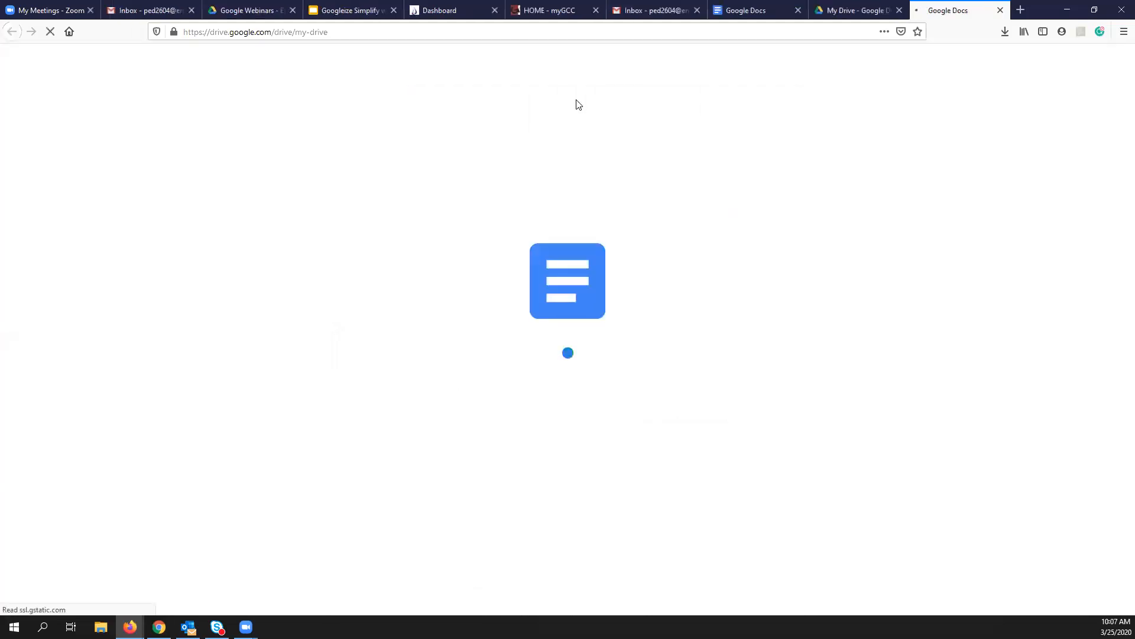
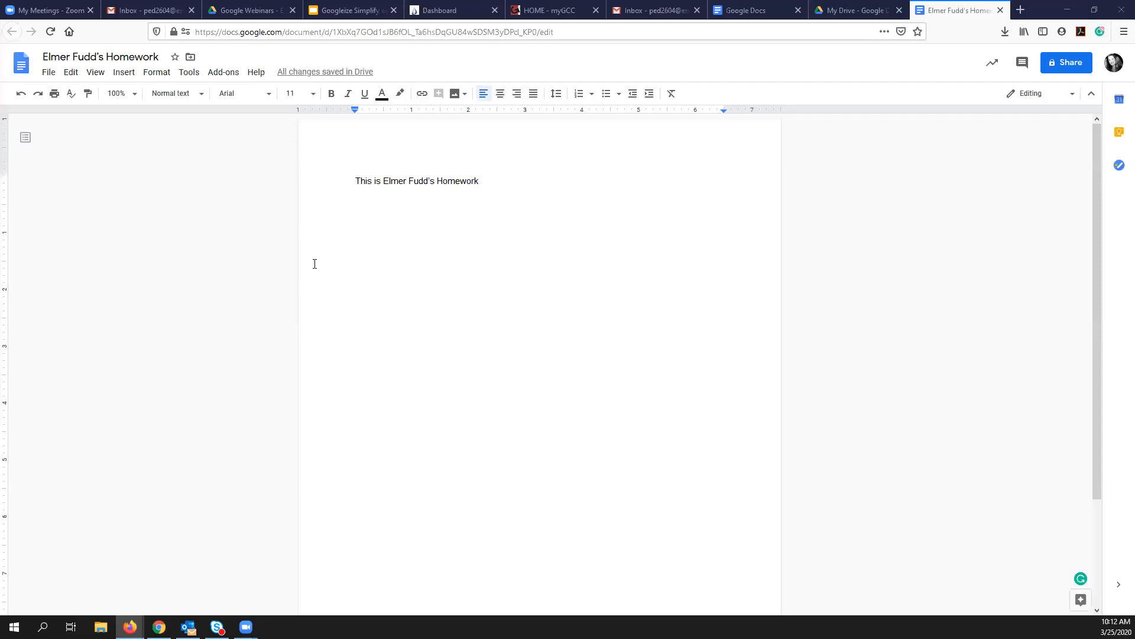
# View the download options for the Elmer Fudd's Homework document.
pyautogui.click(49, 74)
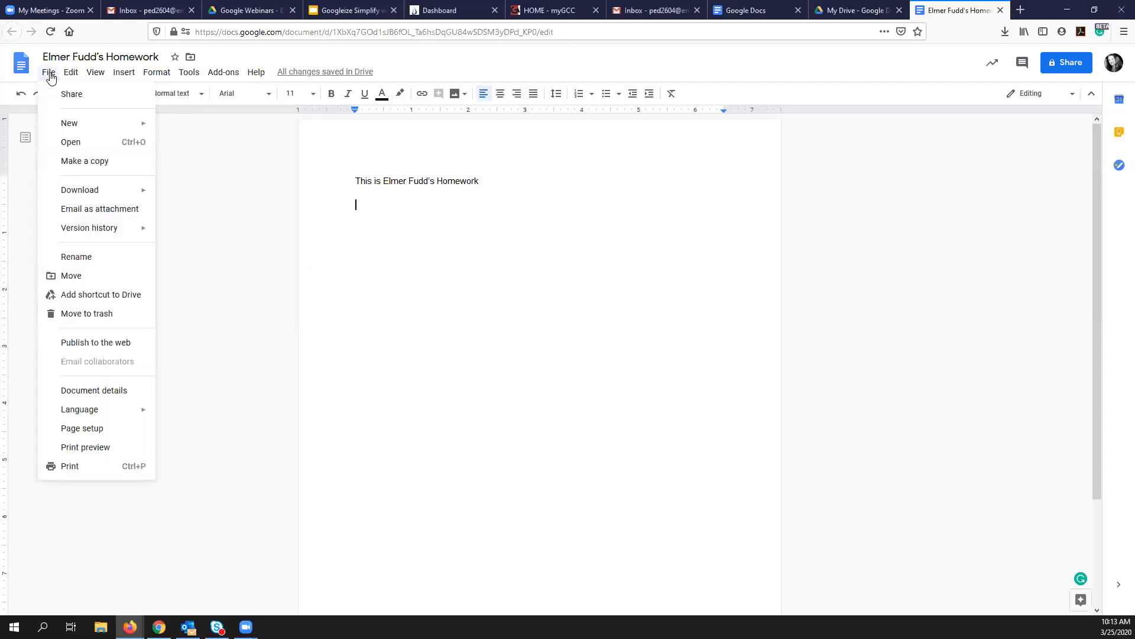
pyautogui.moveTo(70, 195)
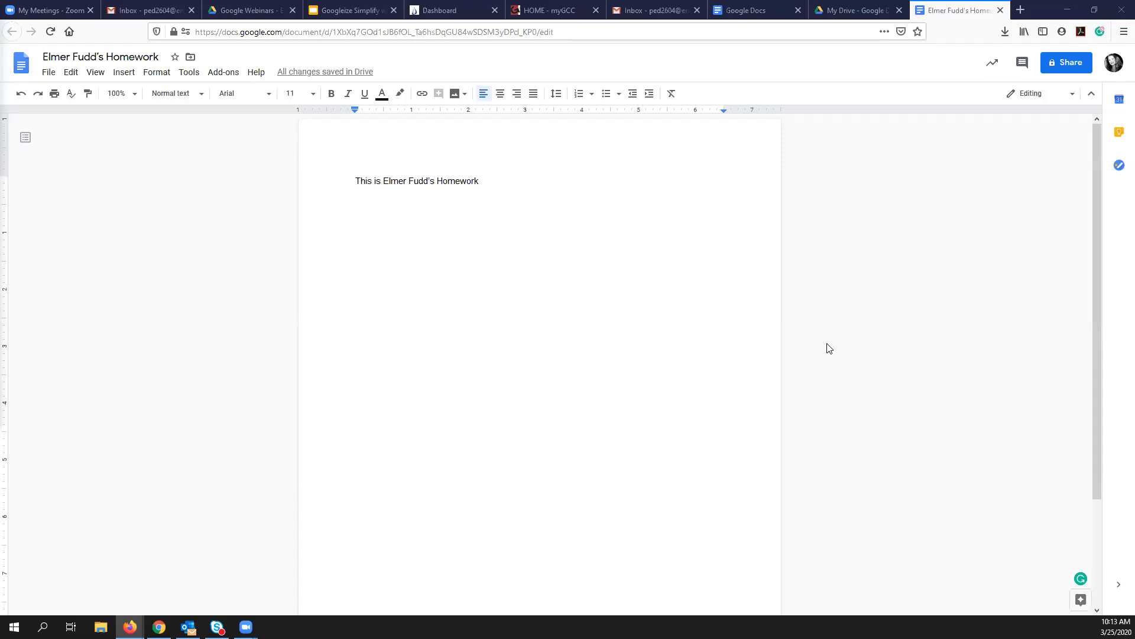
# Change the link access of Elmer Fudd's Homework from restricted to Anyone with the link.
pyautogui.click(1070, 63)
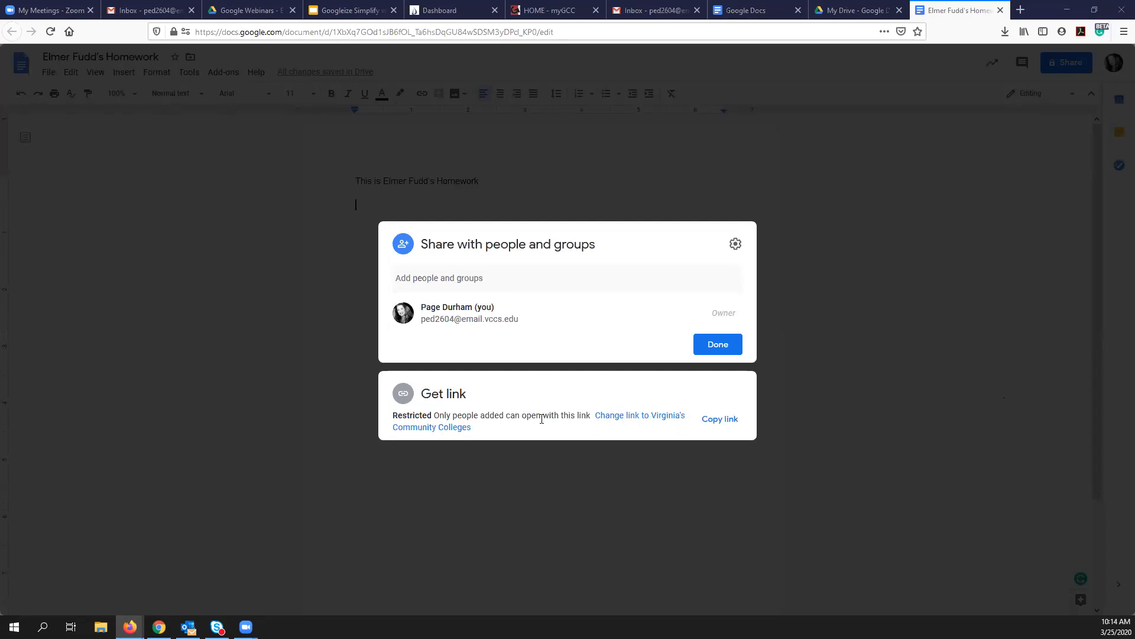
pyautogui.click(639, 417)
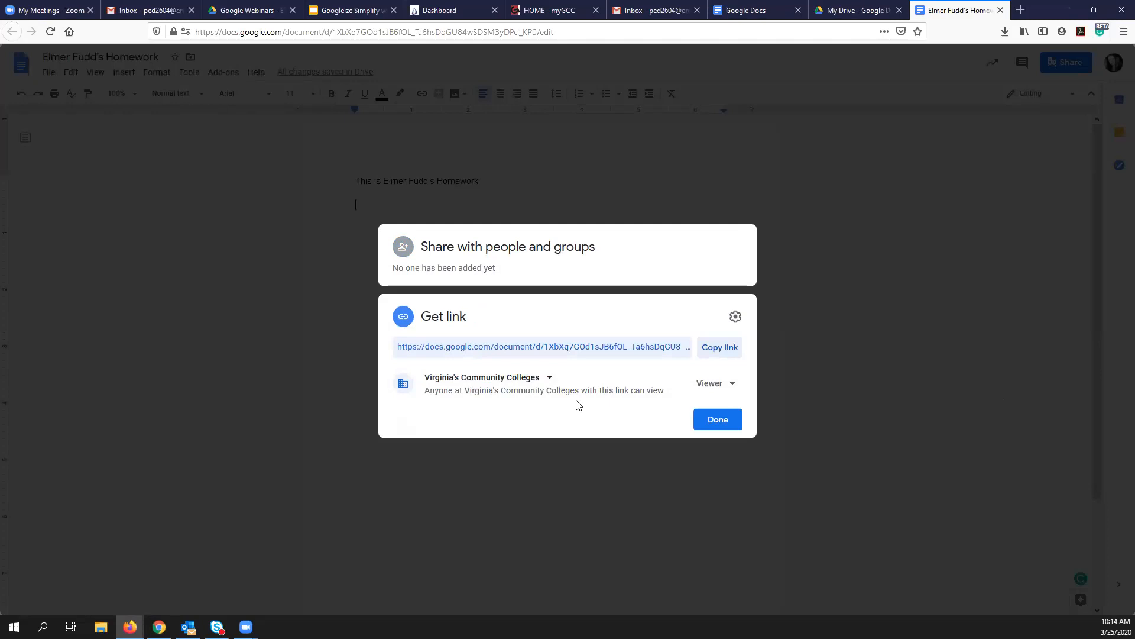
pyautogui.click(548, 377)
pyautogui.click(471, 461)
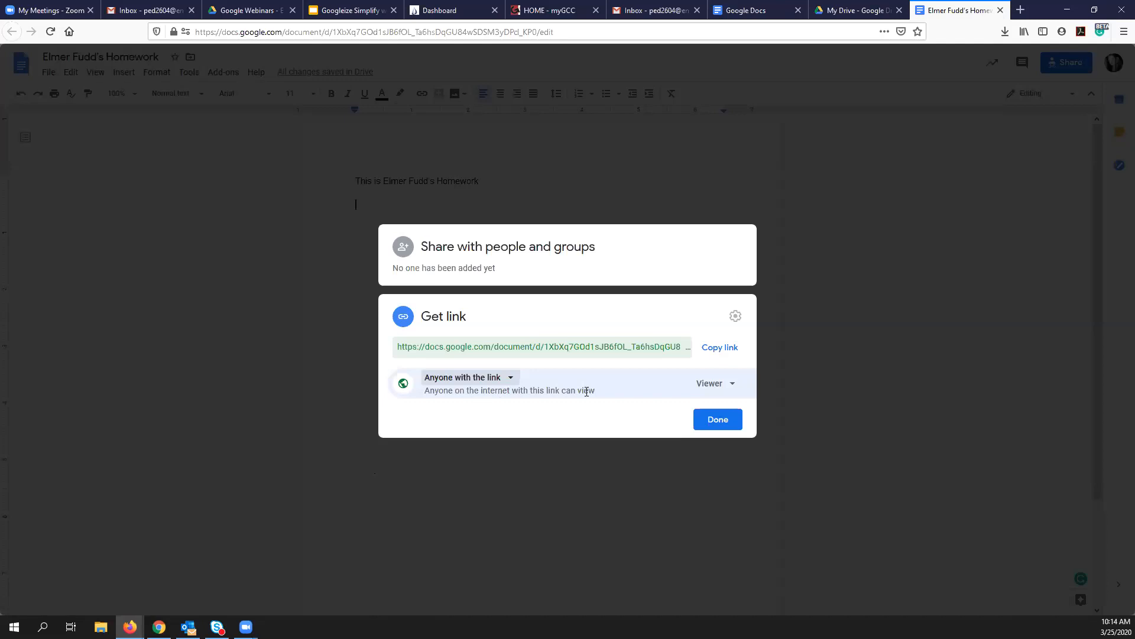
# Advance the presentation through the Google sharing slides, and finish the document's link sharing with the link role set to Viewer.
pyautogui.click(730, 385)
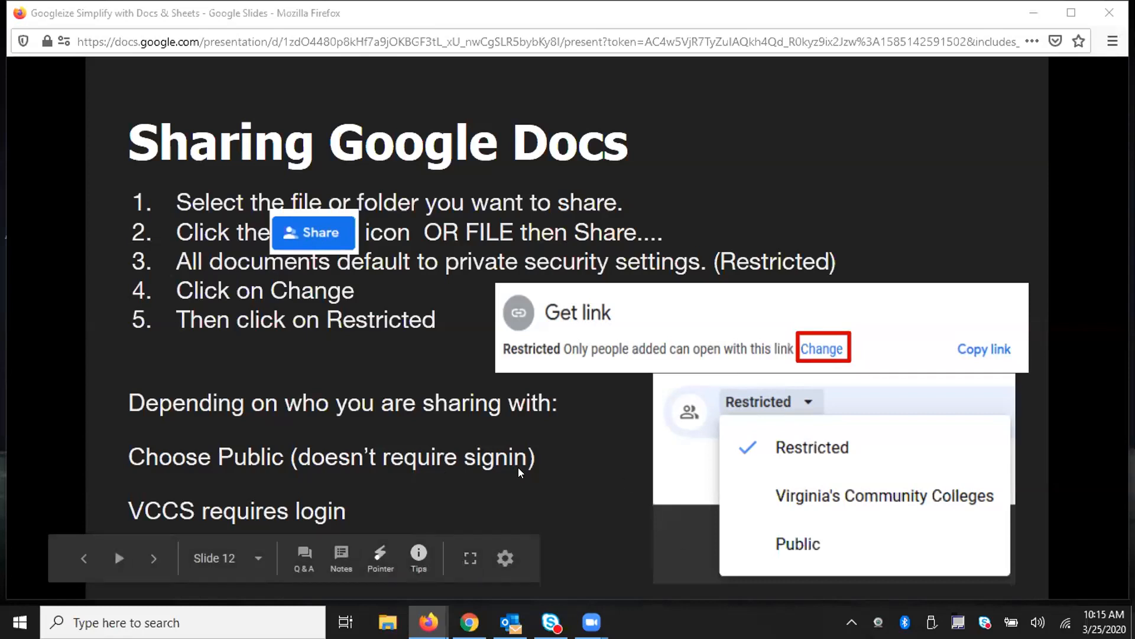
pyautogui.click(153, 559)
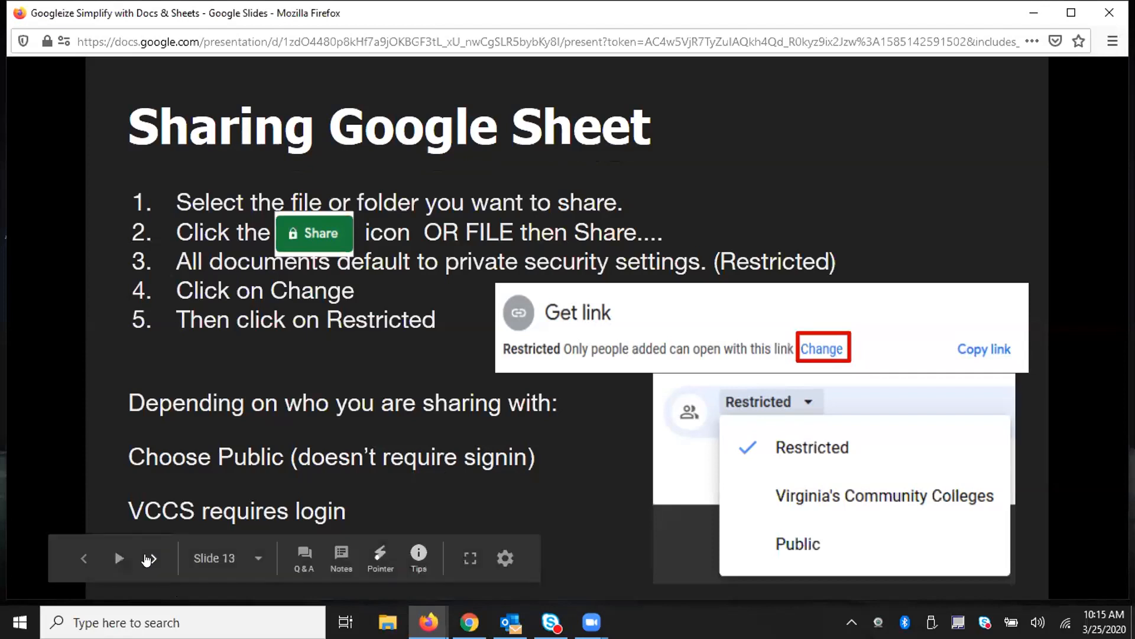
pyautogui.click(149, 558)
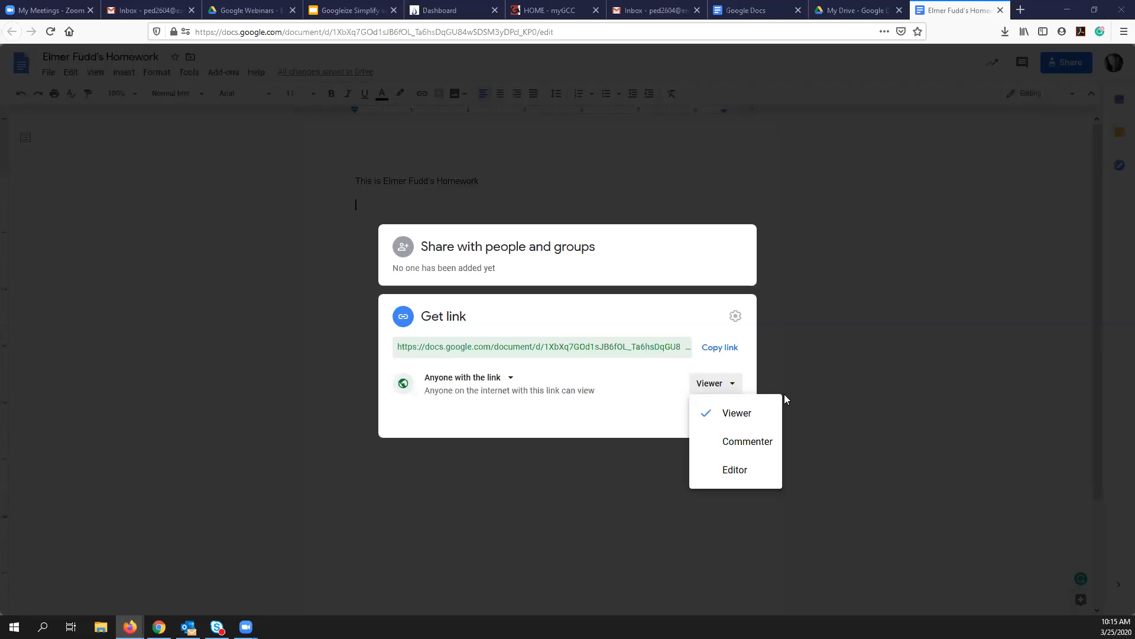
pyautogui.click(748, 413)
pyautogui.click(723, 427)
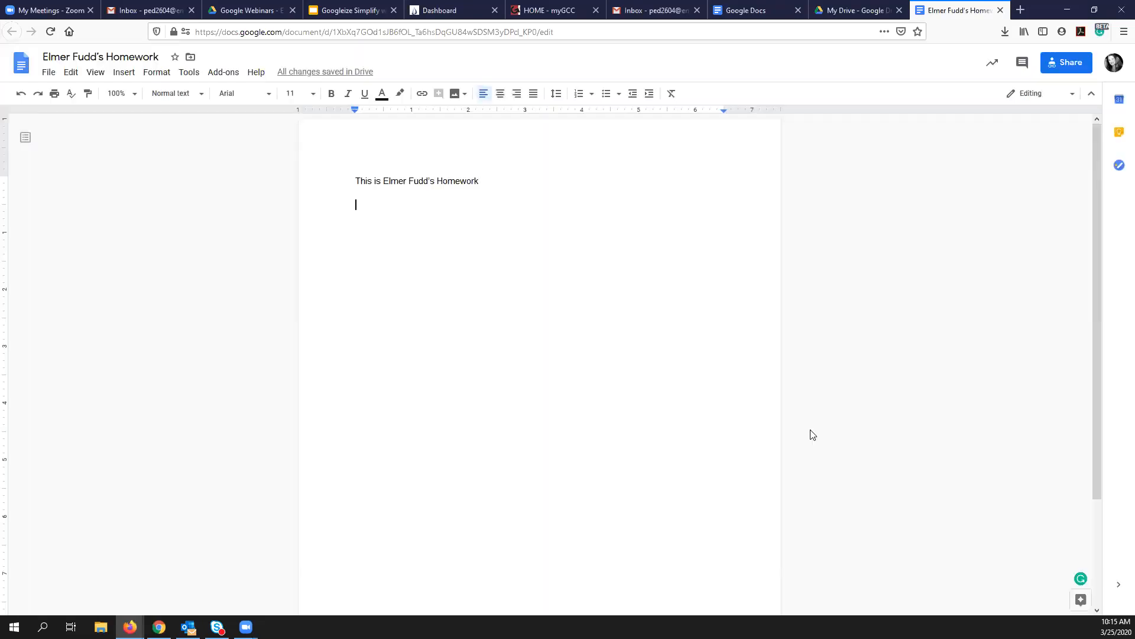
# Add a suggested contact to the sharing of Elmer Fudd's Homework with the Editor role.
pyautogui.click(1065, 66)
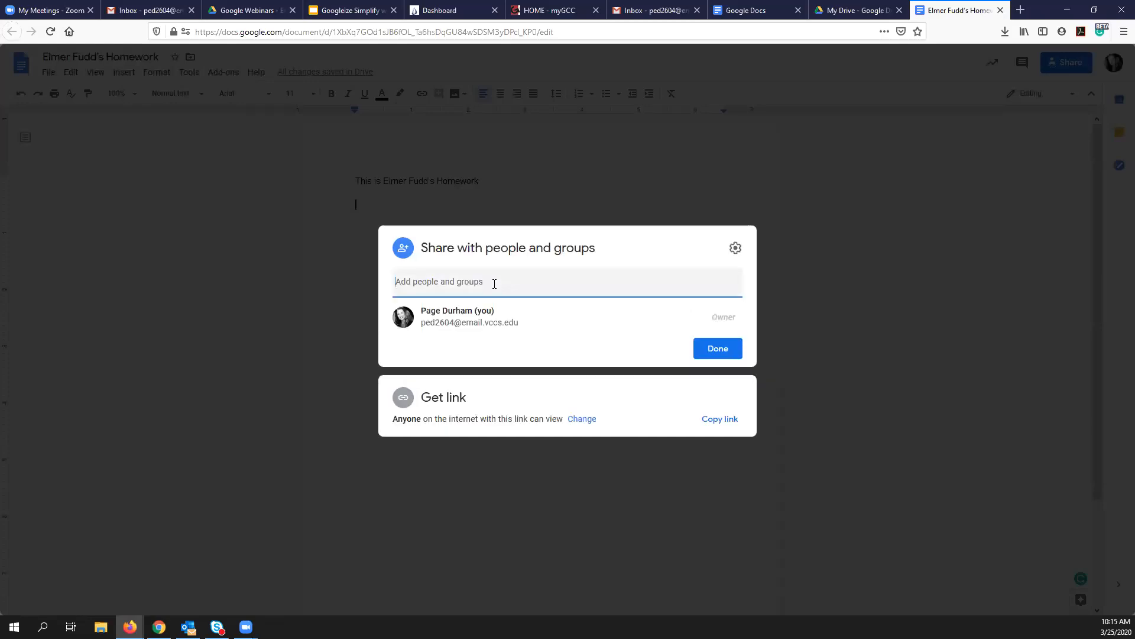
pyautogui.click(478, 290)
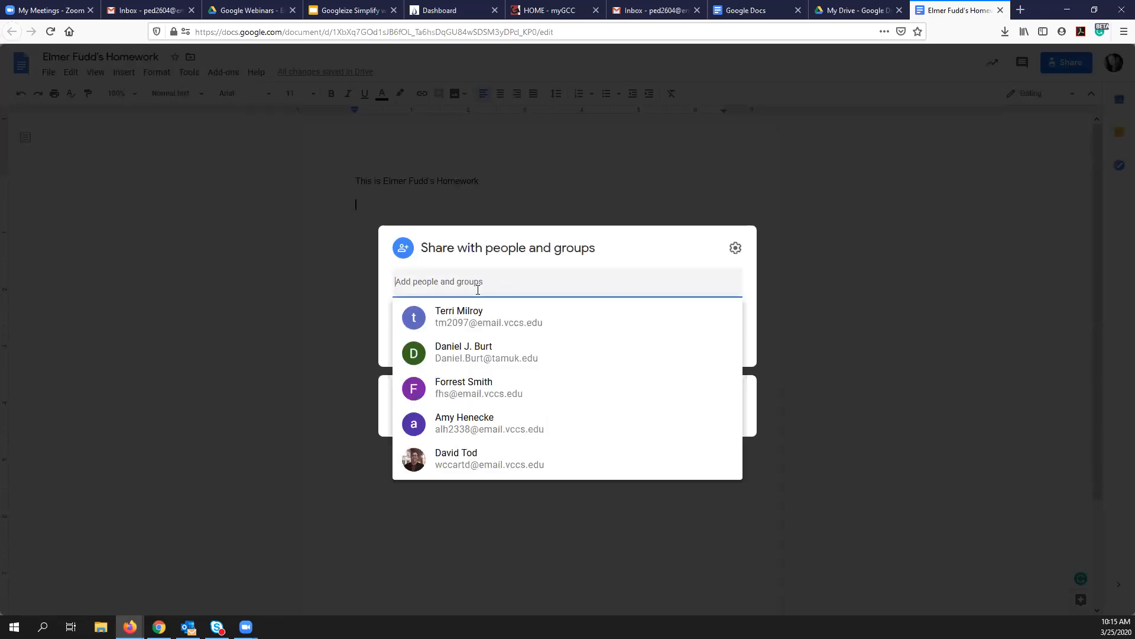
pyautogui.click(474, 390)
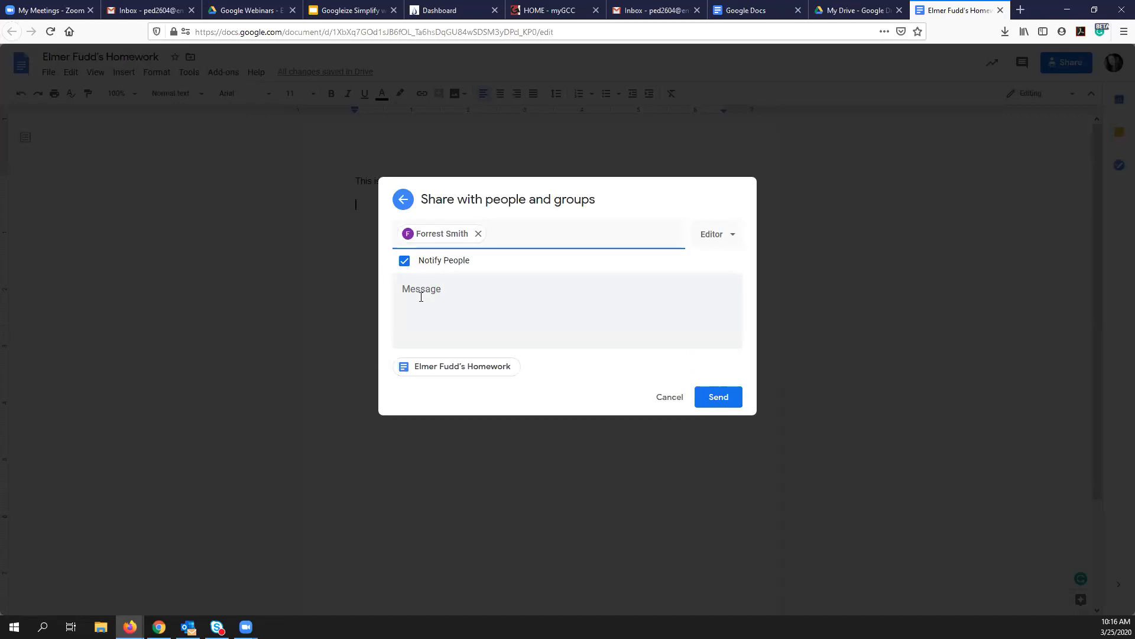
pyautogui.click(726, 244)
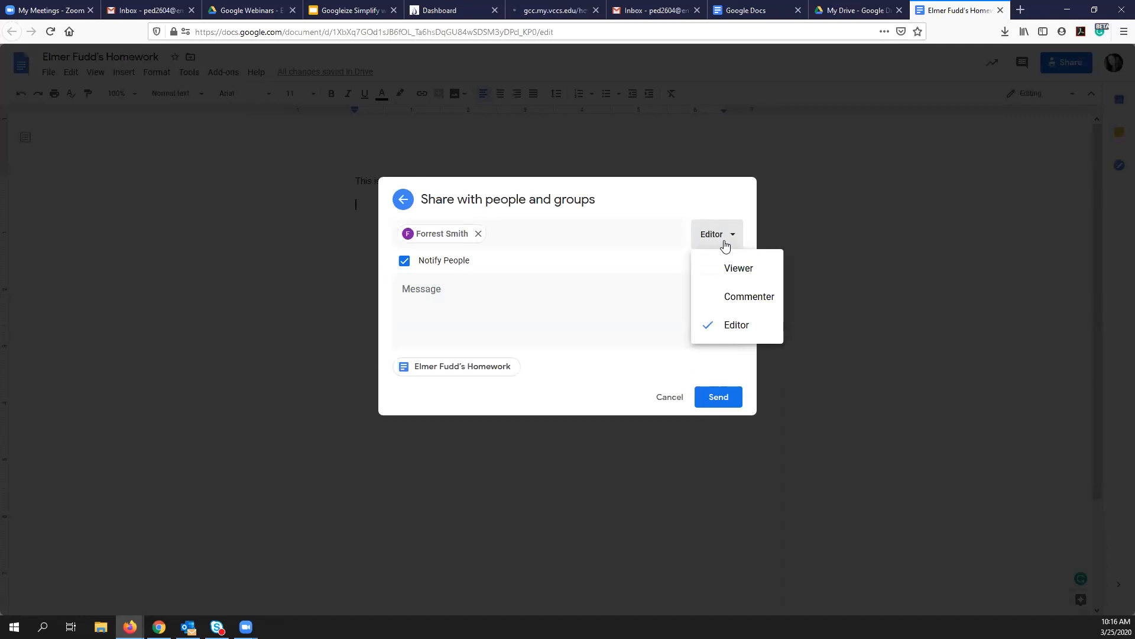
pyautogui.click(711, 323)
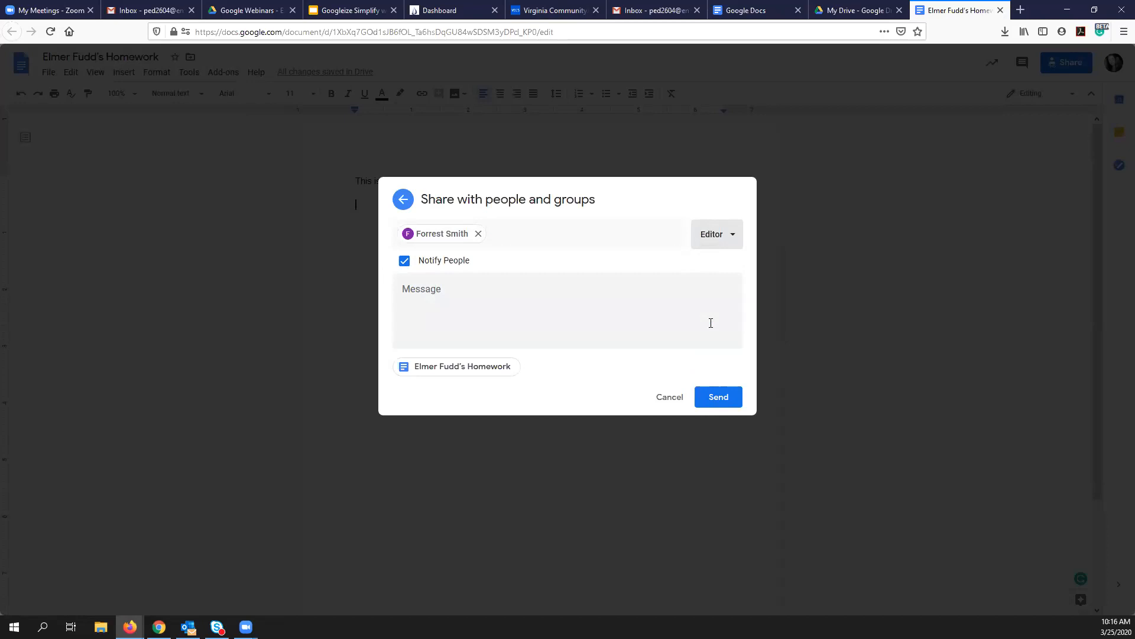
# Send the sharing invitation to the added contact, and review that person's role options and the sharing settings.
pyautogui.click(729, 402)
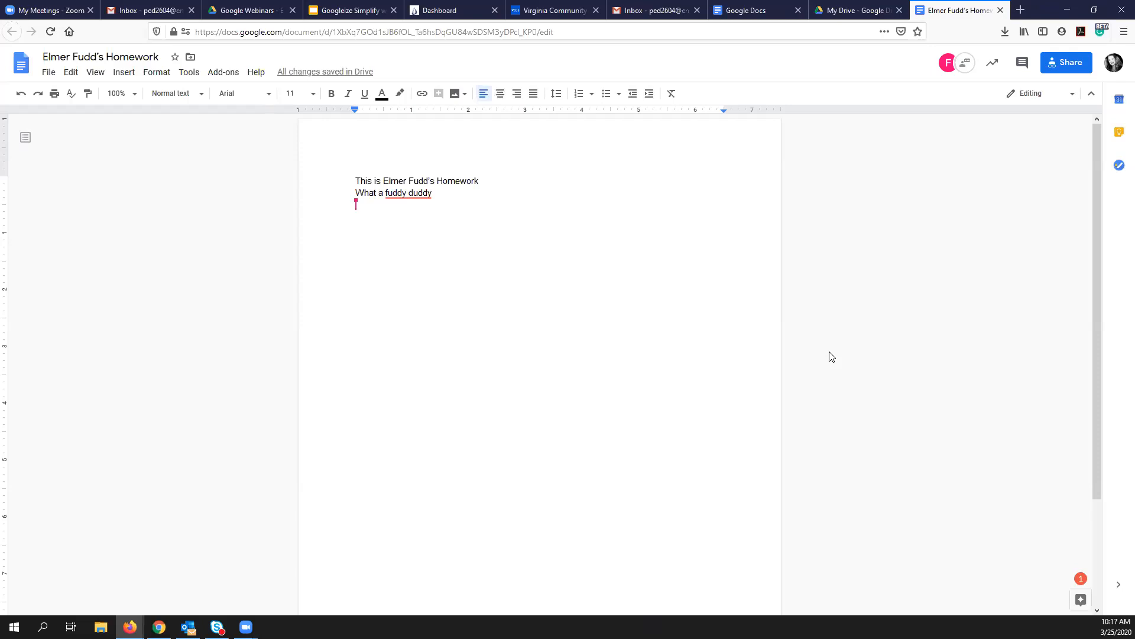
pyautogui.click(1078, 63)
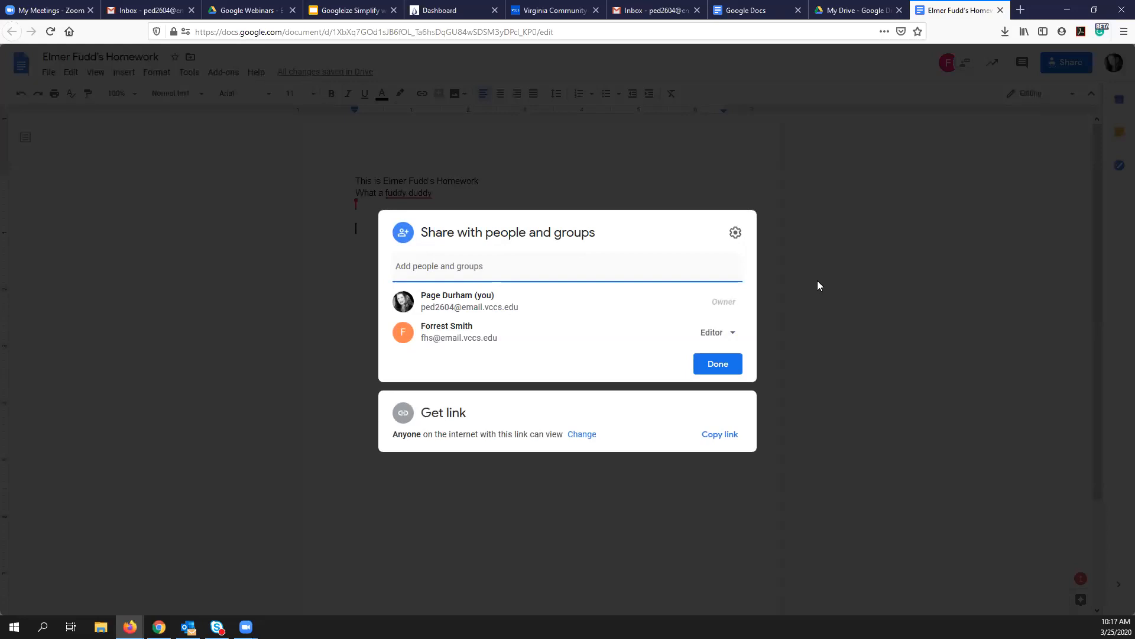
pyautogui.click(733, 335)
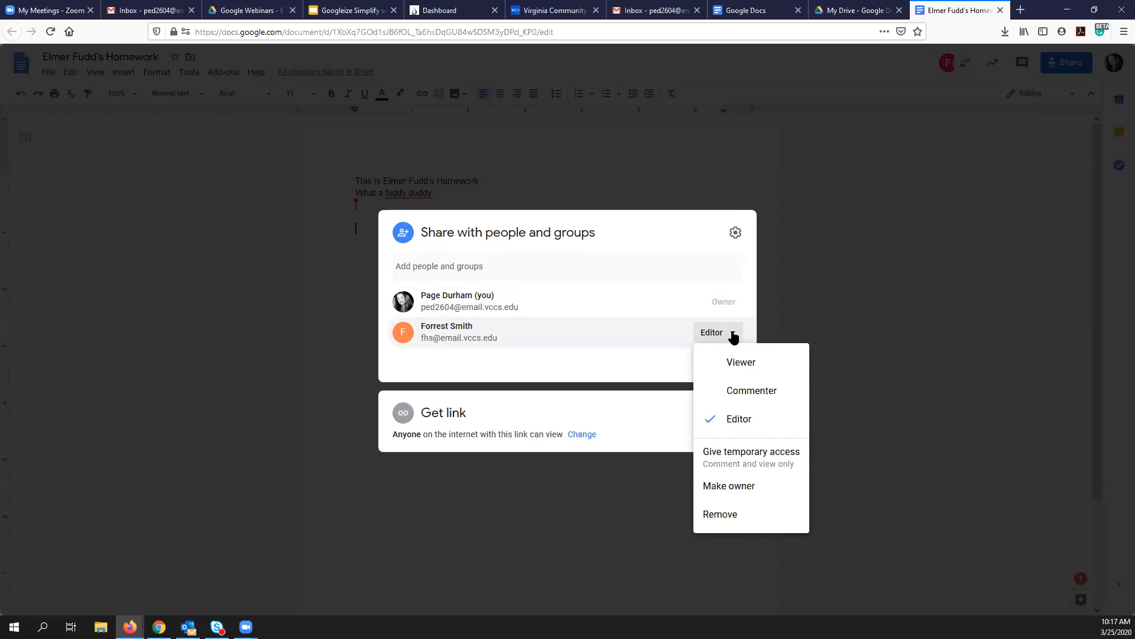
pyautogui.click(733, 336)
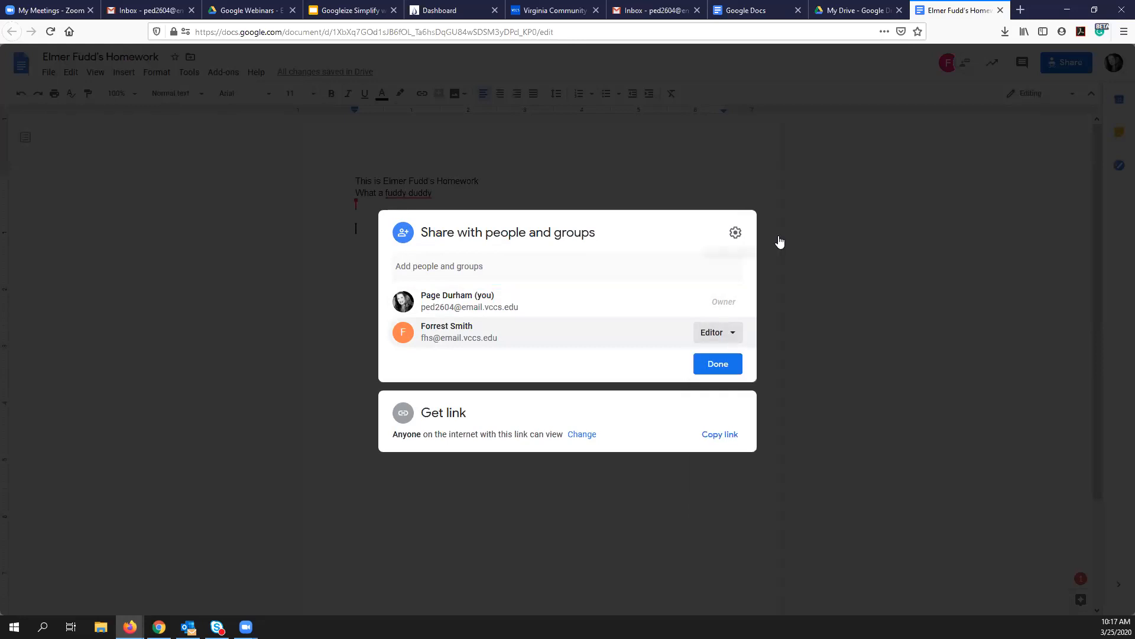
pyautogui.click(735, 233)
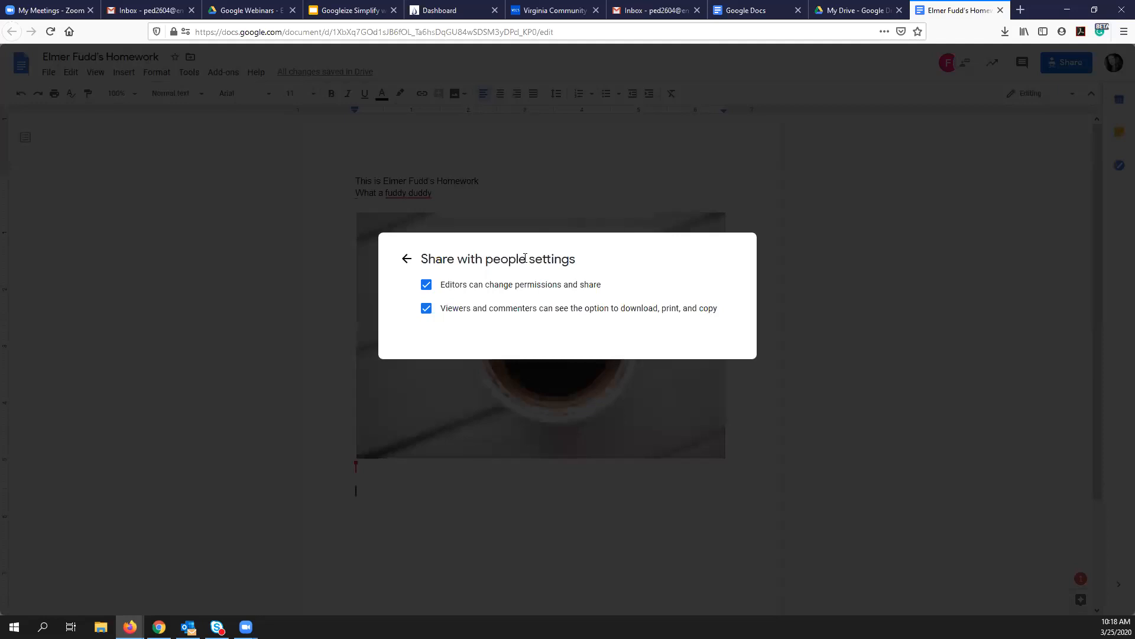
pyautogui.click(407, 258)
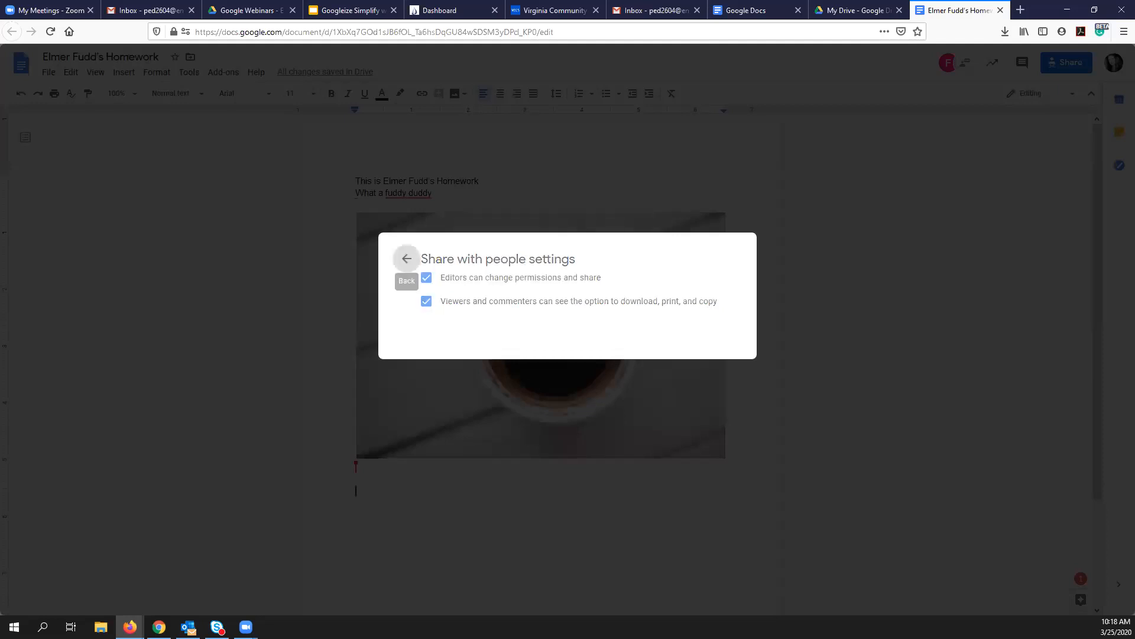
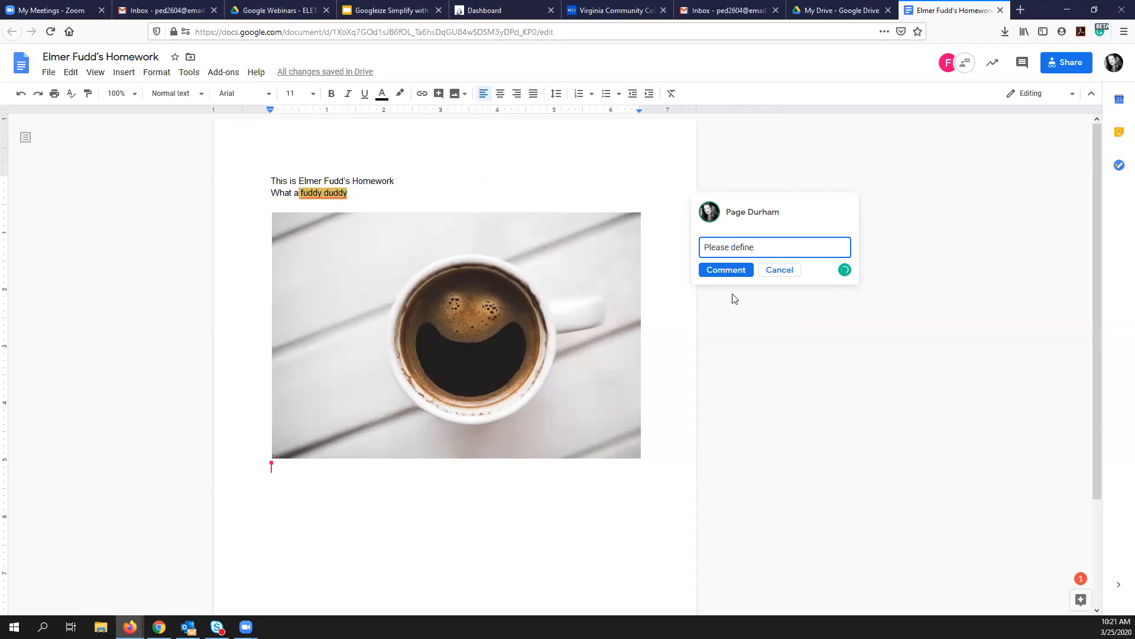
# Post the comment "Please define" on "fuddy duddy" and edit it to mention the document's collaborator.
pyautogui.click(724, 271)
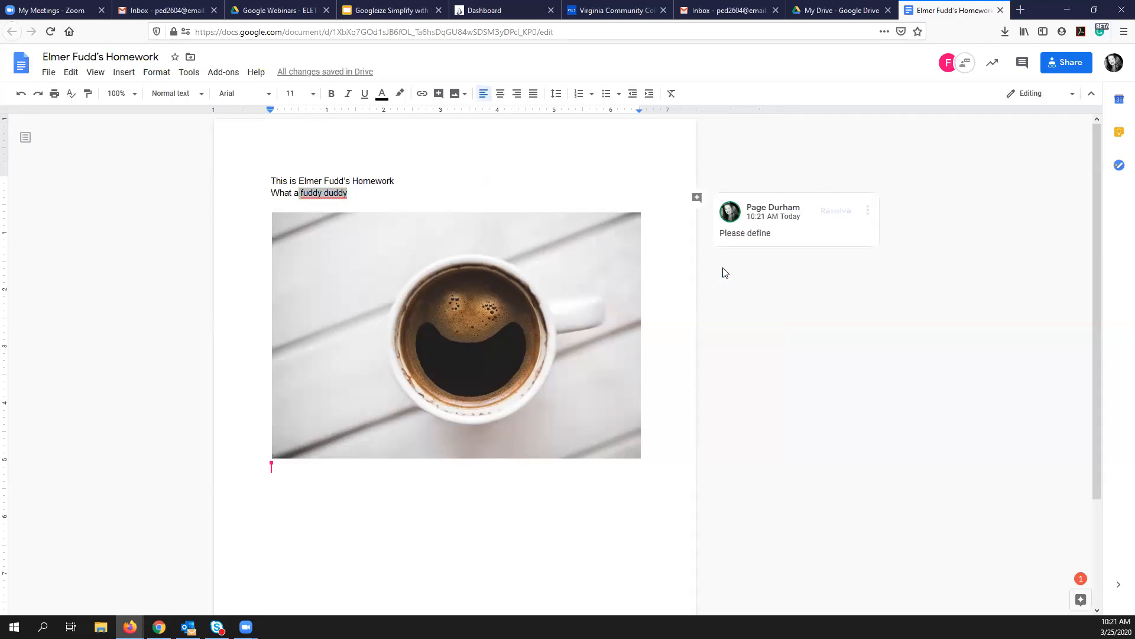
pyautogui.click(867, 211)
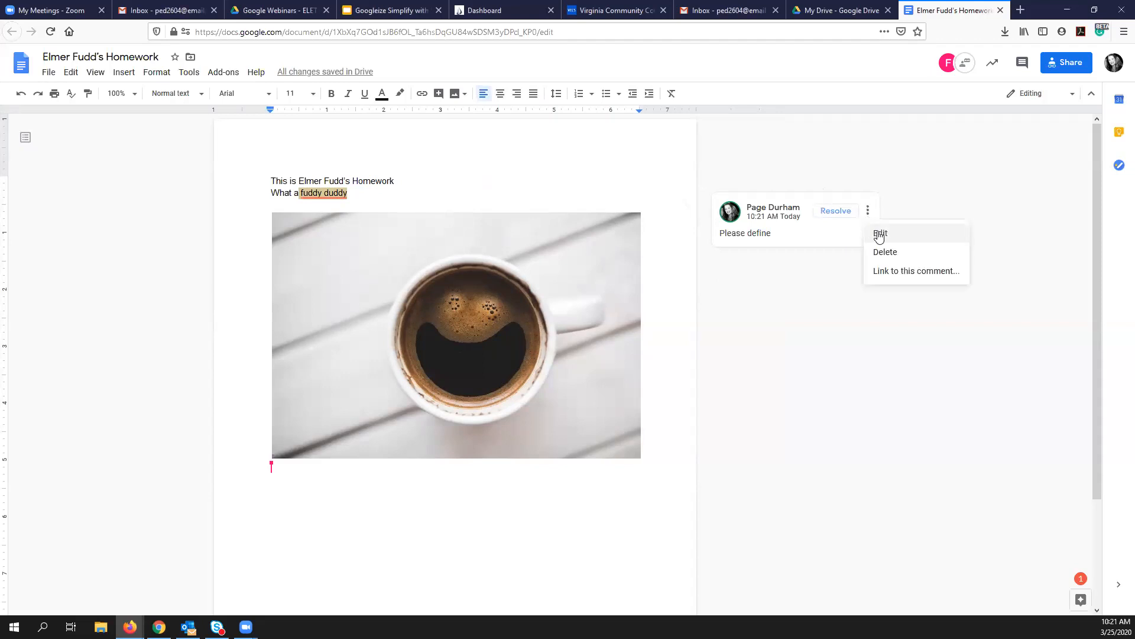
pyautogui.click(880, 234)
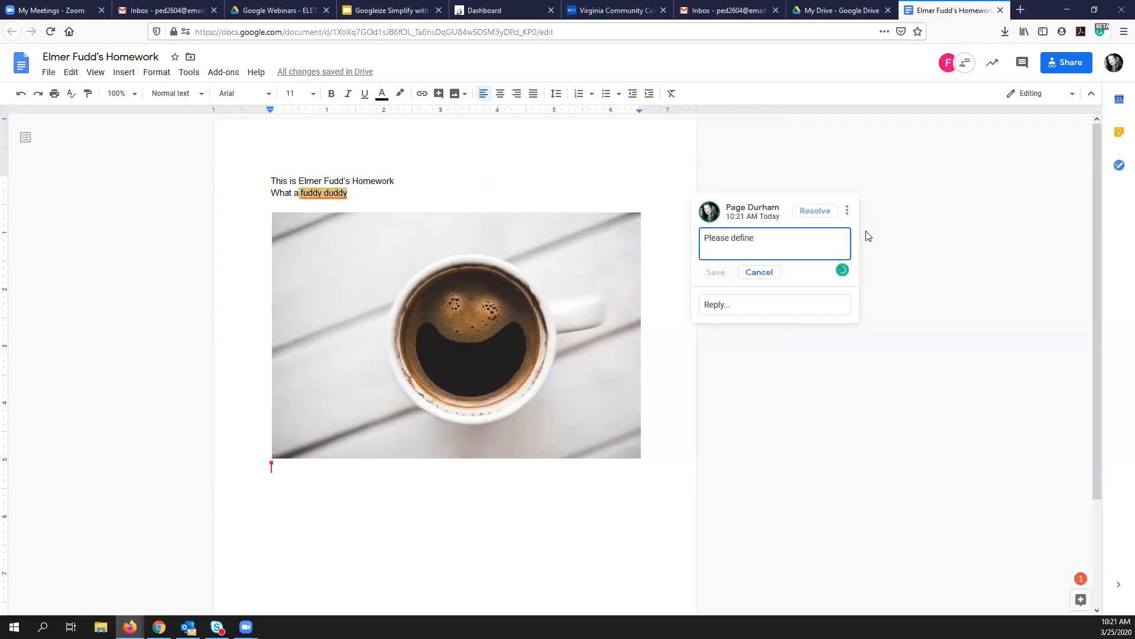
pyautogui.write('+fh')
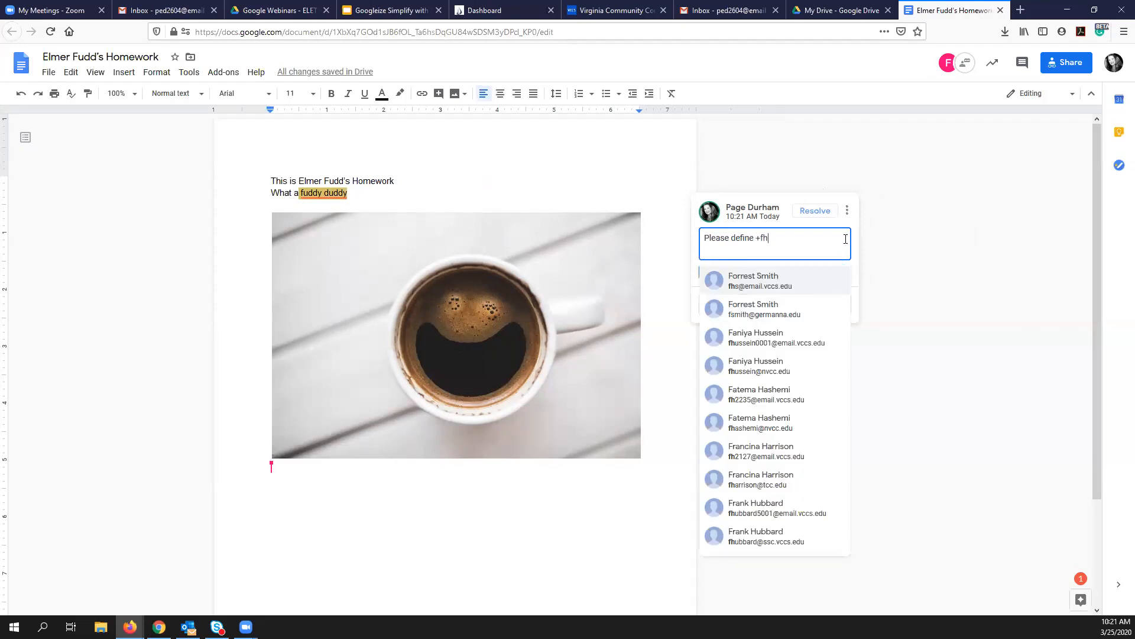
pyautogui.click(770, 291)
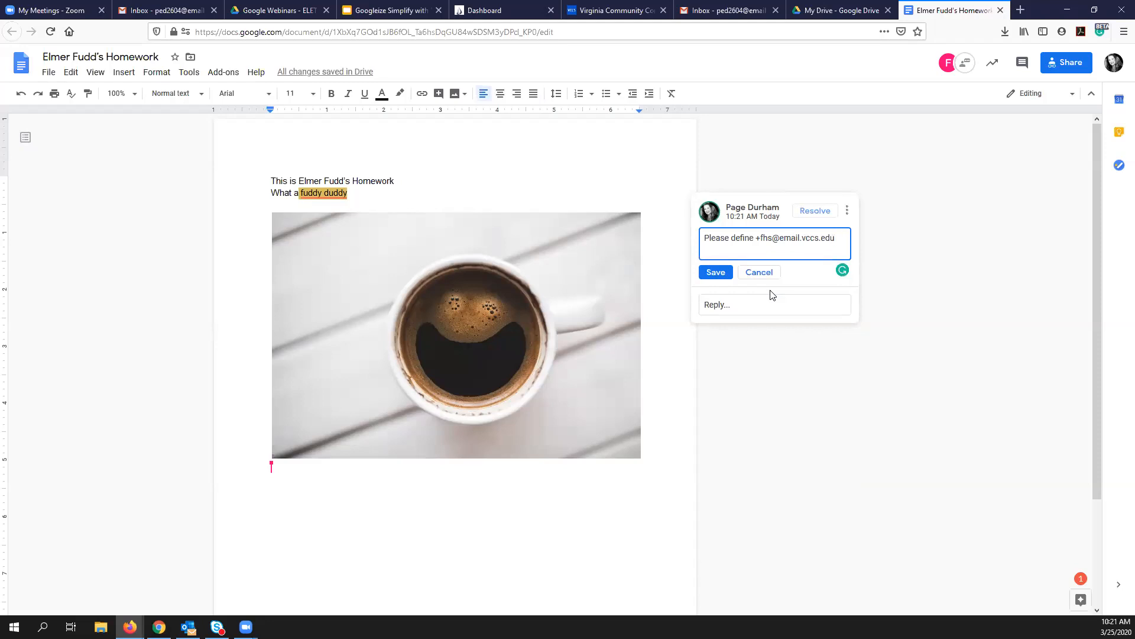
pyautogui.click(715, 273)
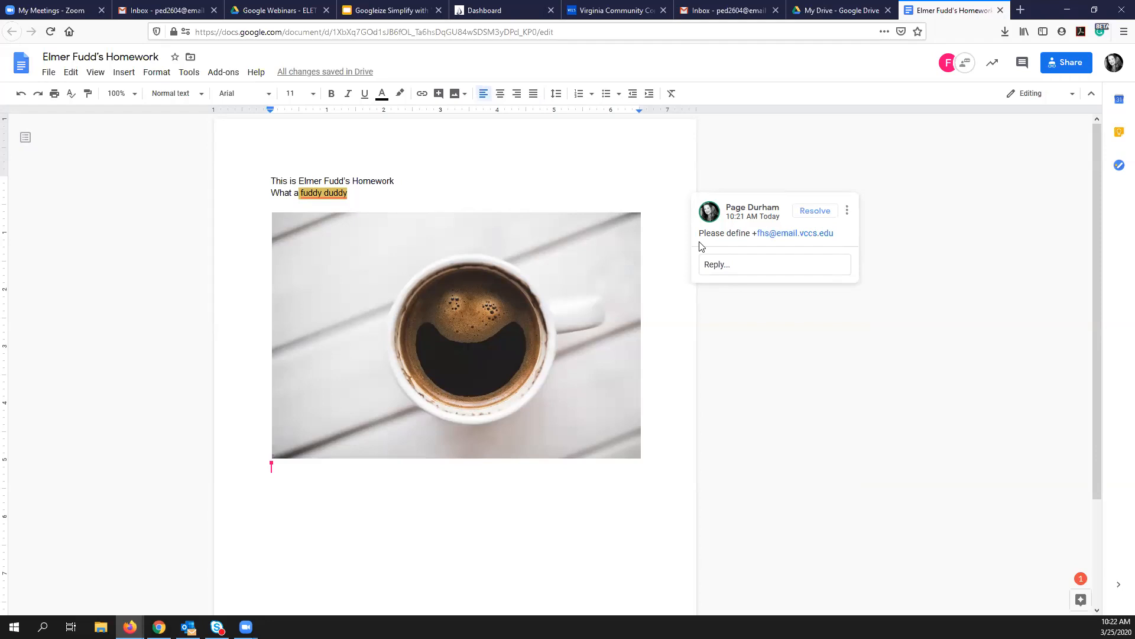
# Add the line "Please state the date when Bugs Bunny started." below the coffee picture.
pyautogui.click(313, 513)
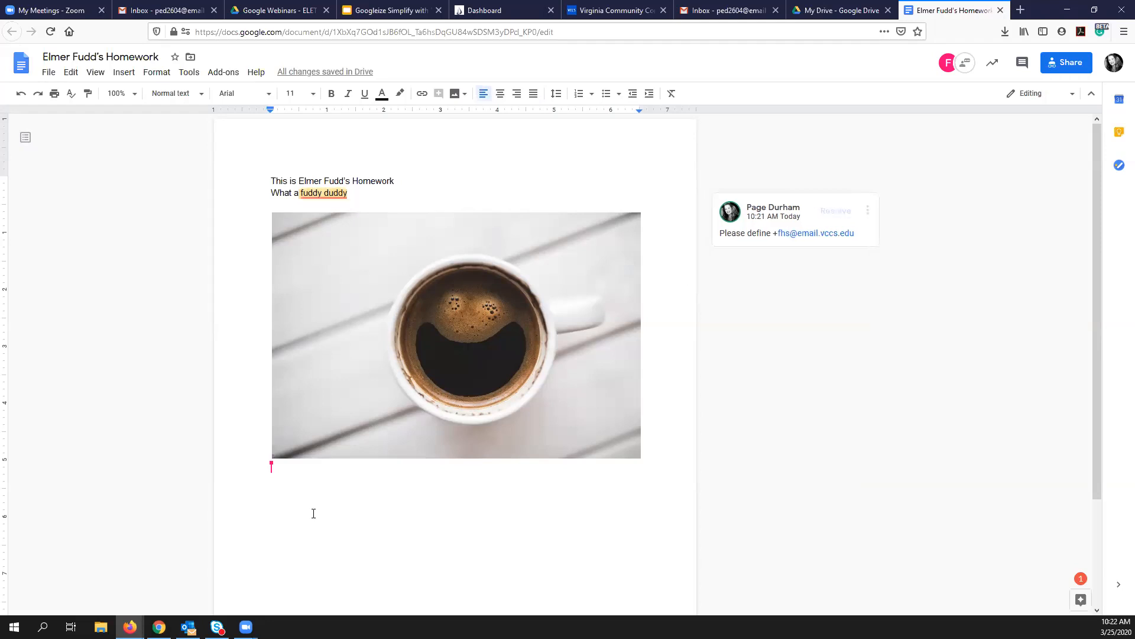
pyautogui.write('Please state')
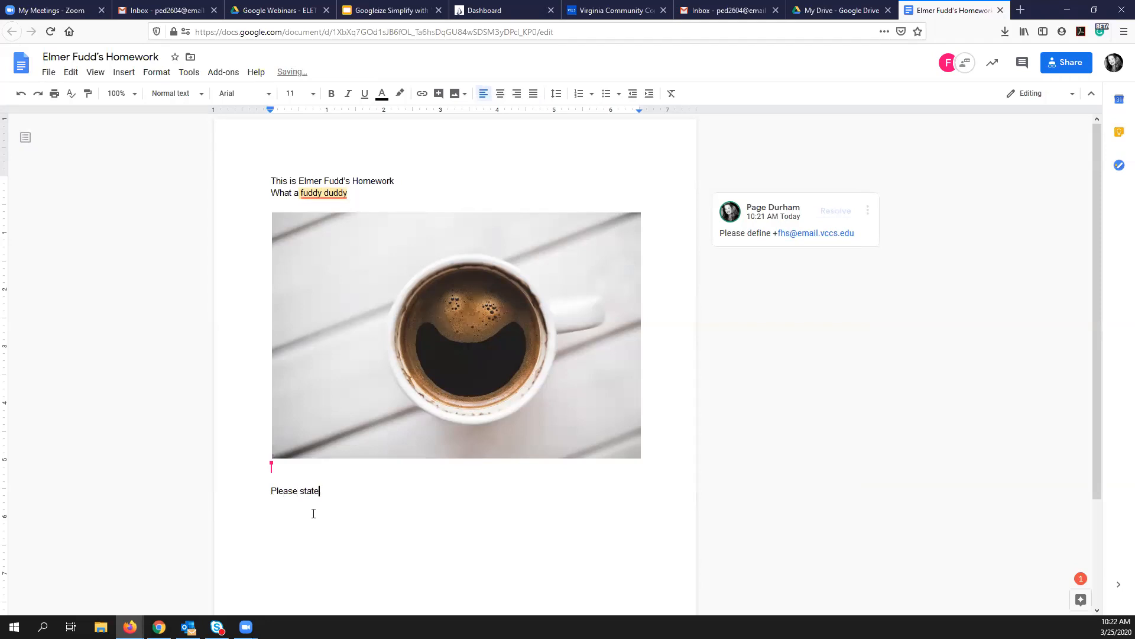
pyautogui.write(' the date when Bugs Bunny started.')
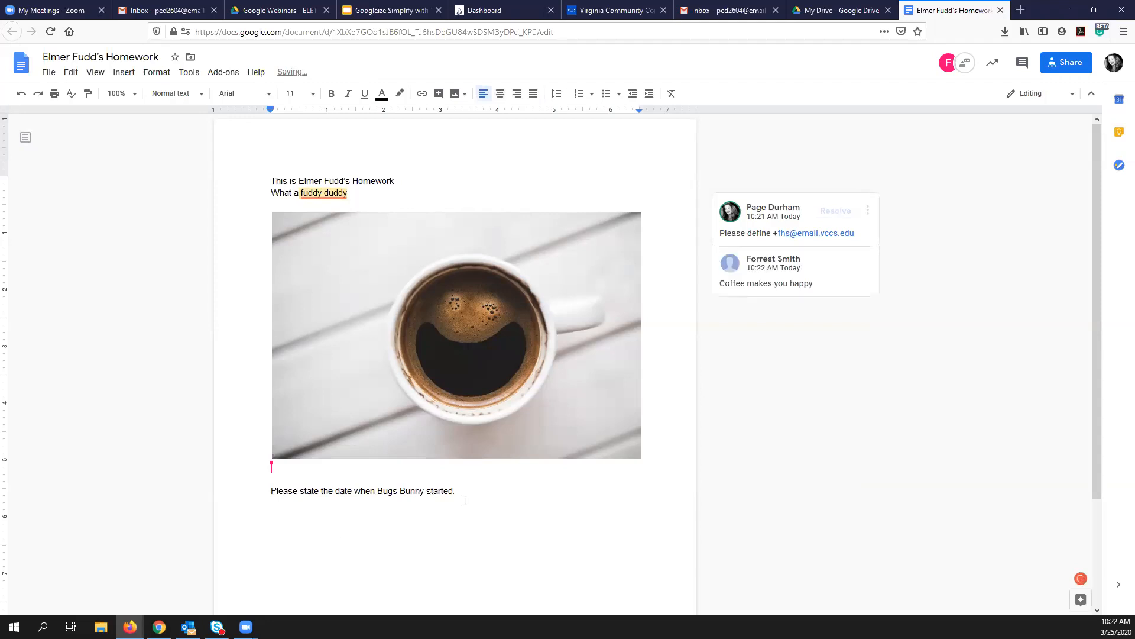
# Add a comment on "Bugs Bunny started" that mentions the collaborator and assign it to that person.
pyautogui.moveTo(454, 493); pyautogui.dragTo(378, 490)
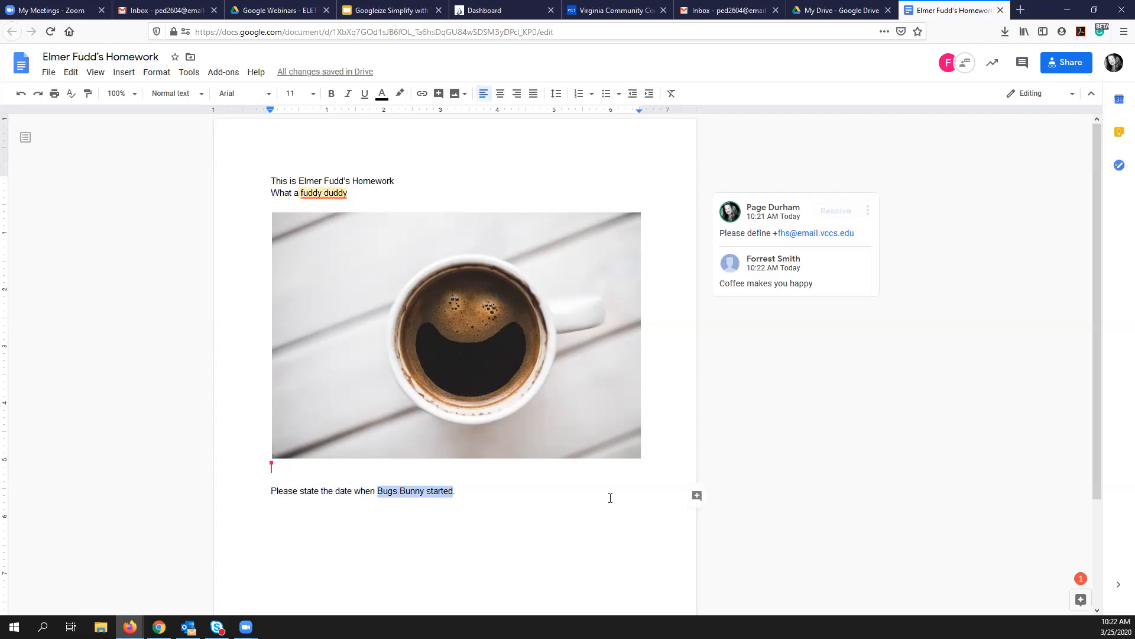
pyautogui.click(697, 495)
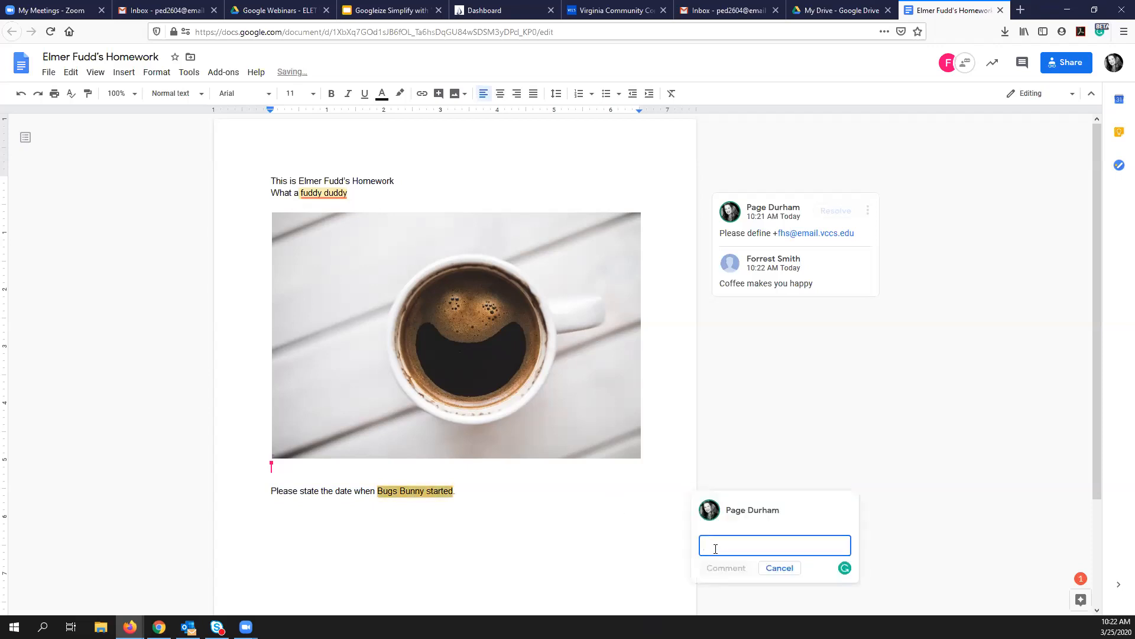
pyautogui.write('+')
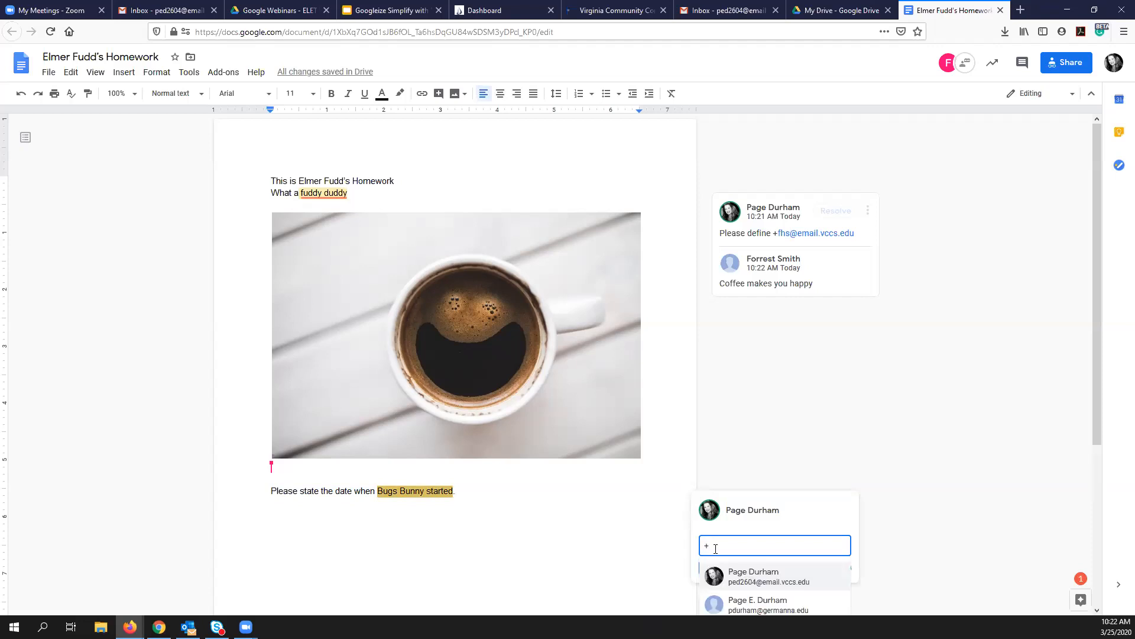
pyautogui.write('fh')
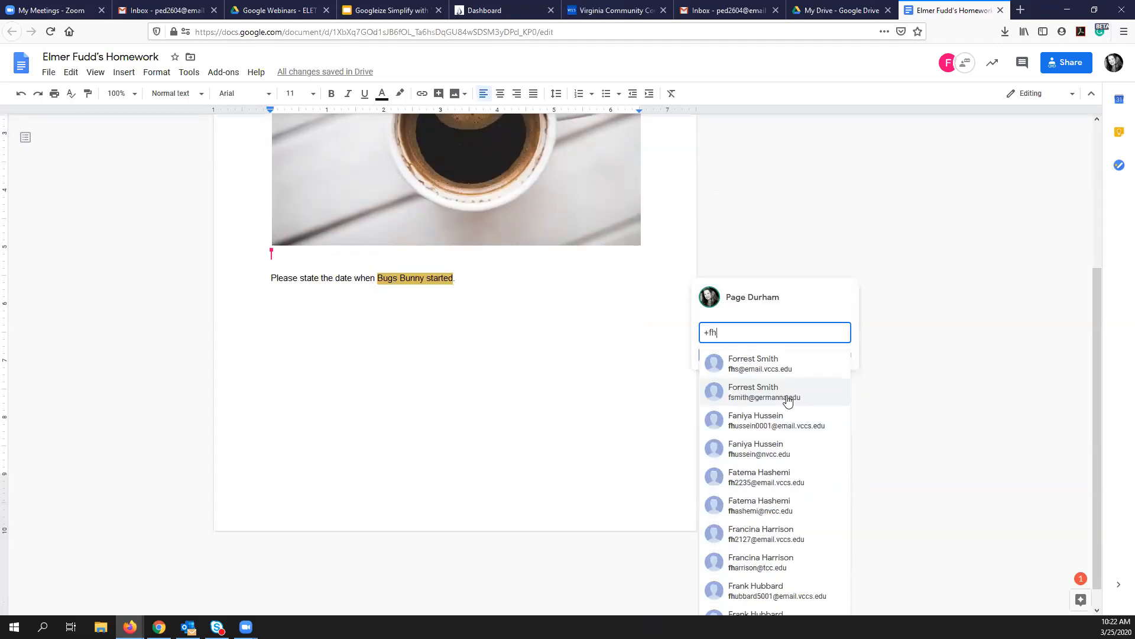
pyautogui.click(762, 367)
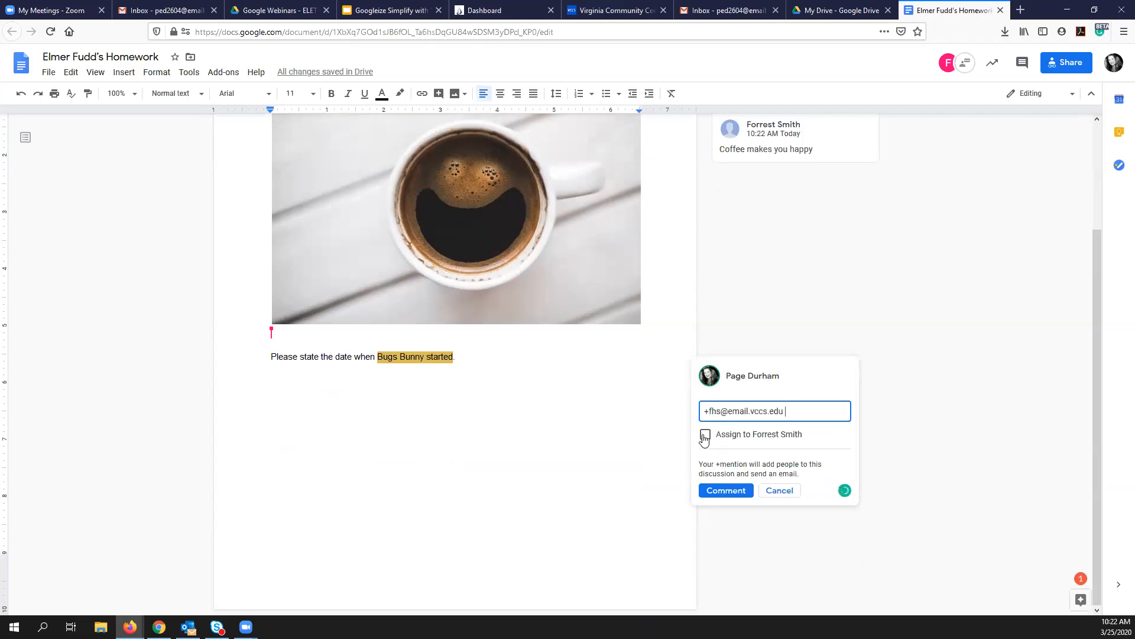
pyautogui.click(768, 435)
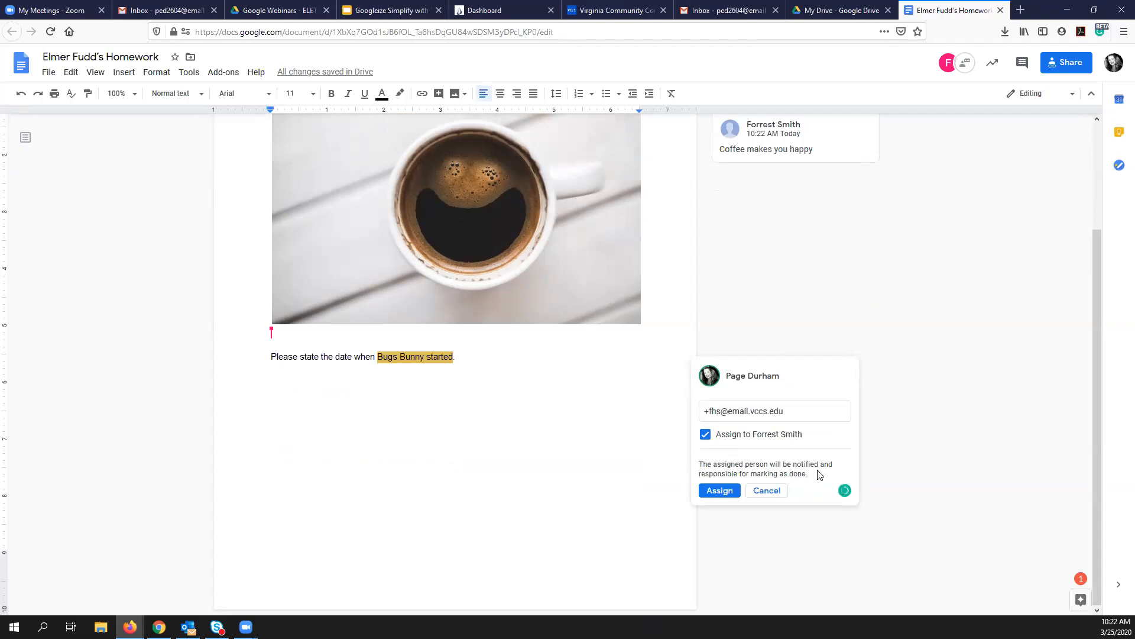
pyautogui.click(722, 493)
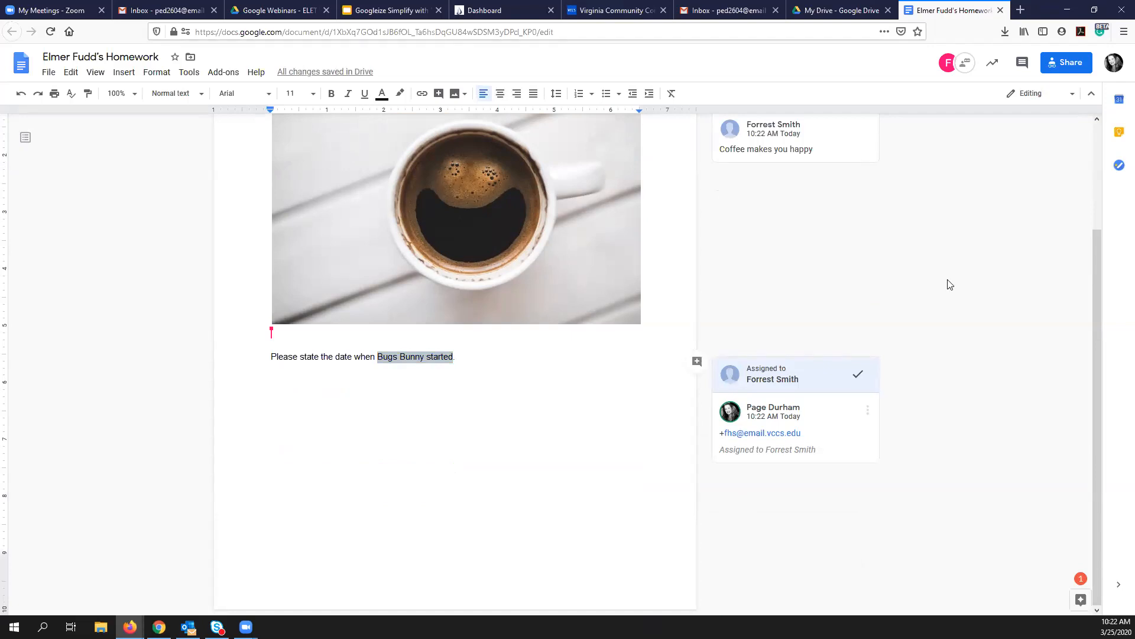
# Examine the document's comment history, activity dashboard and editing mode options.
pyautogui.click(1023, 66)
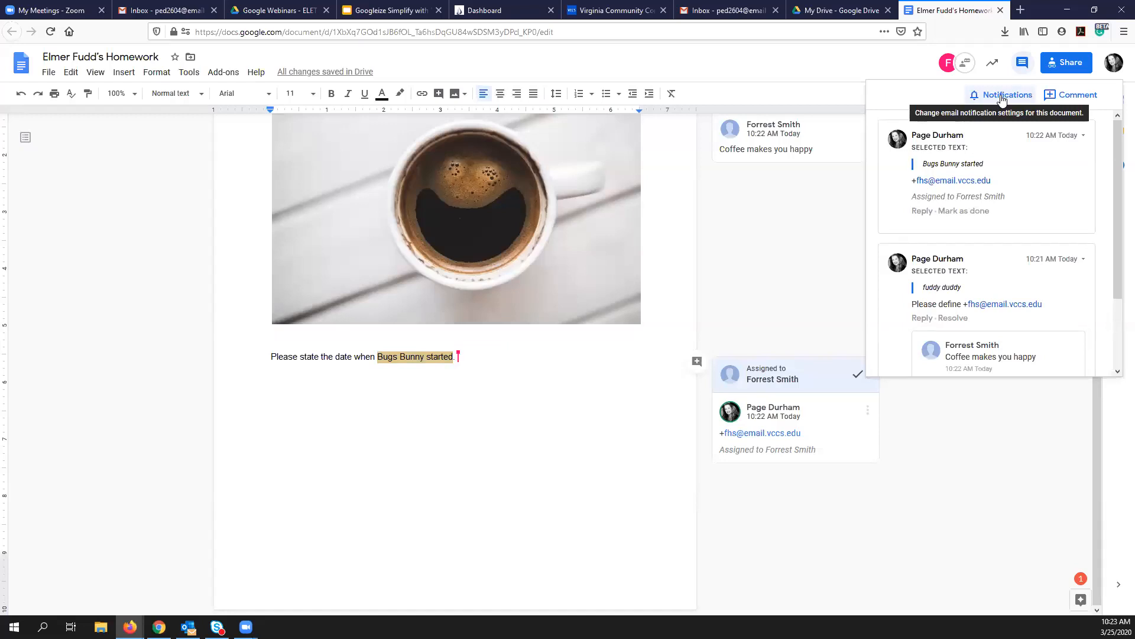
pyautogui.click(1071, 99)
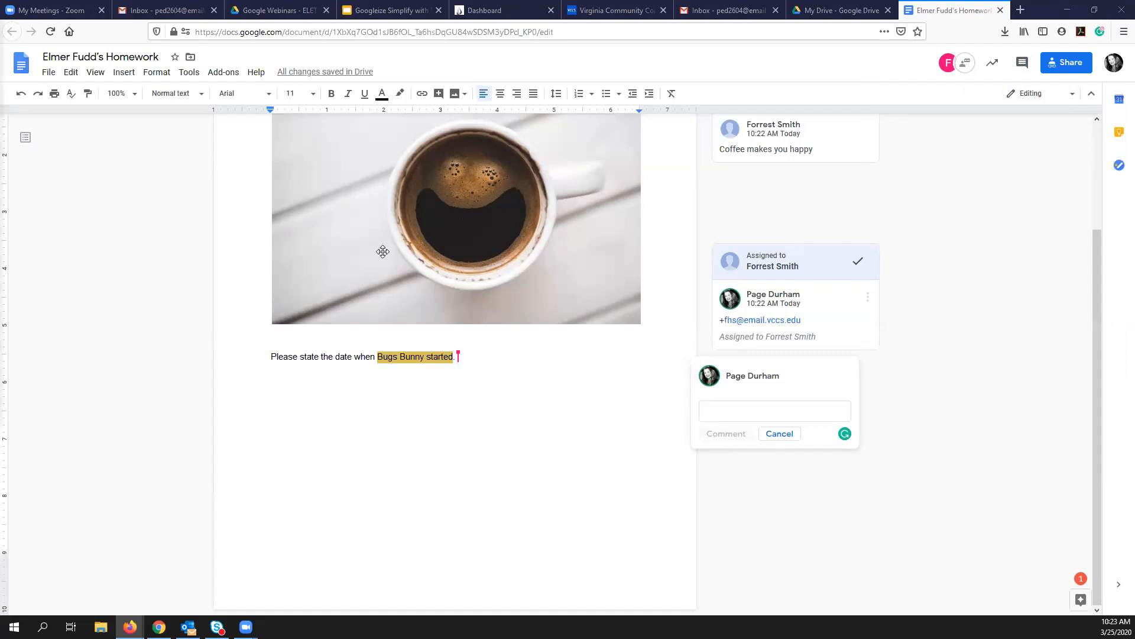
pyautogui.click(990, 63)
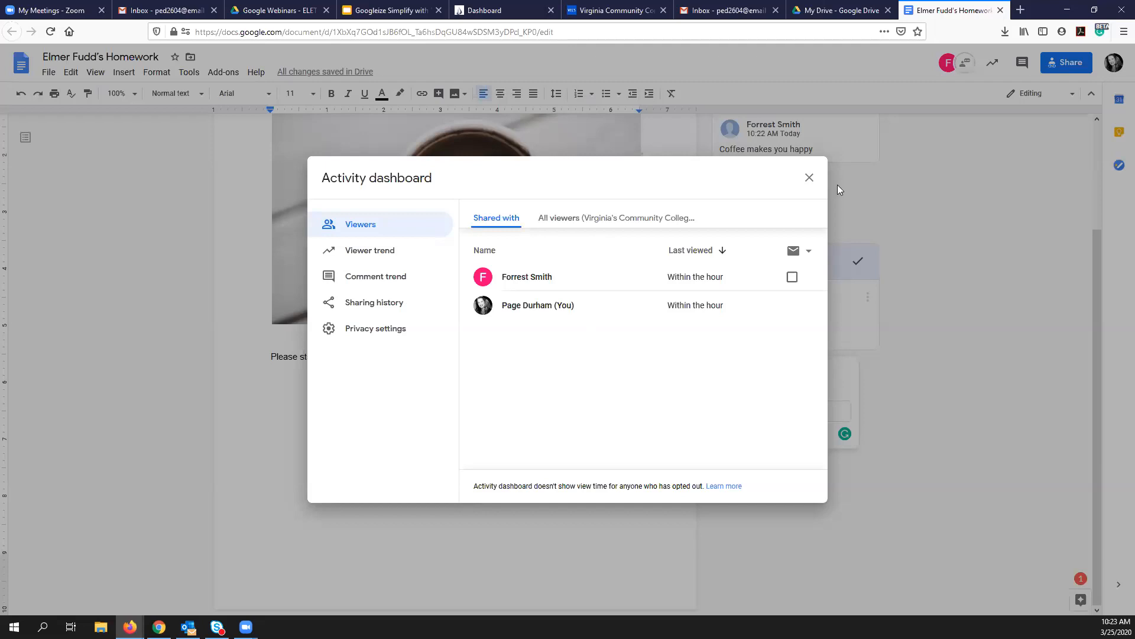
pyautogui.click(809, 177)
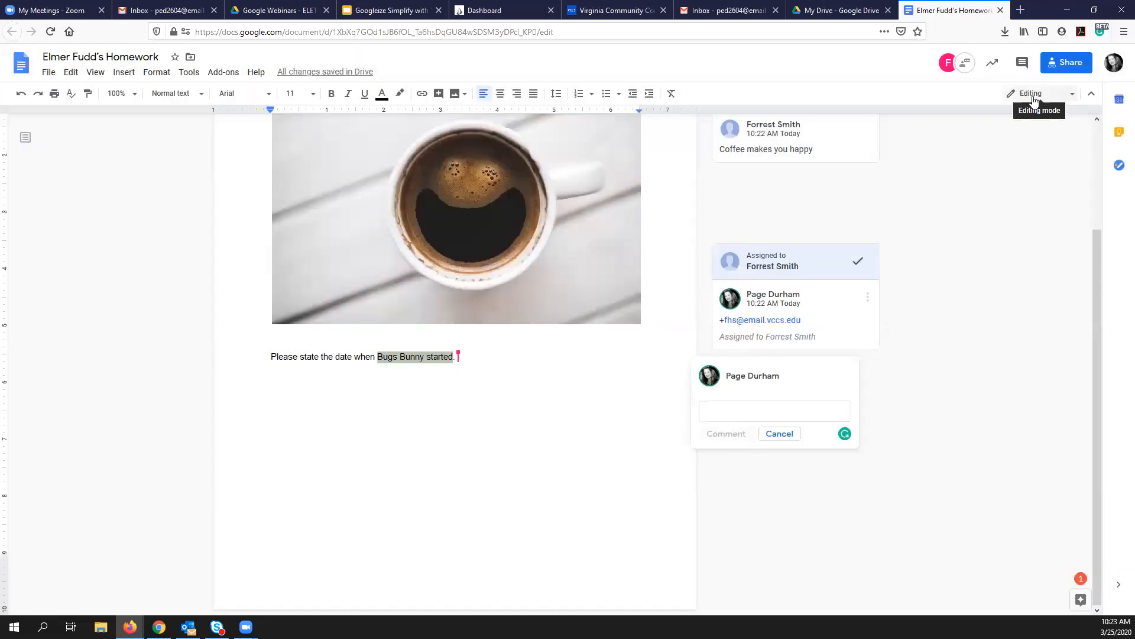
pyautogui.click(1073, 94)
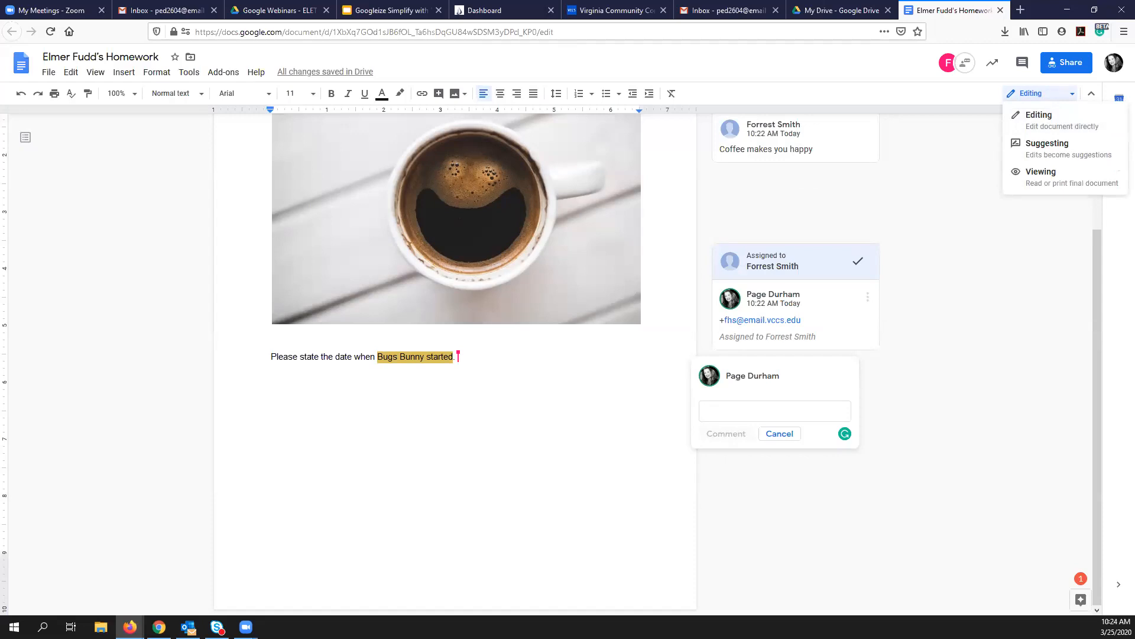
pyautogui.click(473, 412)
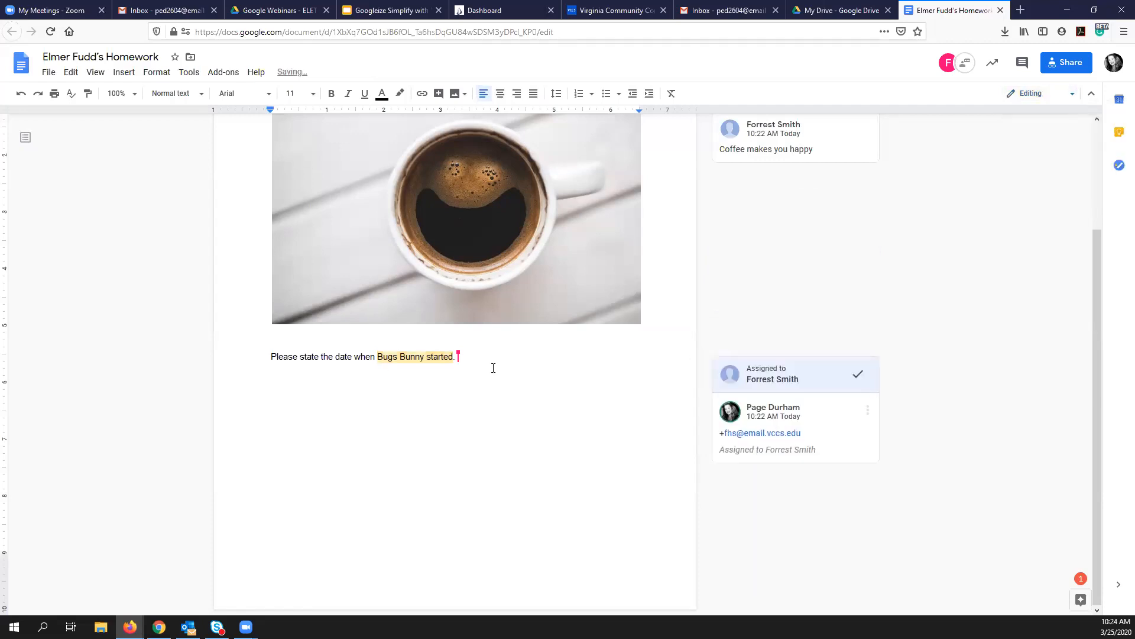
# Switch the document to Suggesting mode and post the comment "Please complete this homework" on the word "Homework" in the first line.
pyautogui.press('Return')
pyautogui.scroll(3, 467, 351)
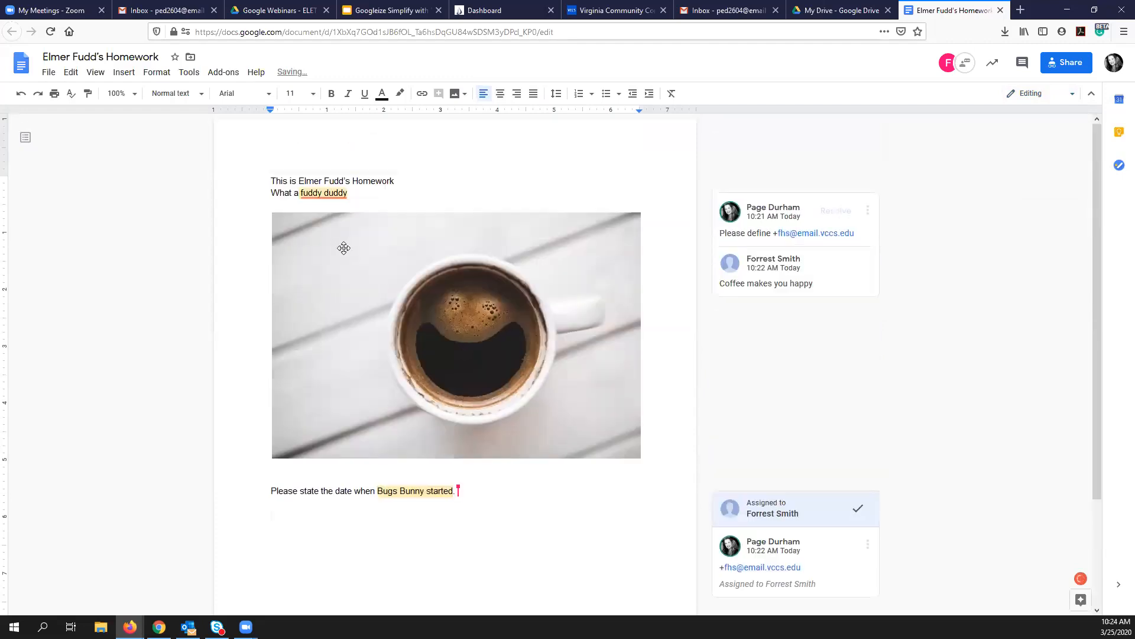
pyautogui.moveTo(395, 181); pyautogui.dragTo(356, 177)
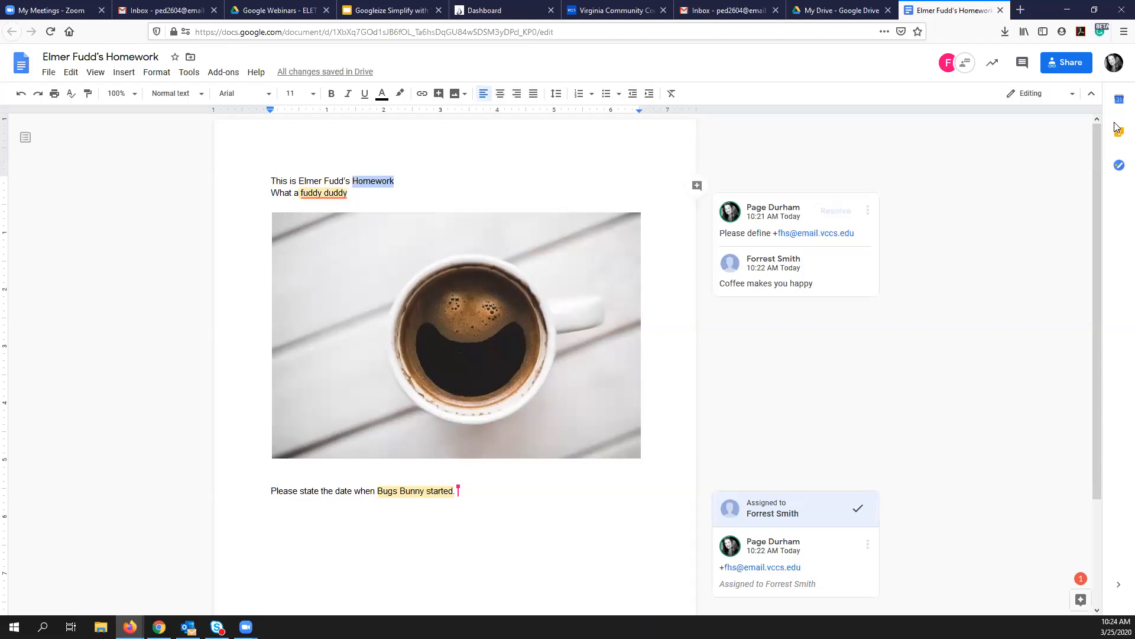
pyautogui.click(1062, 94)
pyautogui.click(1041, 148)
pyautogui.click(698, 185)
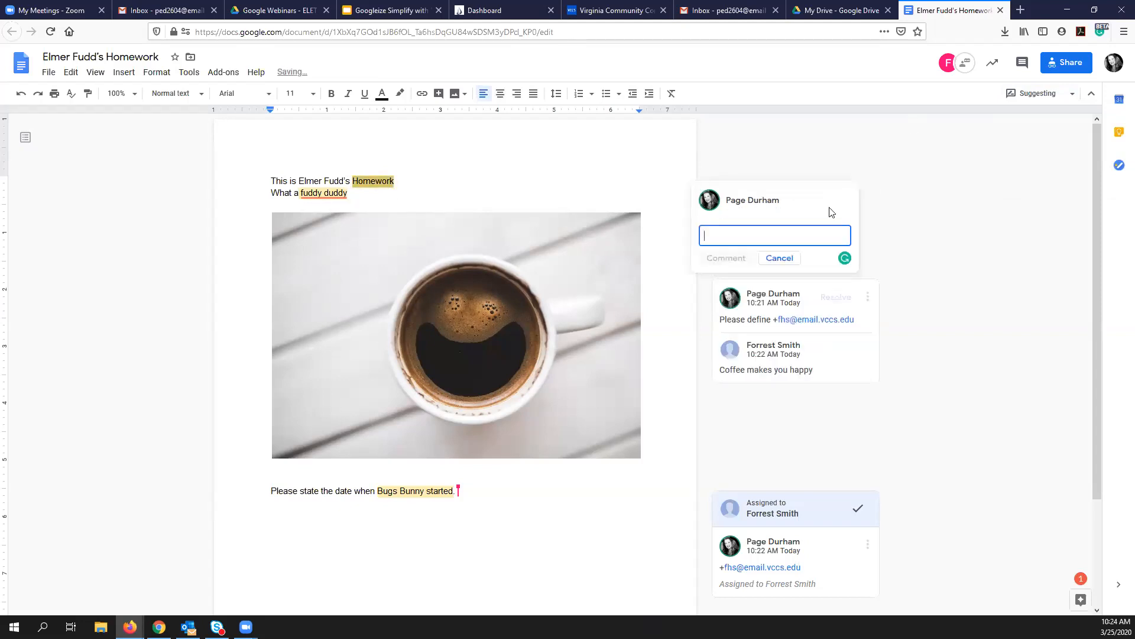
pyautogui.write('Pl')
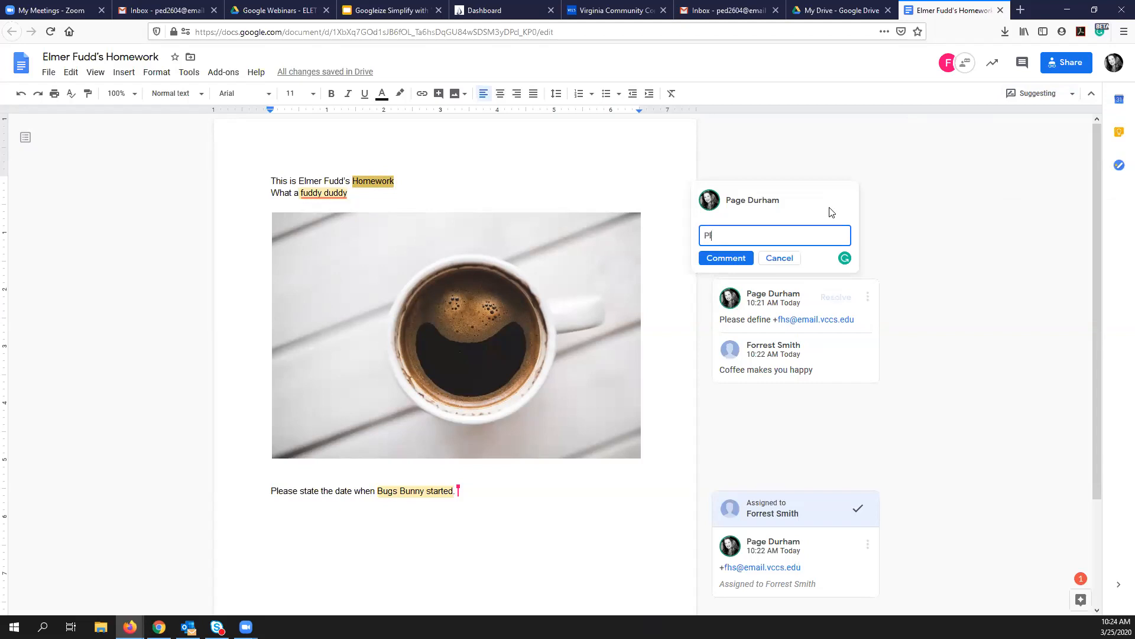
pyautogui.write('ease complete this homework')
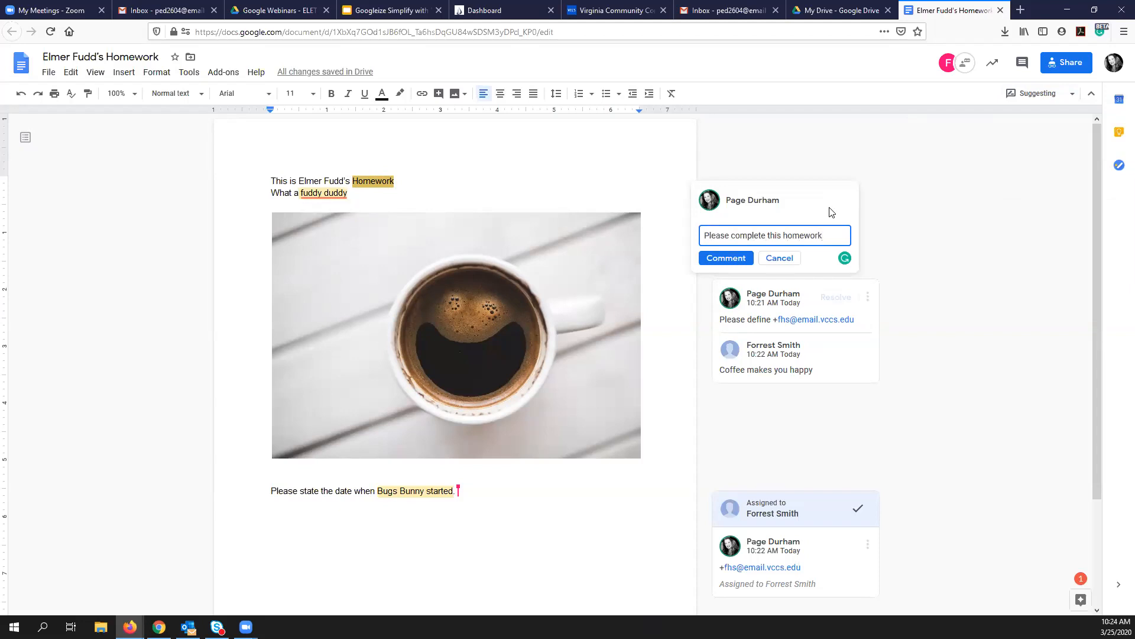
pyautogui.click(720, 262)
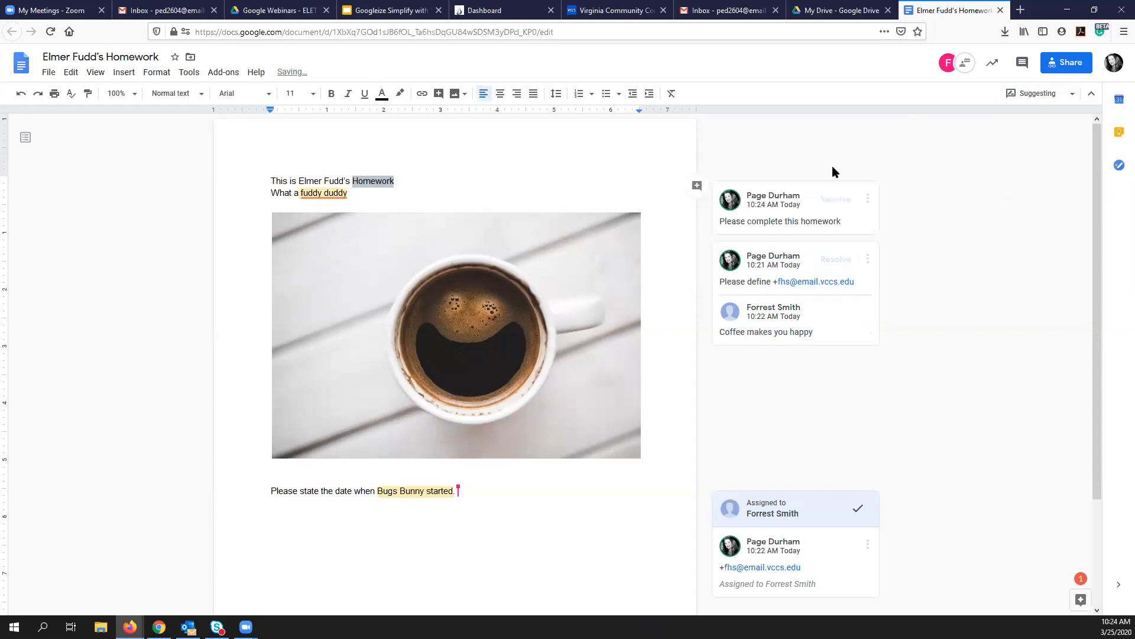
# Suggest adding "Do you really think that I like to do home?" after "Homework" in the first line, keeping the document in Suggesting mode.
pyautogui.click(1050, 95)
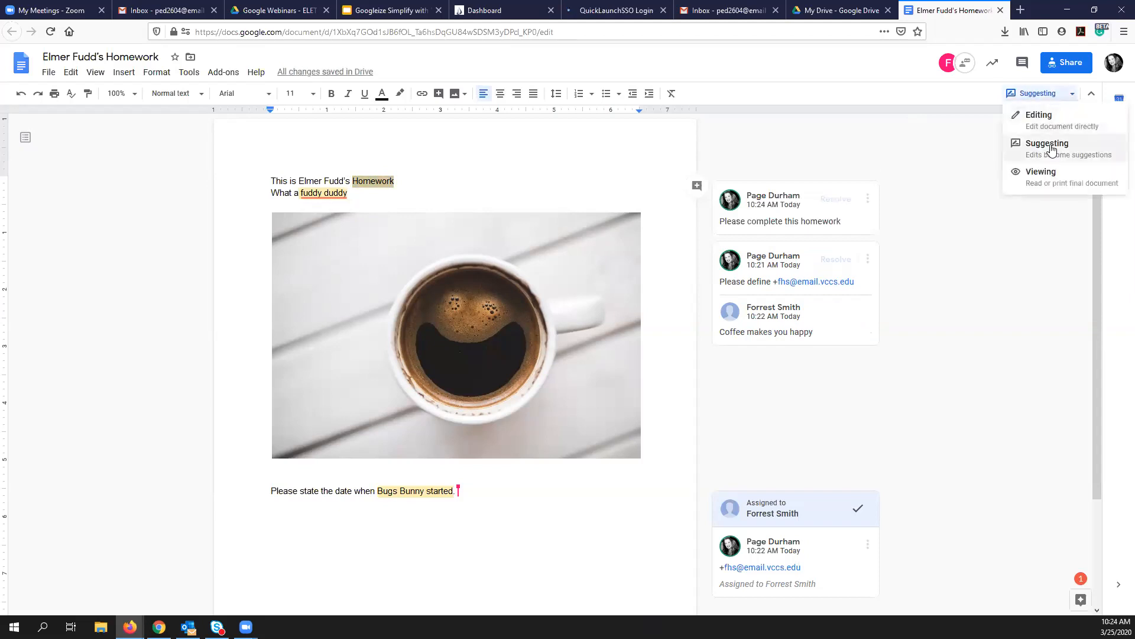
pyautogui.click(421, 191)
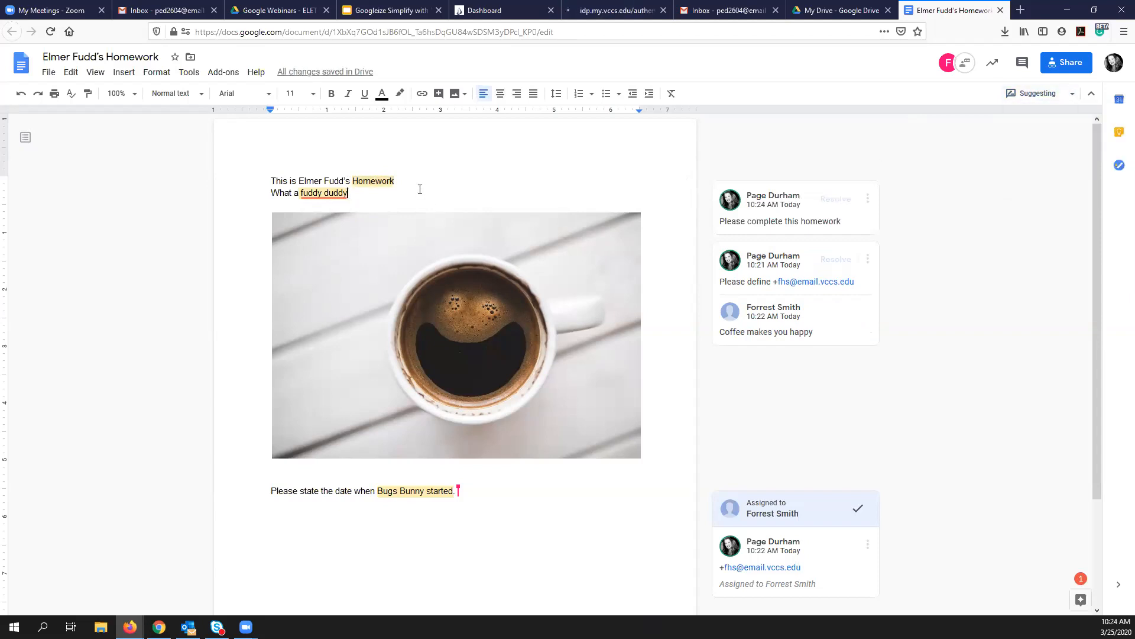
pyautogui.click(409, 182)
pyautogui.write('Do you ')
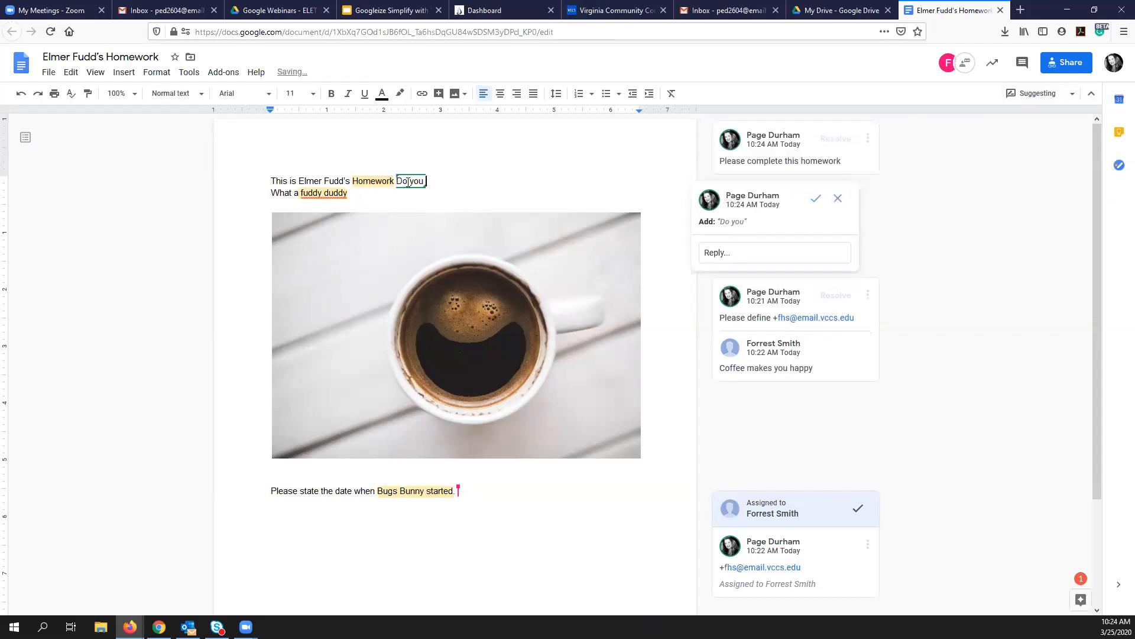
pyautogui.write('really think that I like to do h')
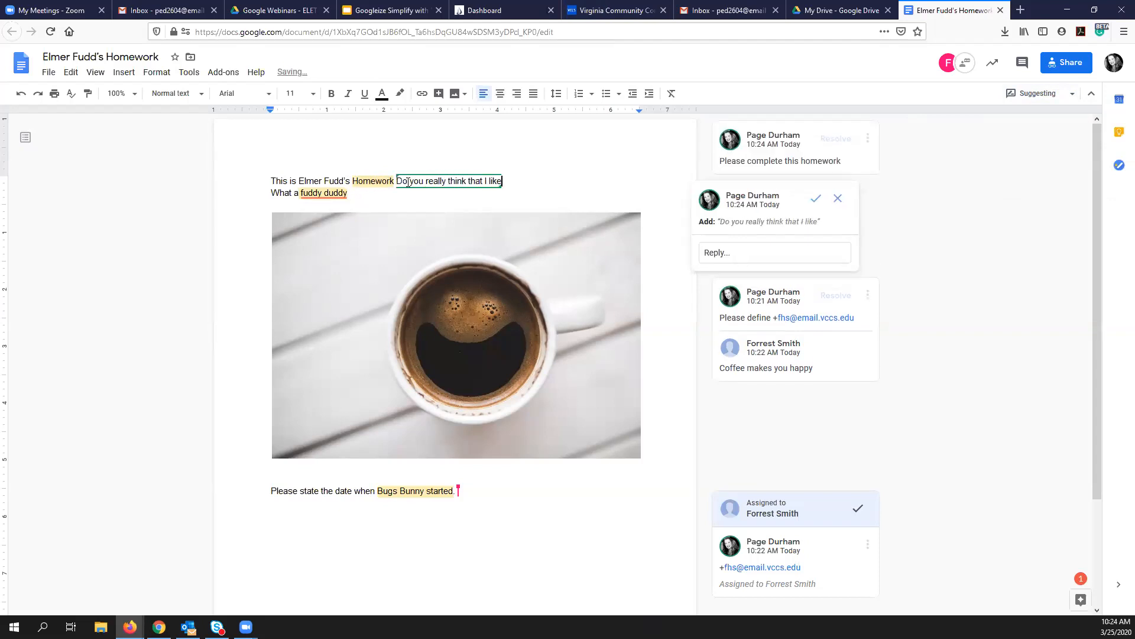
pyautogui.write('ome?')
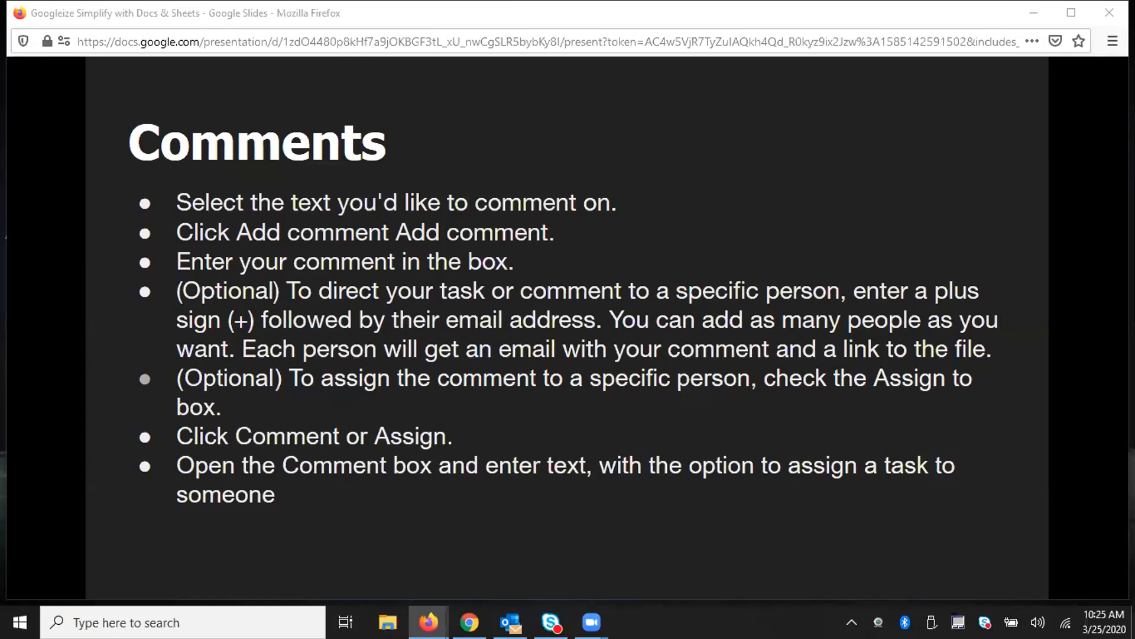
# Advance the slide show from the Comments slide past Edits to the Activity 3 slide.
pyautogui.moveTo(115, 548)
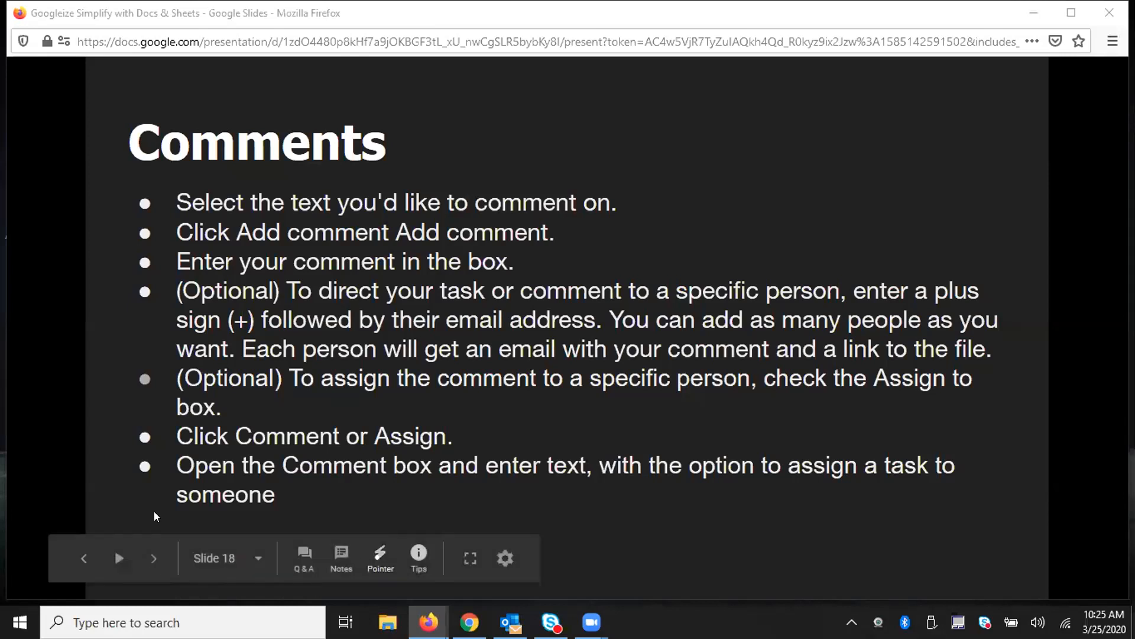
pyautogui.click(152, 556)
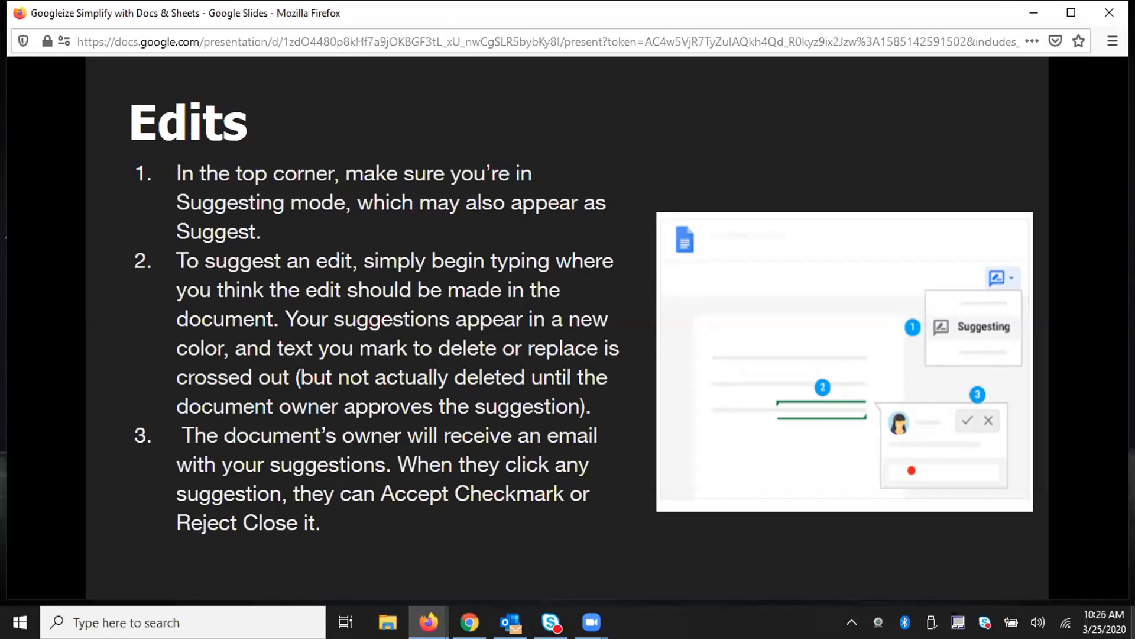
pyautogui.moveTo(82, 572)
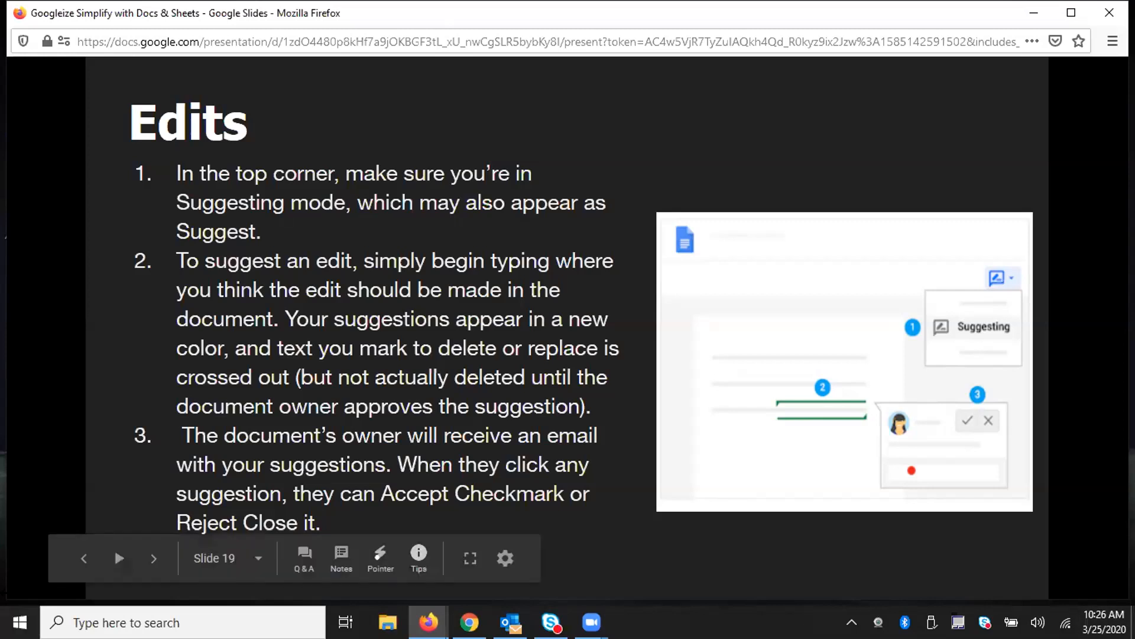
pyautogui.click(154, 559)
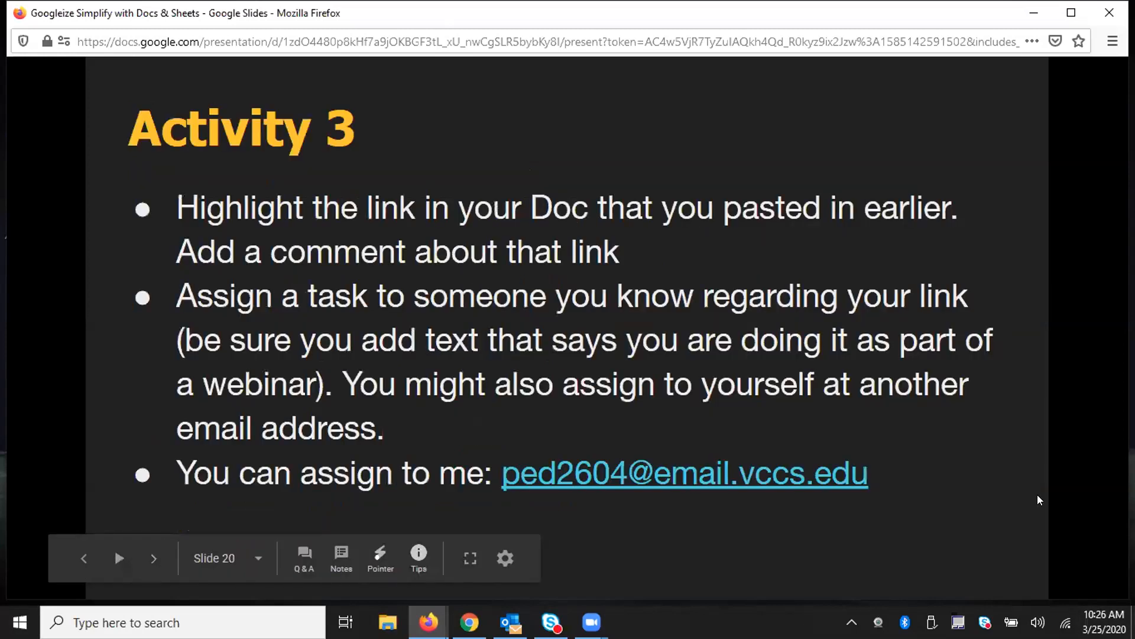
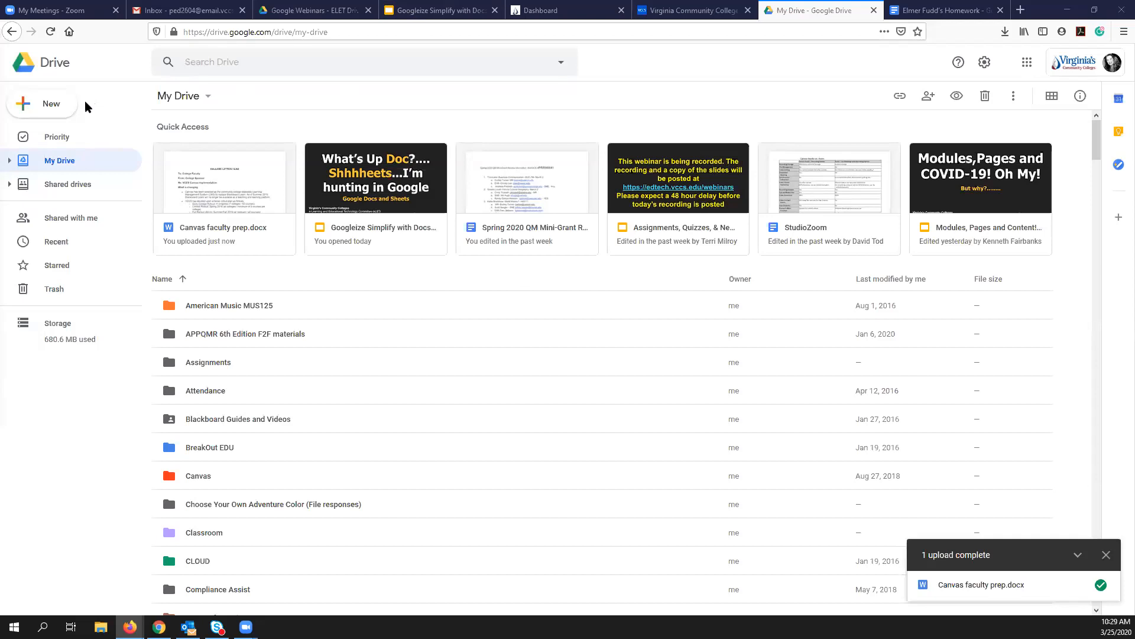
# Start a new Google Docs document from a template in Drive, look through the general template gallery, and close it.
pyautogui.click(34, 112)
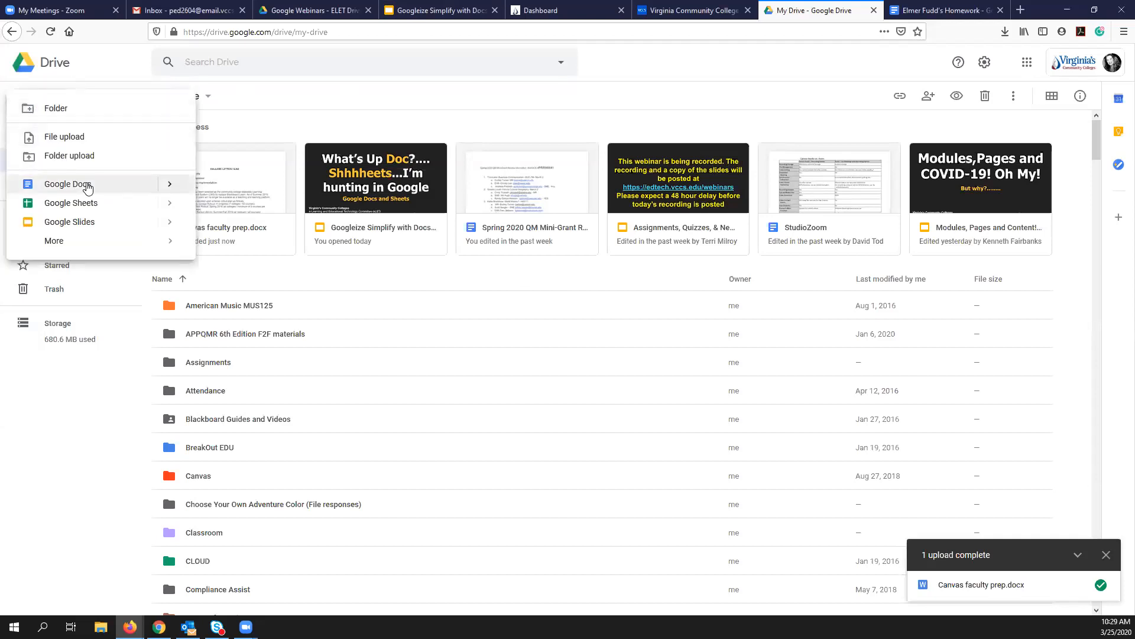
pyautogui.moveTo(171, 187)
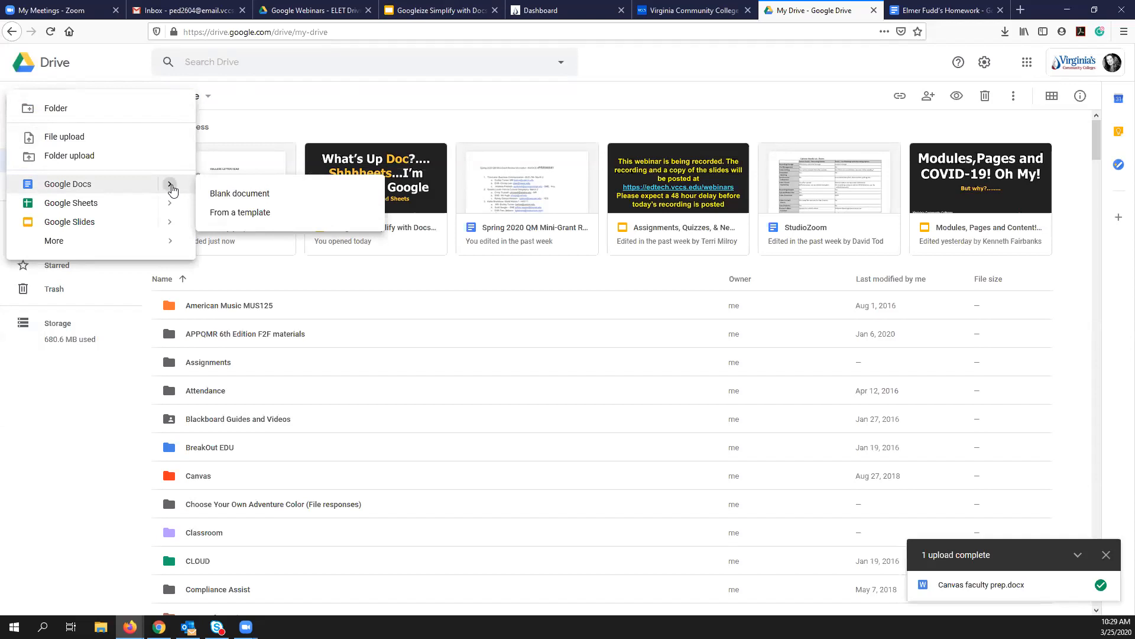
pyautogui.click(234, 219)
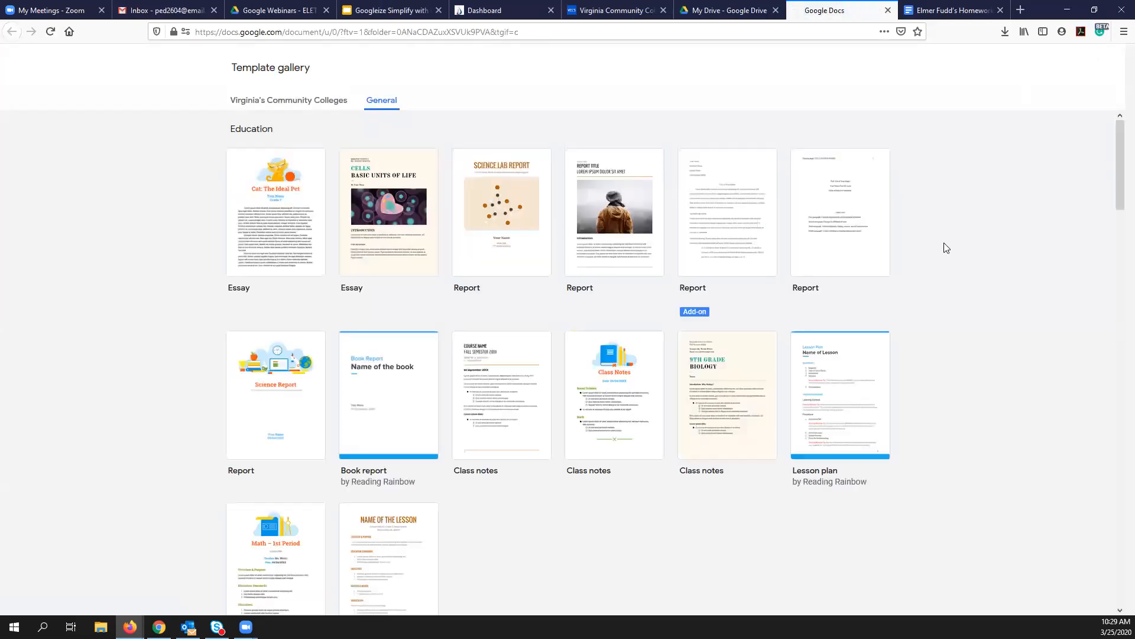
pyautogui.scroll(-6, 966, 273)
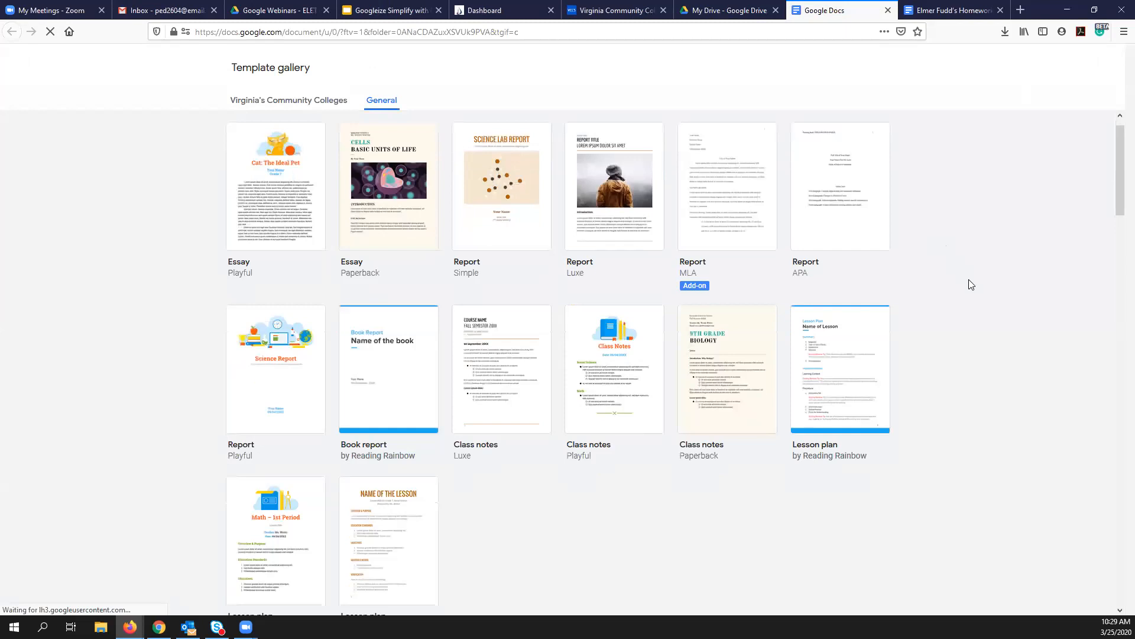
pyautogui.scroll(-4, 971, 284)
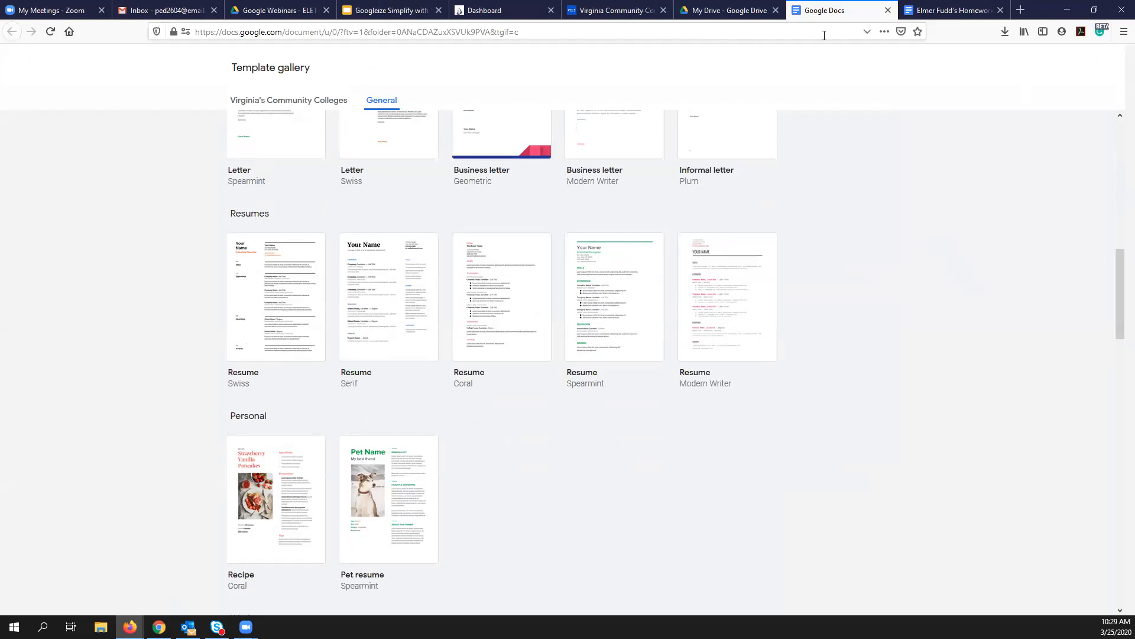
pyautogui.click(887, 11)
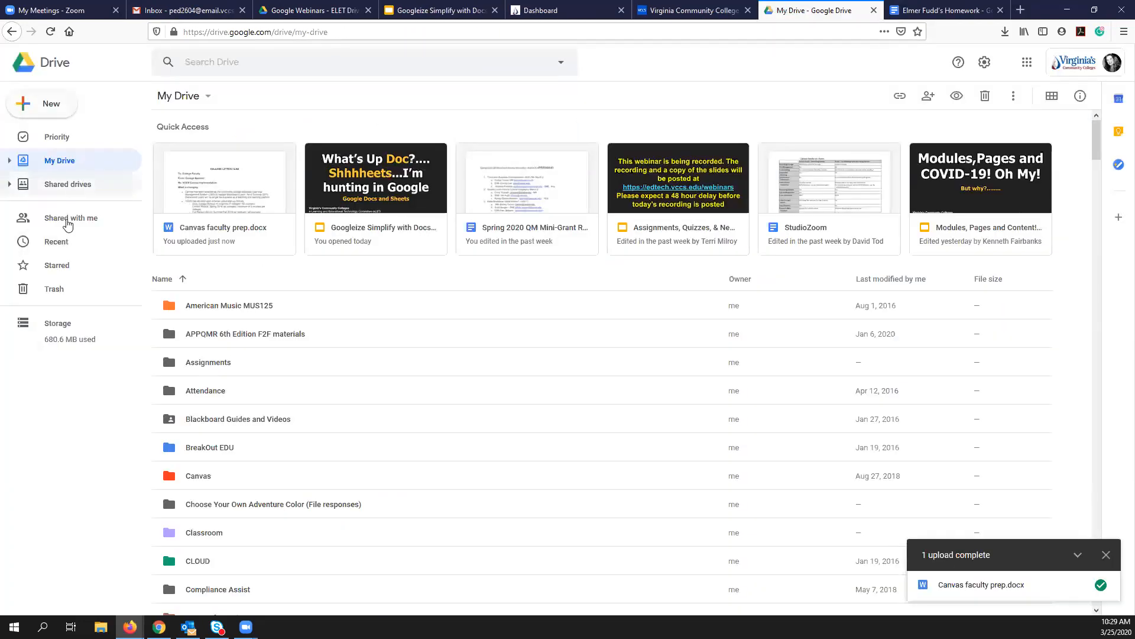
# Start a new Google Sheets spreadsheet from a template in Drive and look through the general template gallery.
pyautogui.click(42, 105)
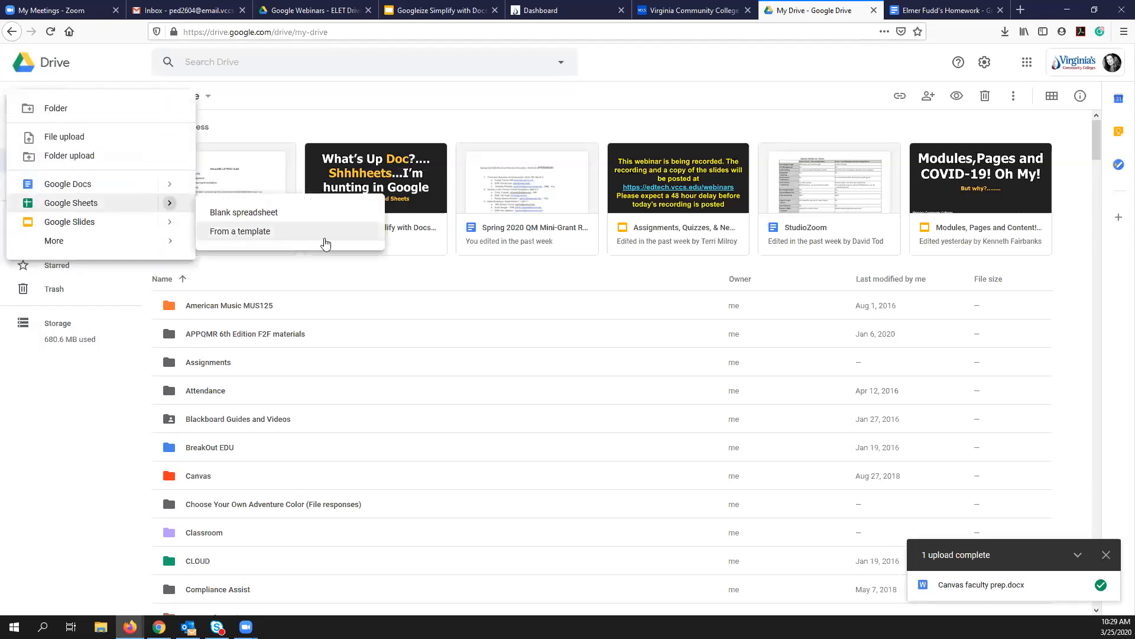
pyautogui.click(234, 232)
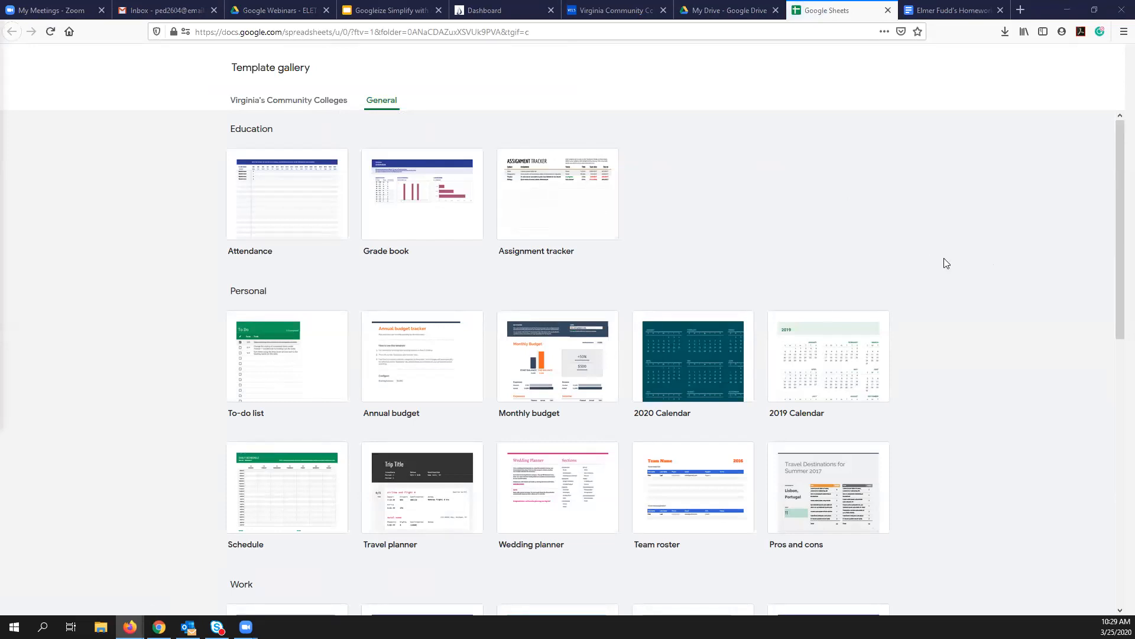
pyautogui.scroll(-7, 1023, 285)
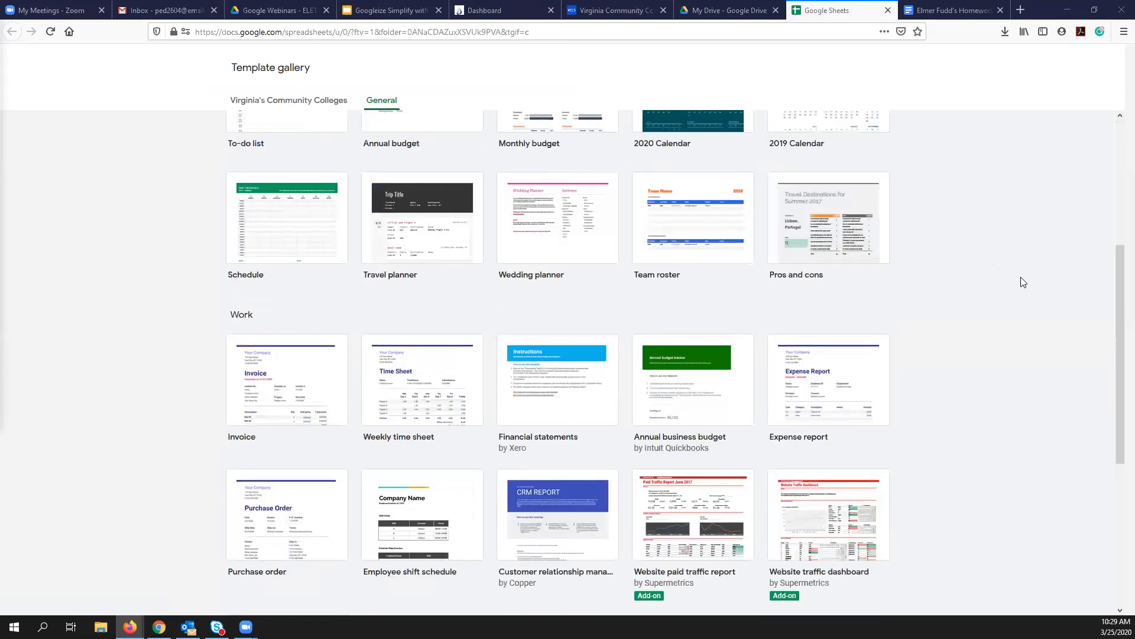
pyautogui.scroll(-2, 1021, 283)
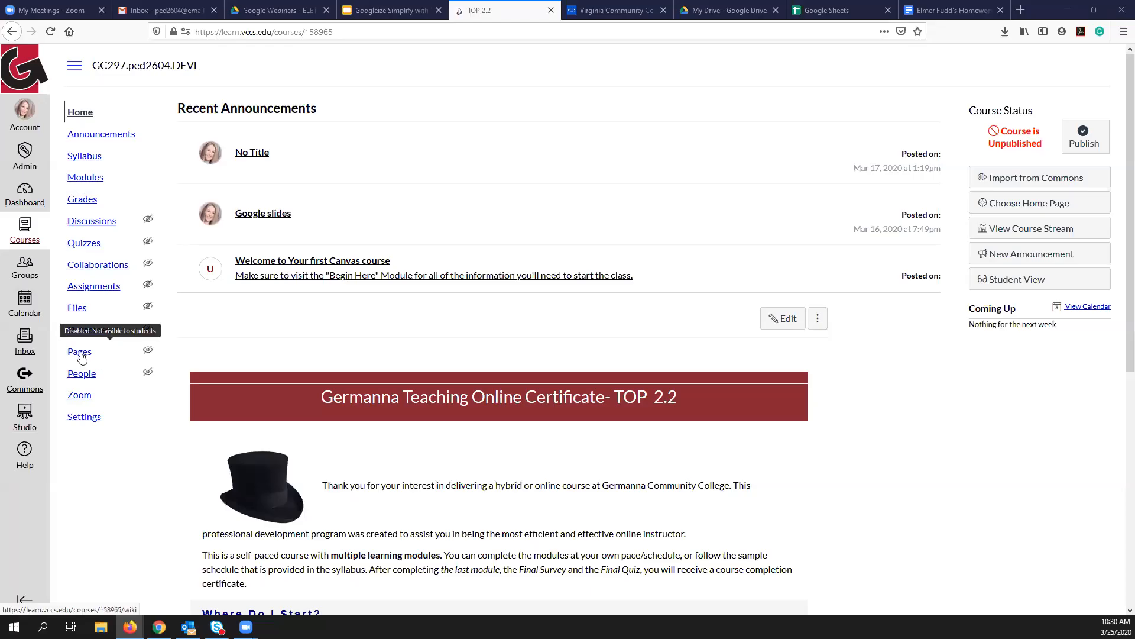
# In the Canvas course, add a new page titled "Google Drive in Canvas".
pyautogui.click(86, 354)
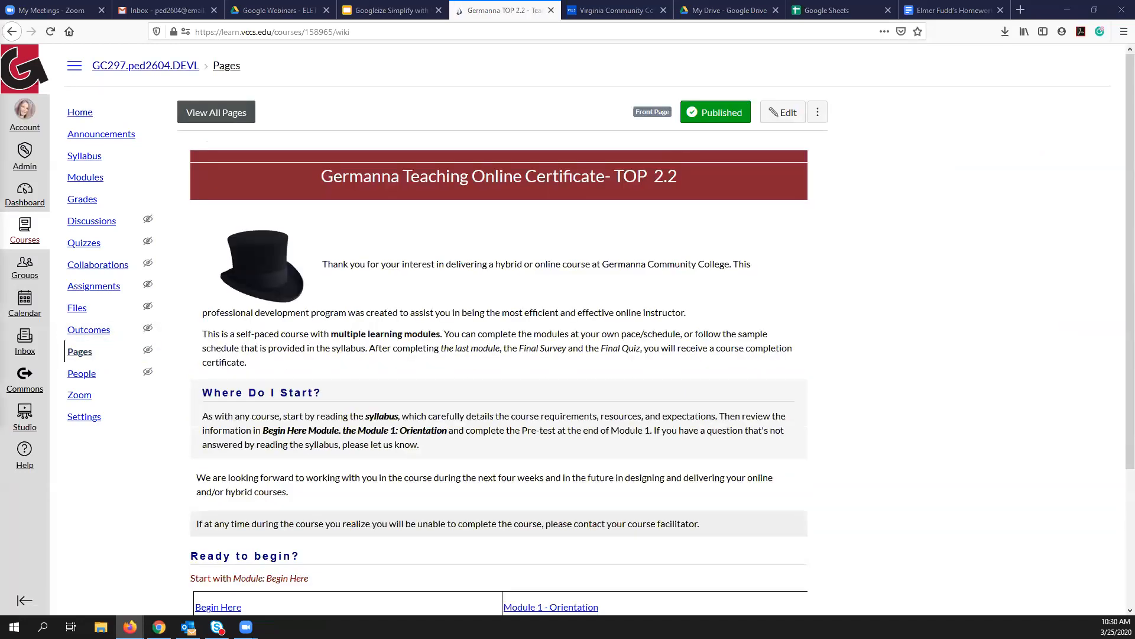
pyautogui.click(218, 114)
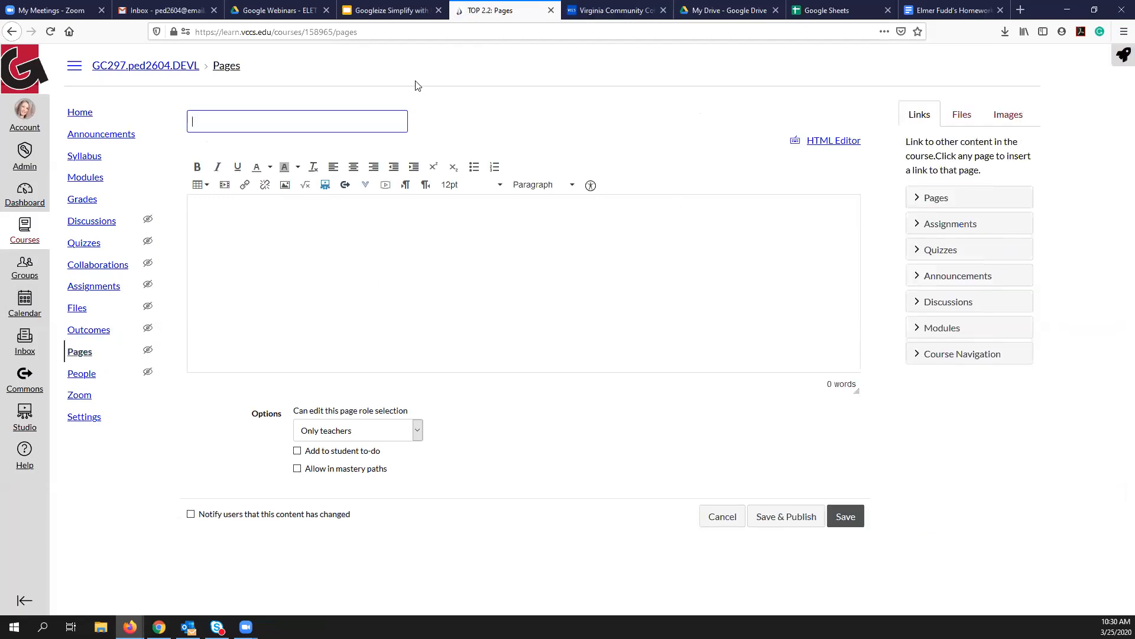
pyautogui.click(241, 123)
pyautogui.write('G')
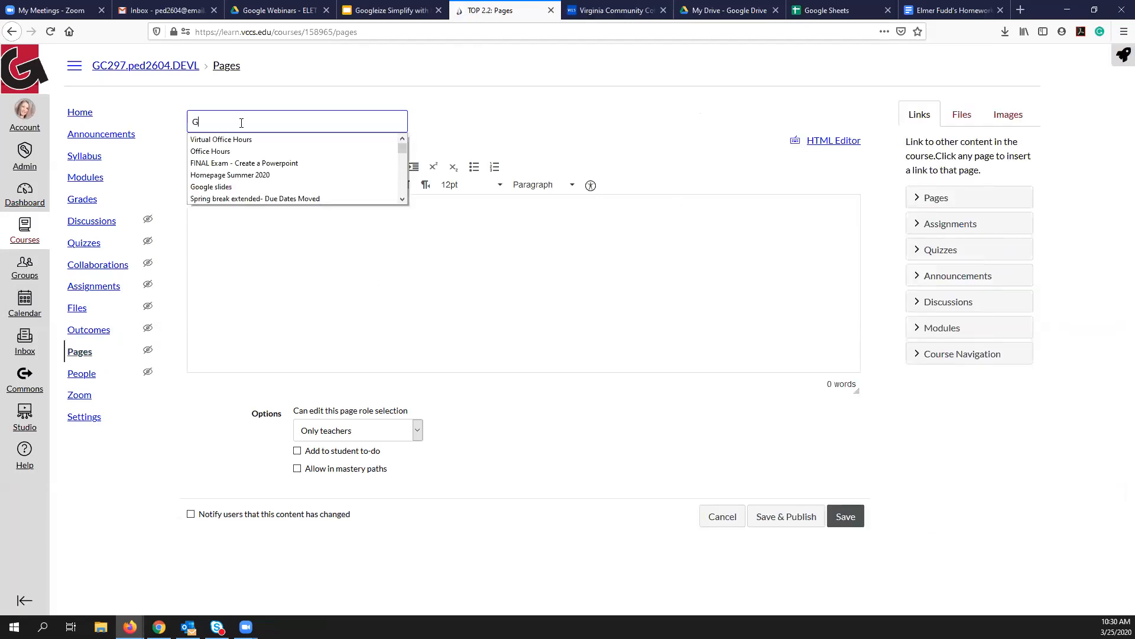
pyautogui.write('oogle D')
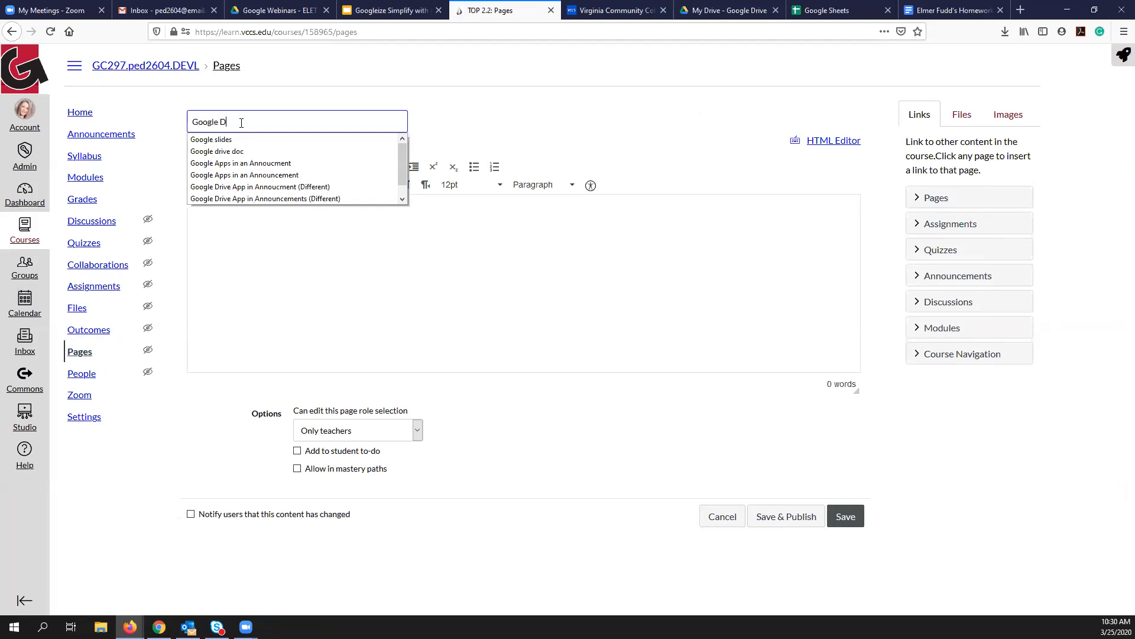
pyautogui.write('rive in')
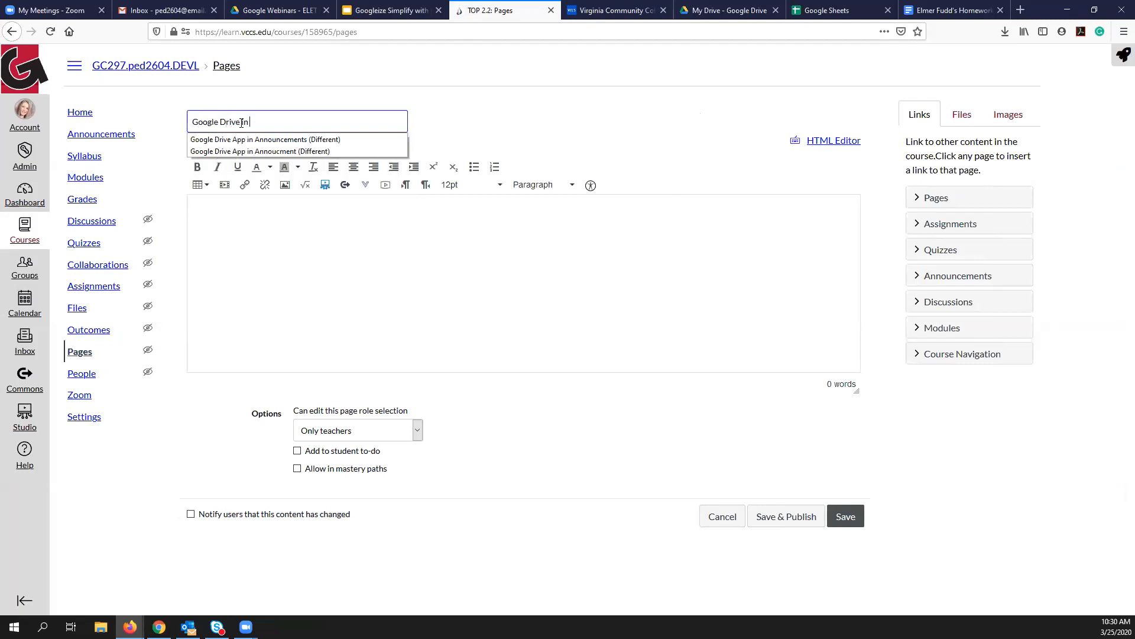
pyautogui.write(' Canvas')
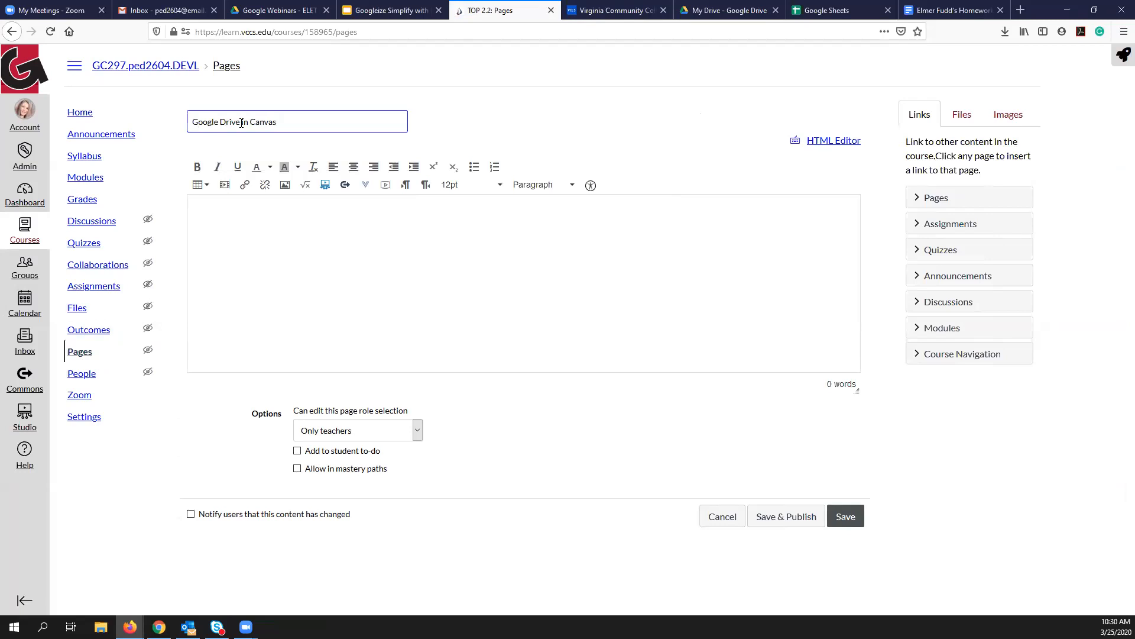
pyautogui.click(366, 188)
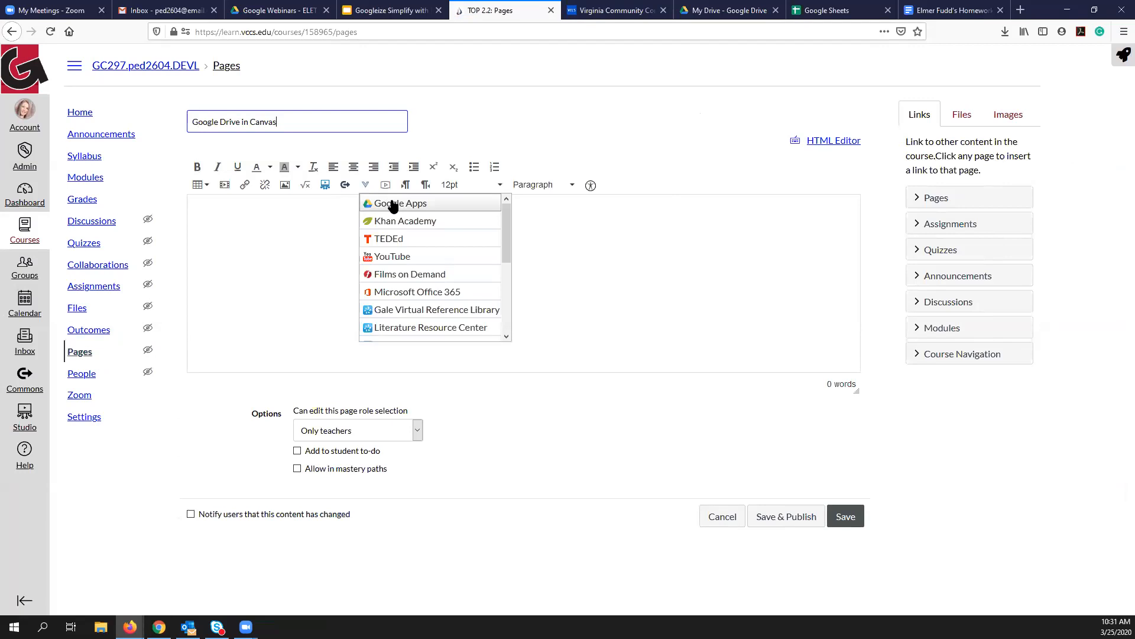
pyautogui.click(464, 203)
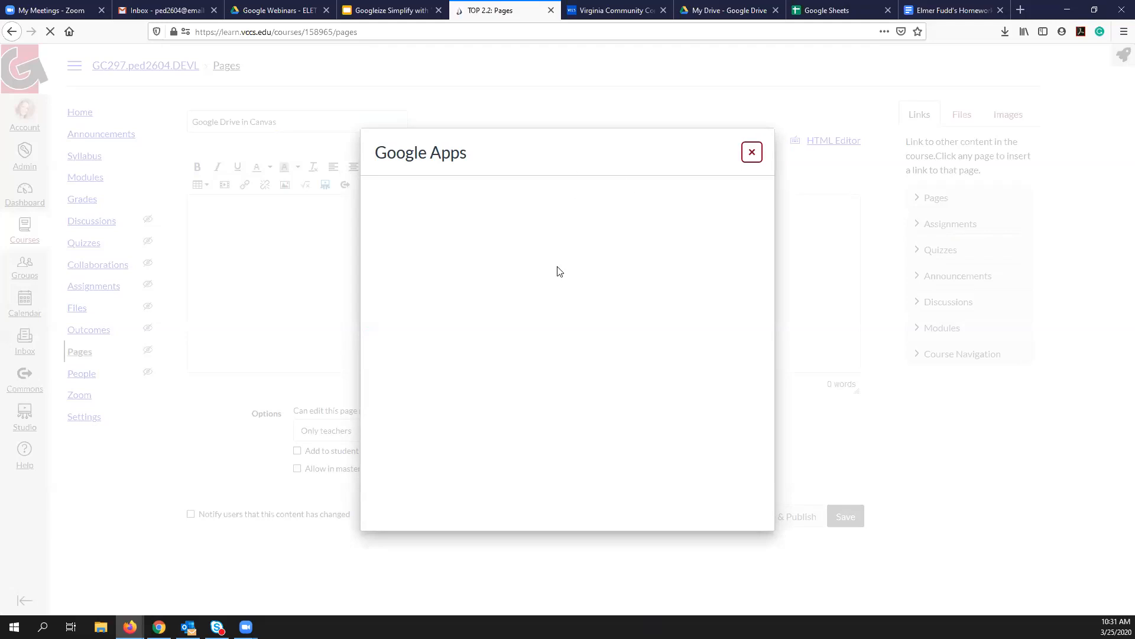
pyautogui.click(754, 152)
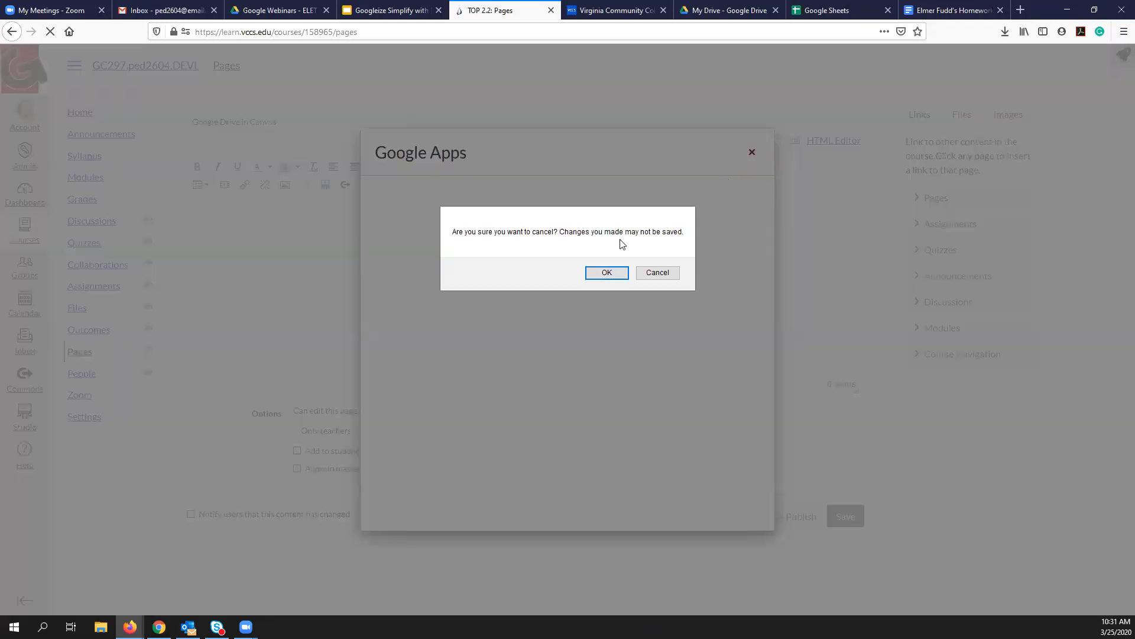
pyautogui.click(609, 272)
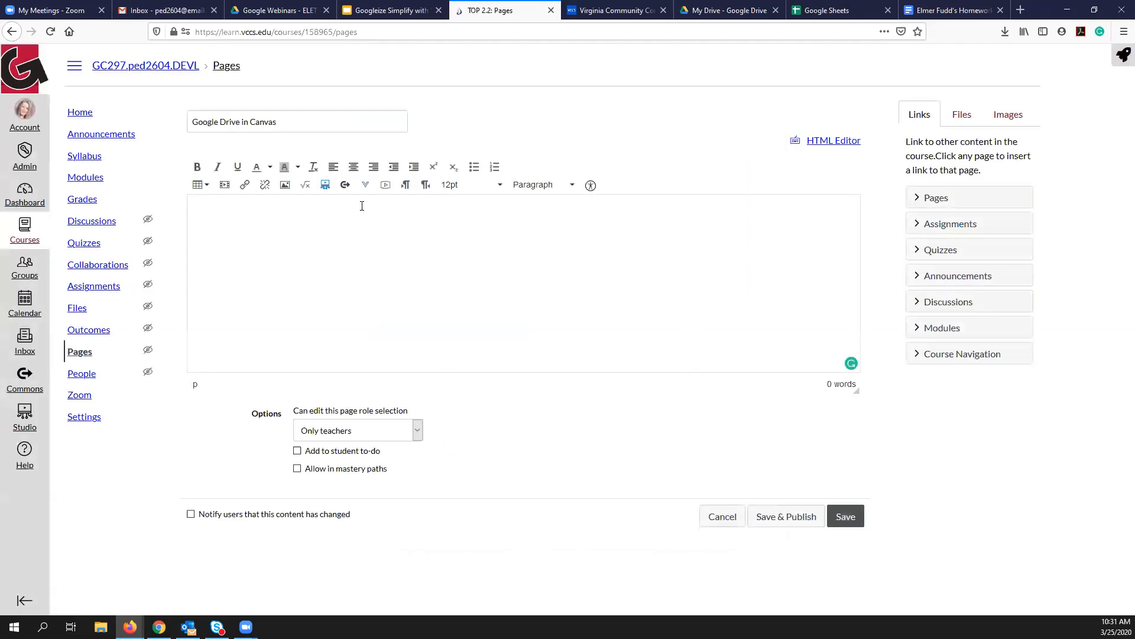
# Embed the "Elmer Fudd's Homework" document from Google Apps in the page body, finding it with the search term "Elmer".
pyautogui.click(365, 185)
pyautogui.click(391, 203)
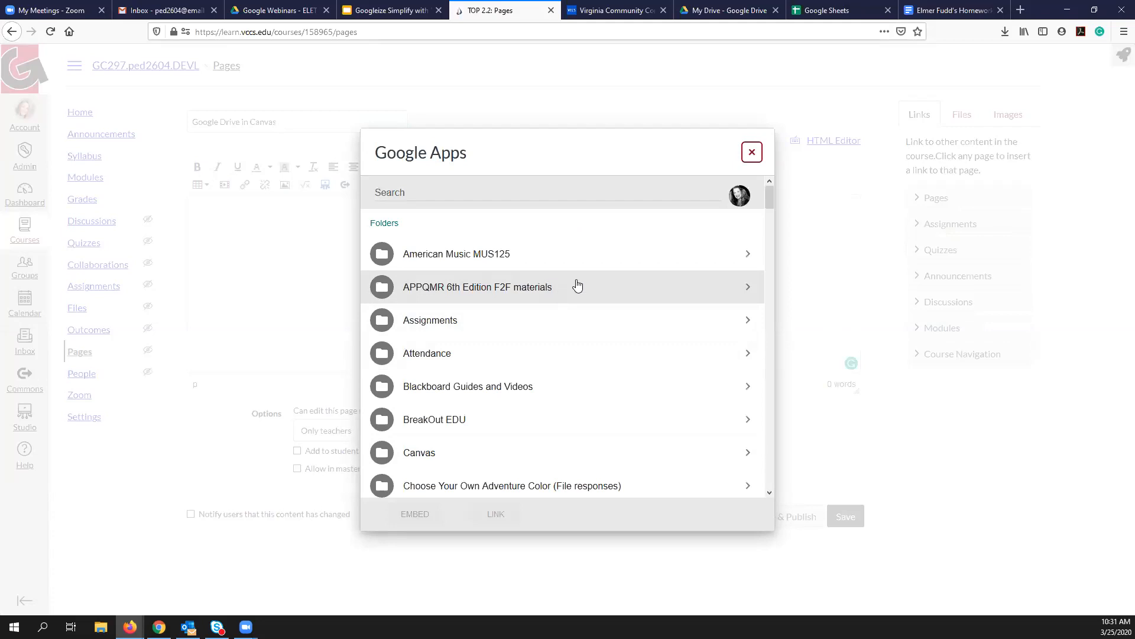
pyautogui.scroll(-5, 576, 288)
pyautogui.scroll(-15, 575, 288)
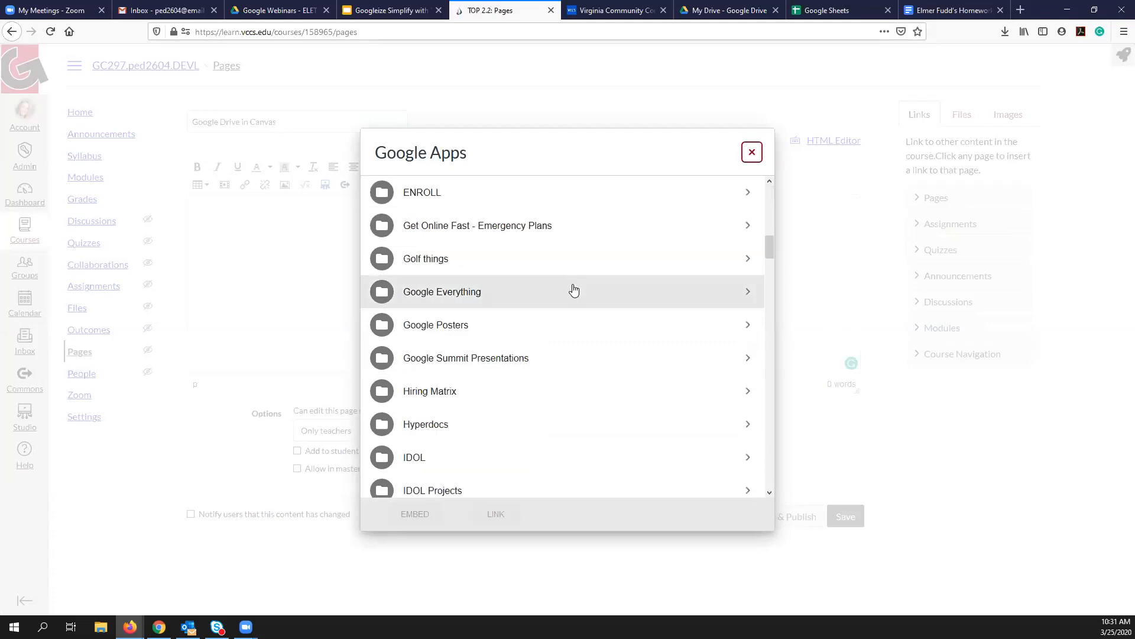
pyautogui.scroll(-5, 573, 290)
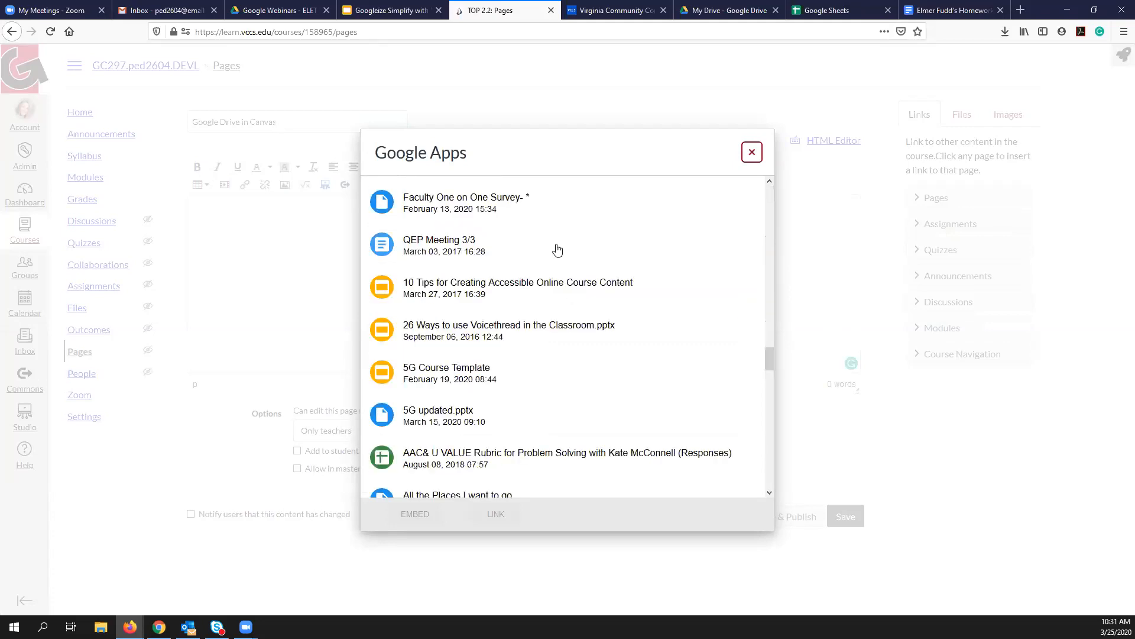
pyautogui.scroll(20, 755, 230)
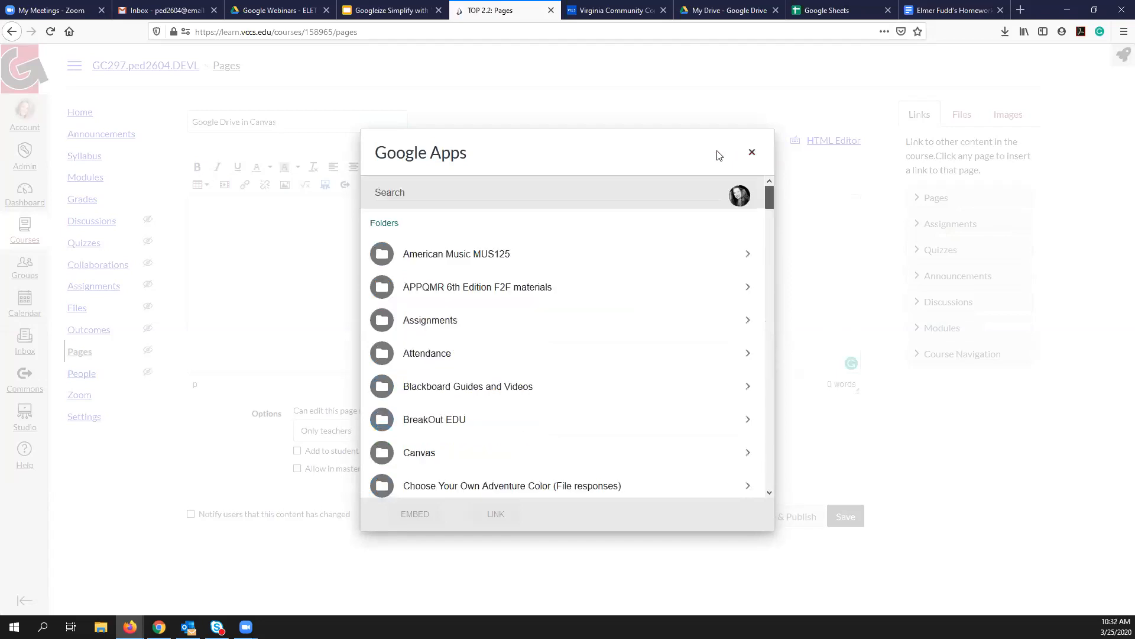
pyautogui.click(490, 187)
pyautogui.write('Elmer')
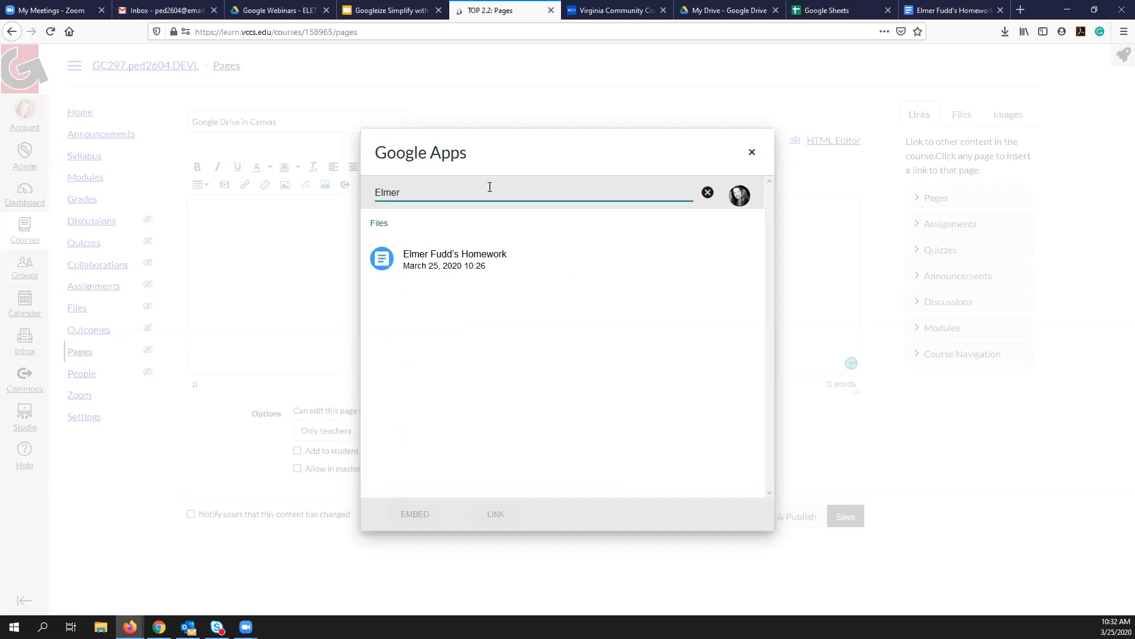
pyautogui.click(440, 271)
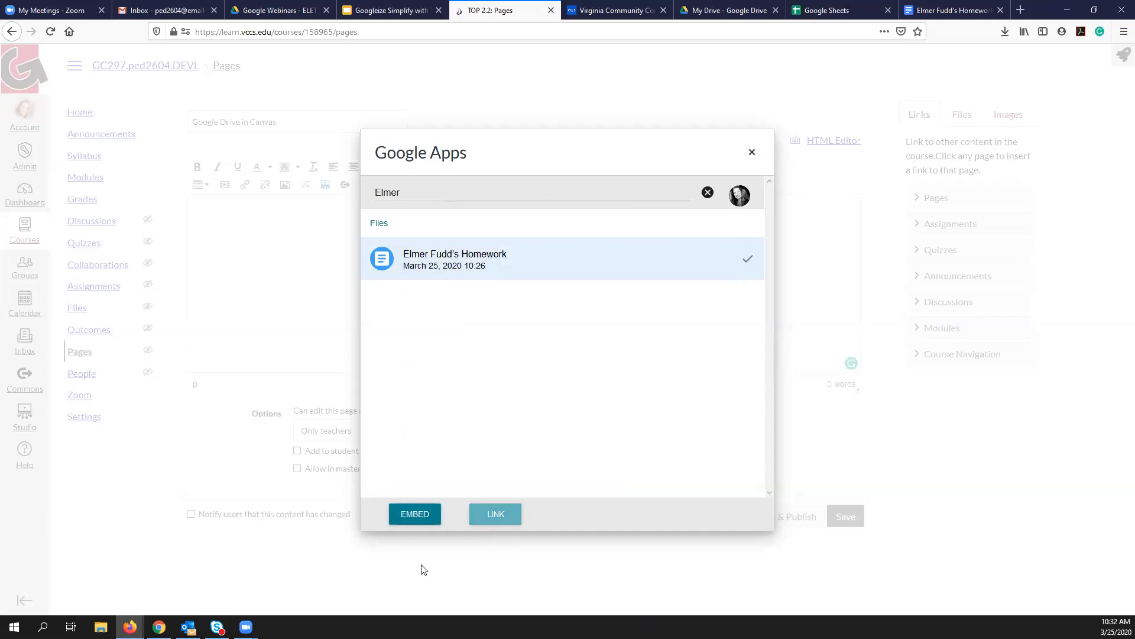
pyautogui.click(414, 514)
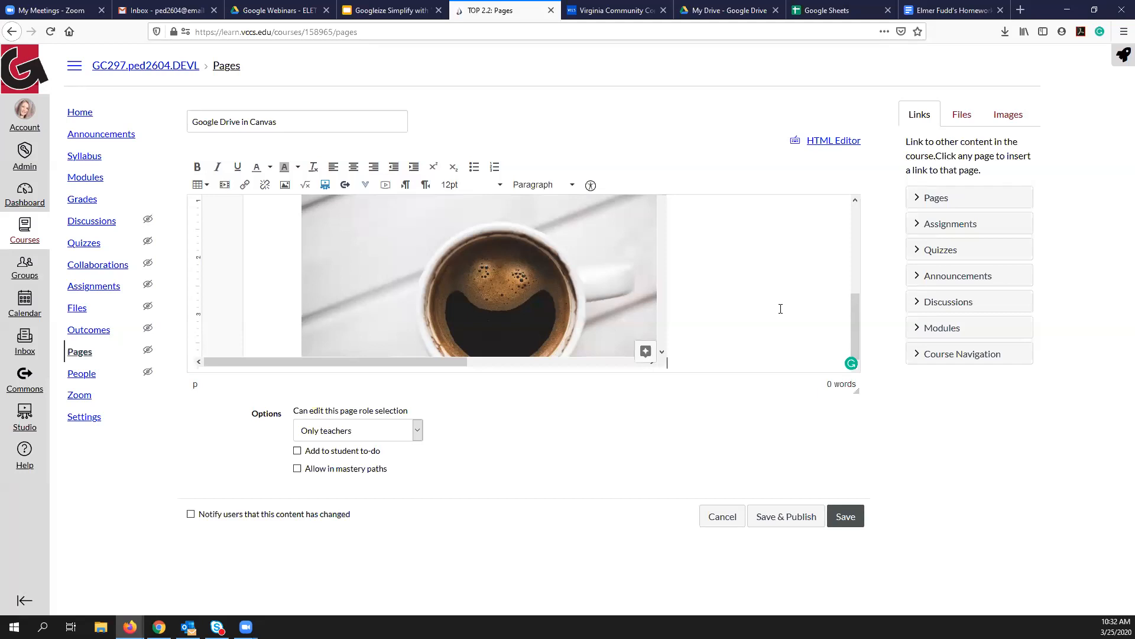
# Save and publish the "Google Drive in Canvas" page, and go to the course's modules.
pyautogui.scroll(5, 724, 294)
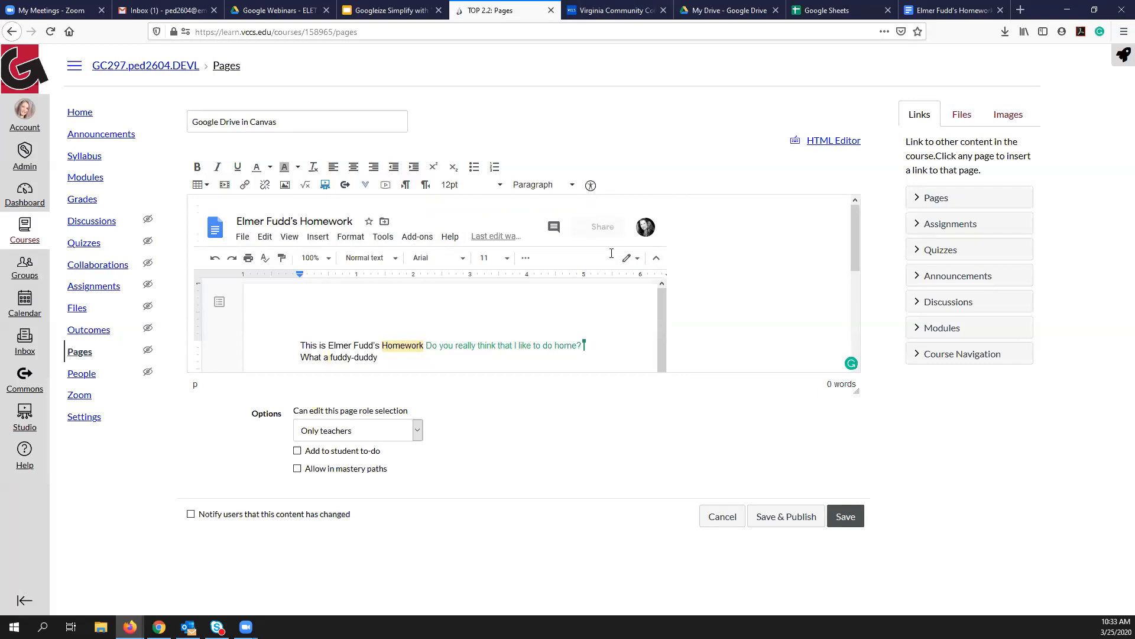
pyautogui.click(793, 525)
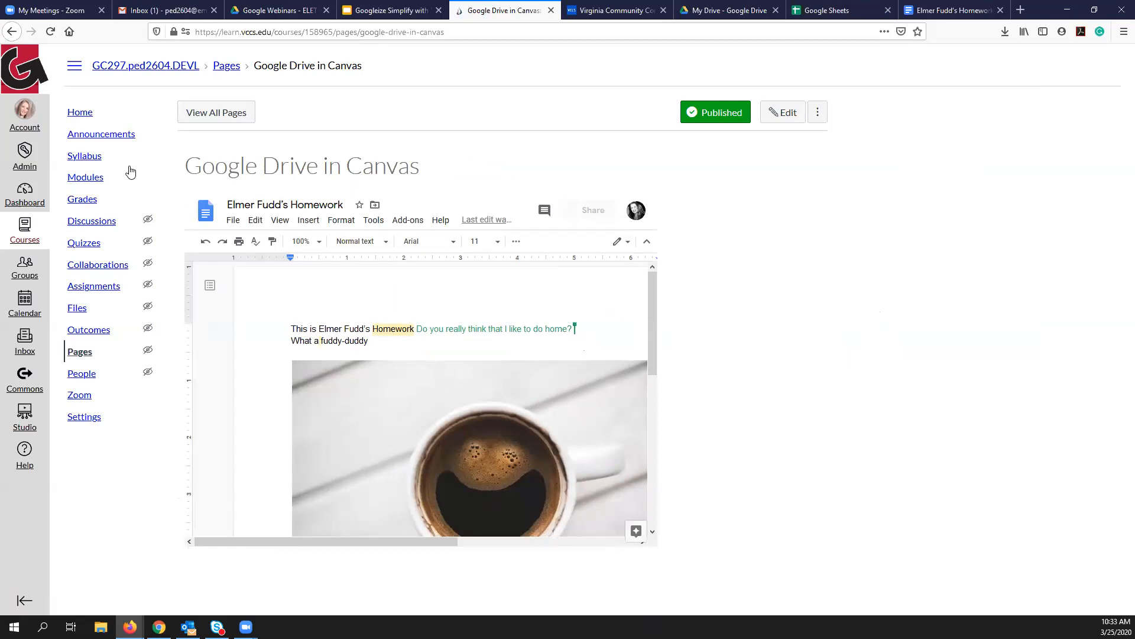
pyautogui.click(91, 178)
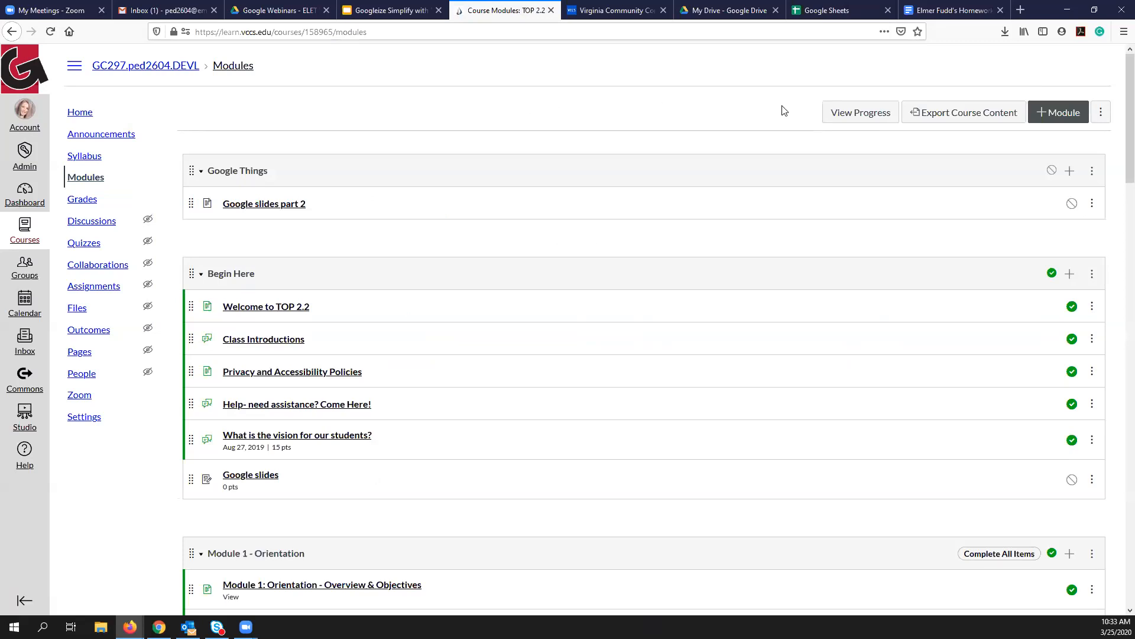
# Switch to the "Elmer Fudd's Homework" document in Google Docs and copy its sharing link.
pyautogui.click(959, 9)
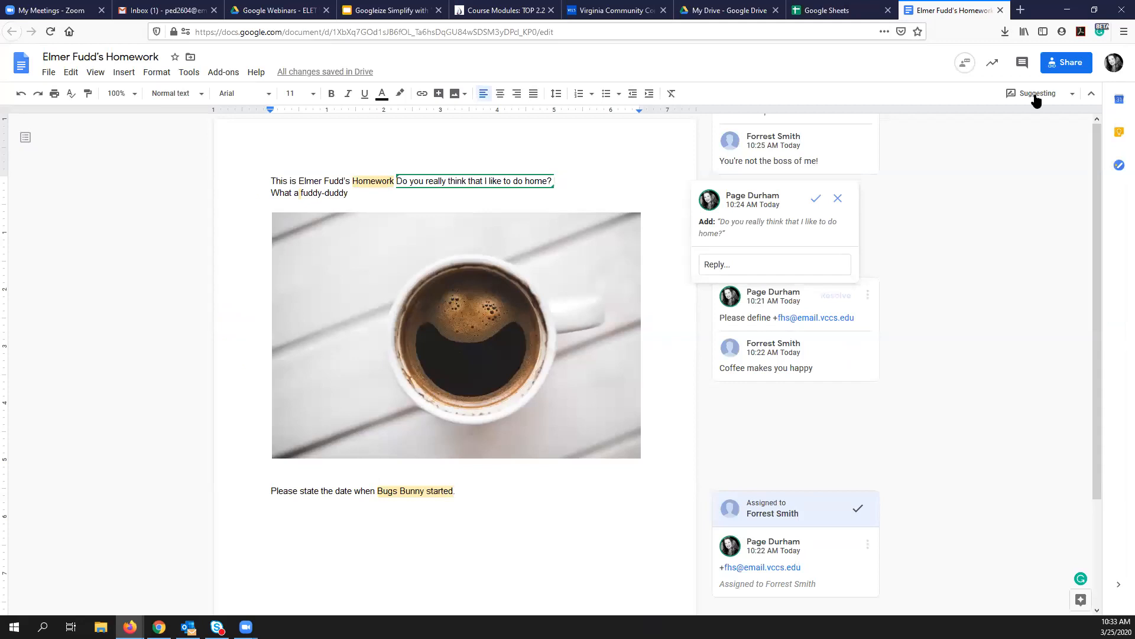
pyautogui.click(1072, 67)
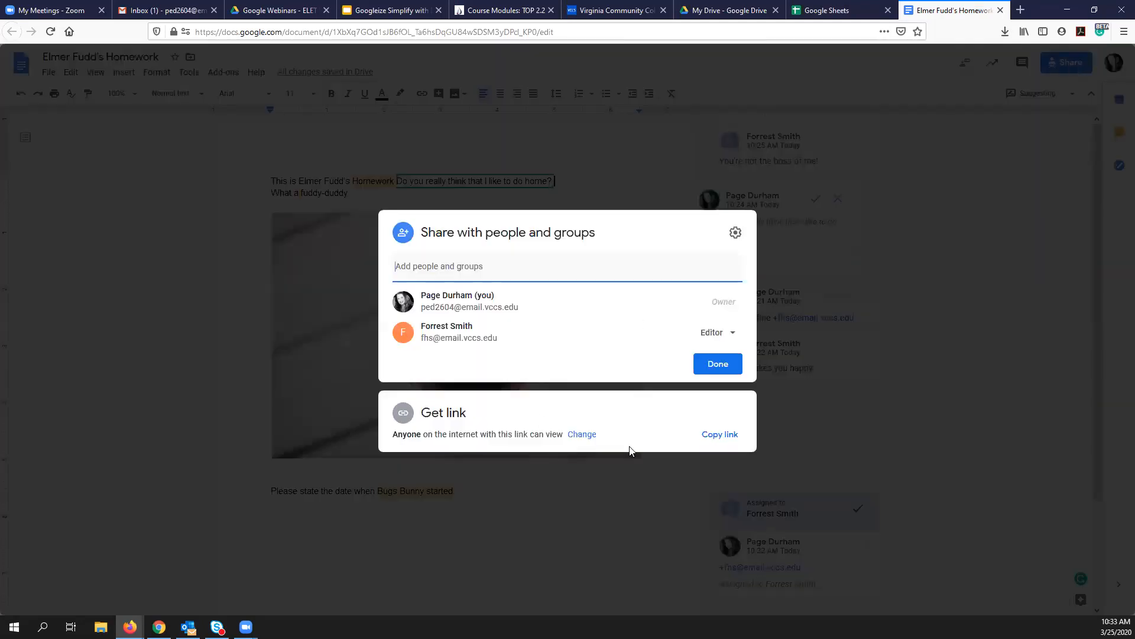
pyautogui.click(720, 435)
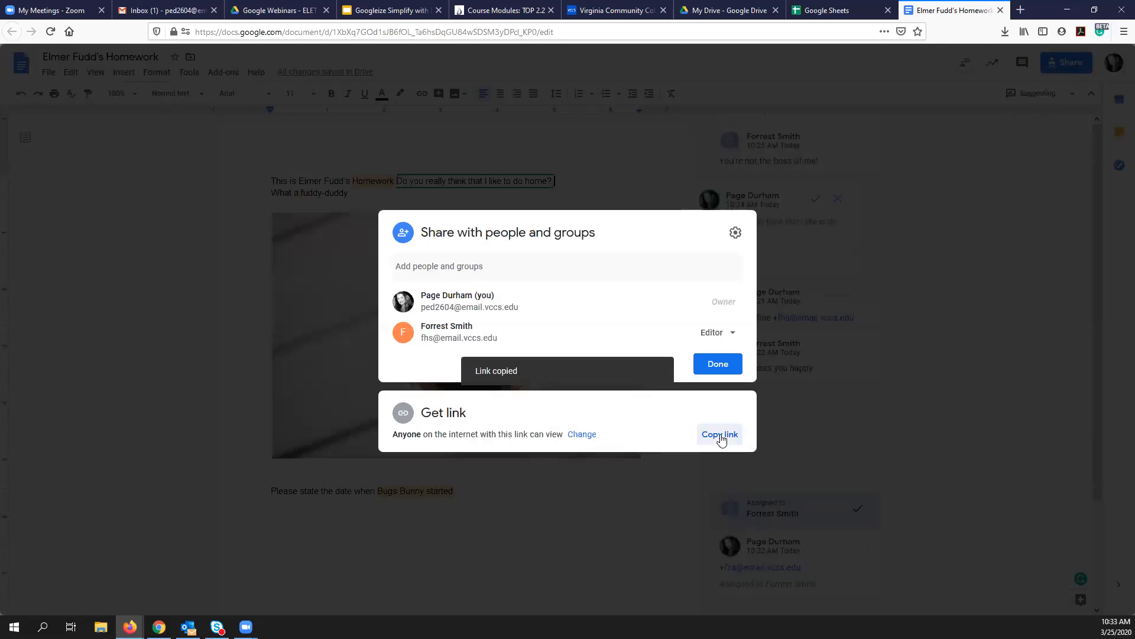
pyautogui.click(718, 363)
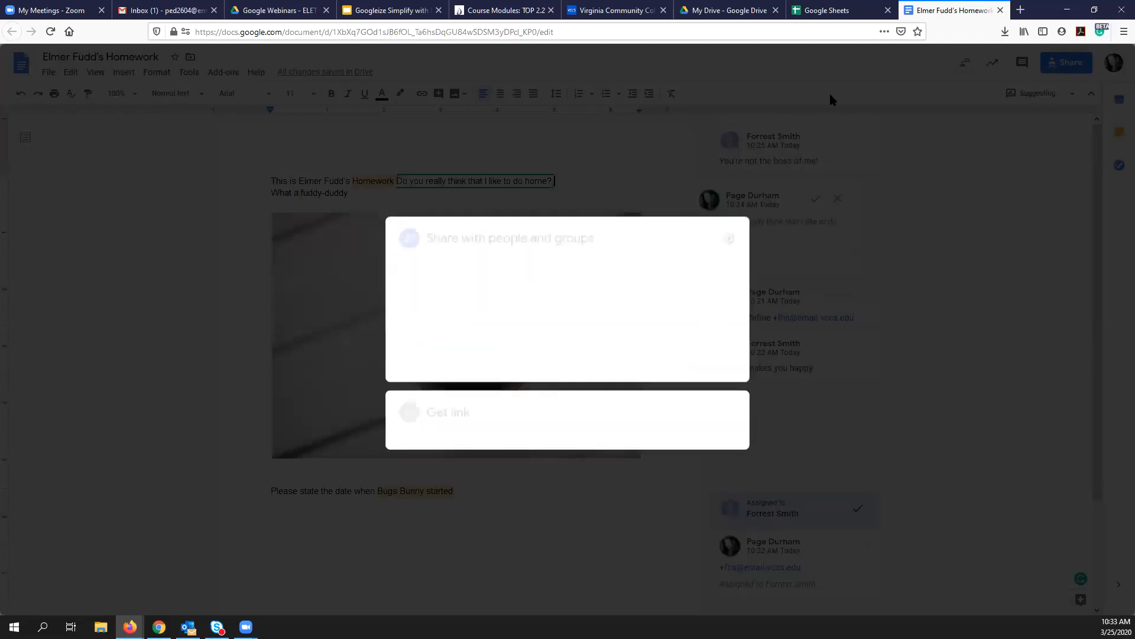
# In the Canvas course, add an external URL item named "Elmer" with the copied link to the Google Things module, and open it.
pyautogui.click(492, 11)
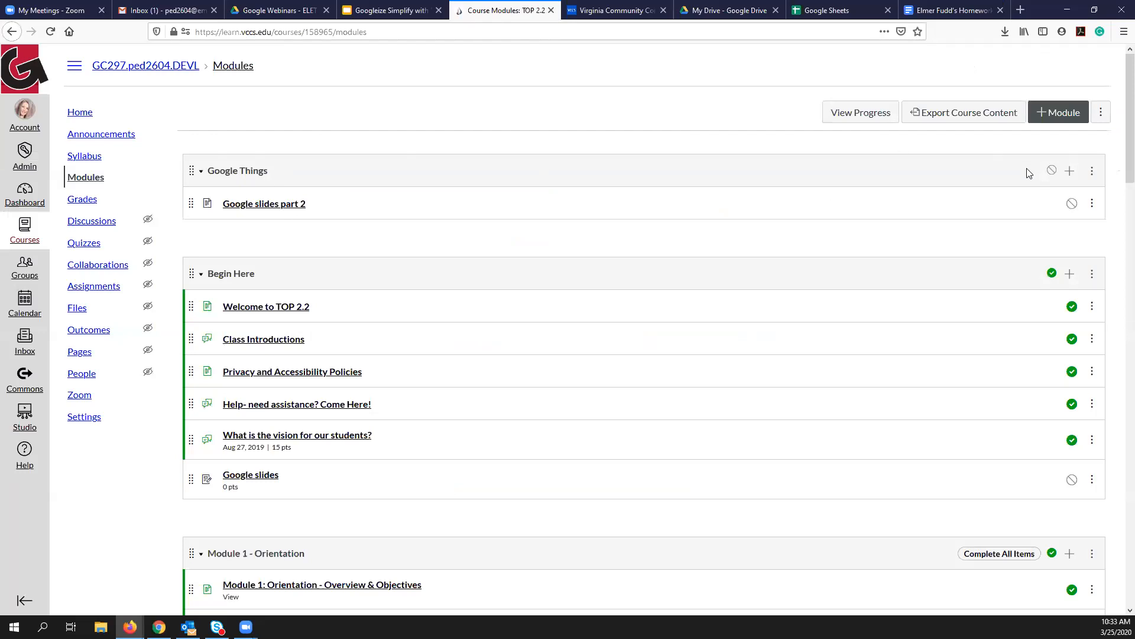
pyautogui.click(1070, 172)
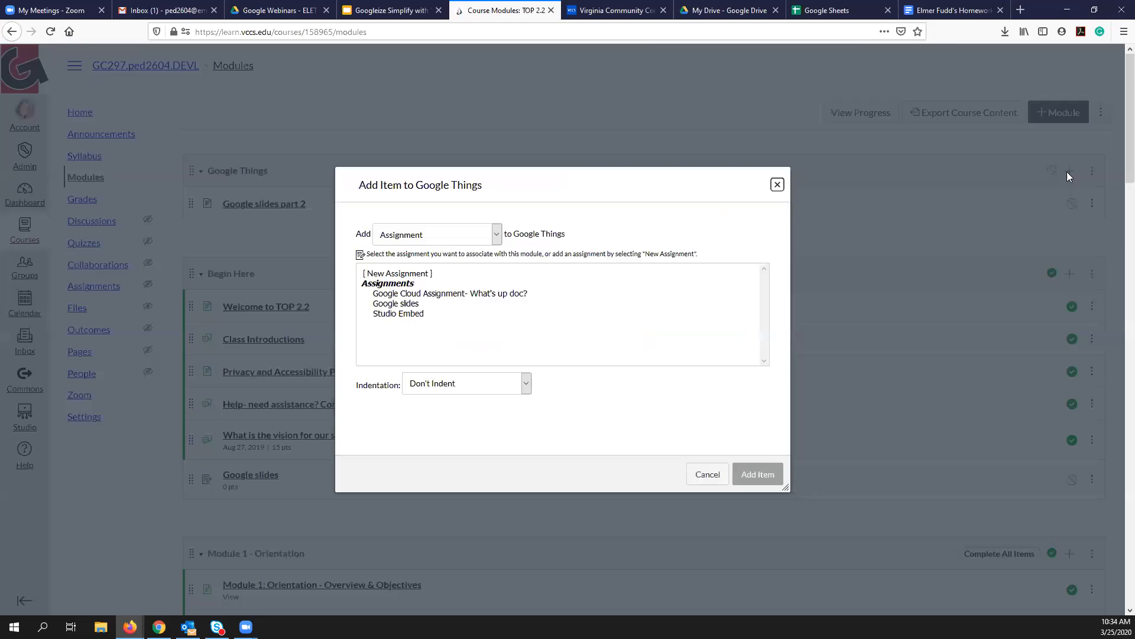
pyautogui.click(498, 235)
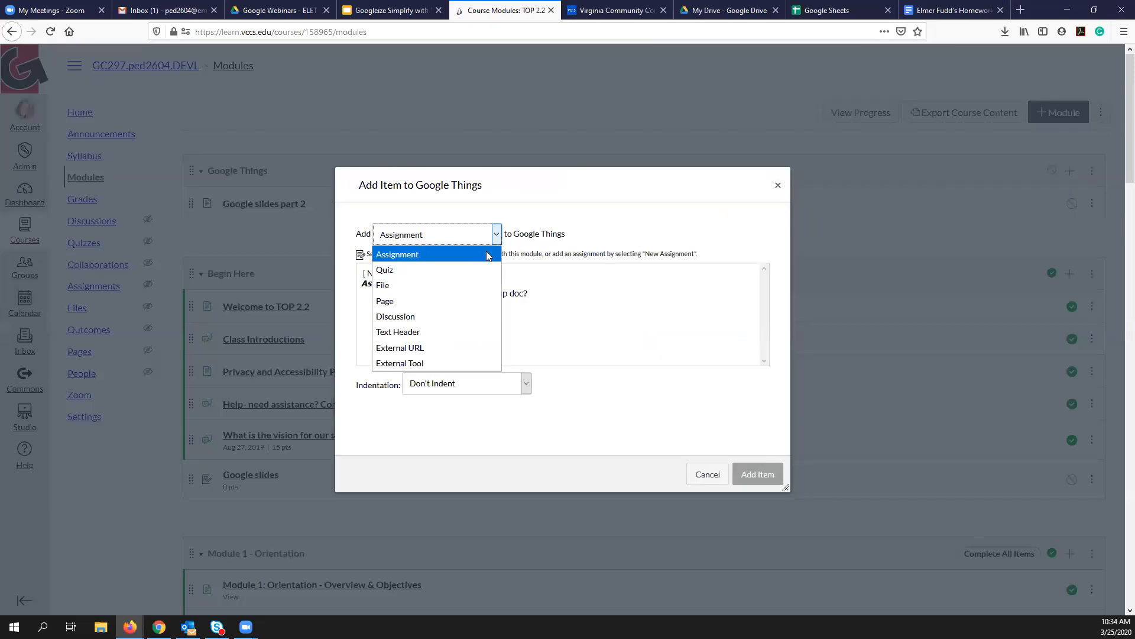
pyautogui.click(412, 348)
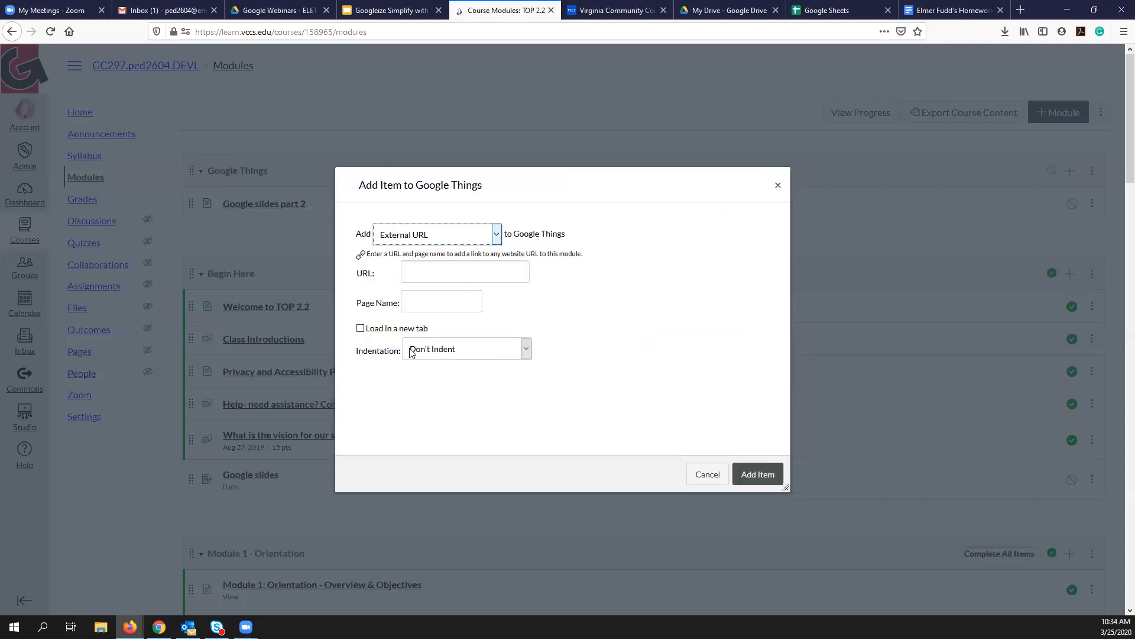
pyautogui.click(448, 277)
pyautogui.hotkey('ctrl', 'v')
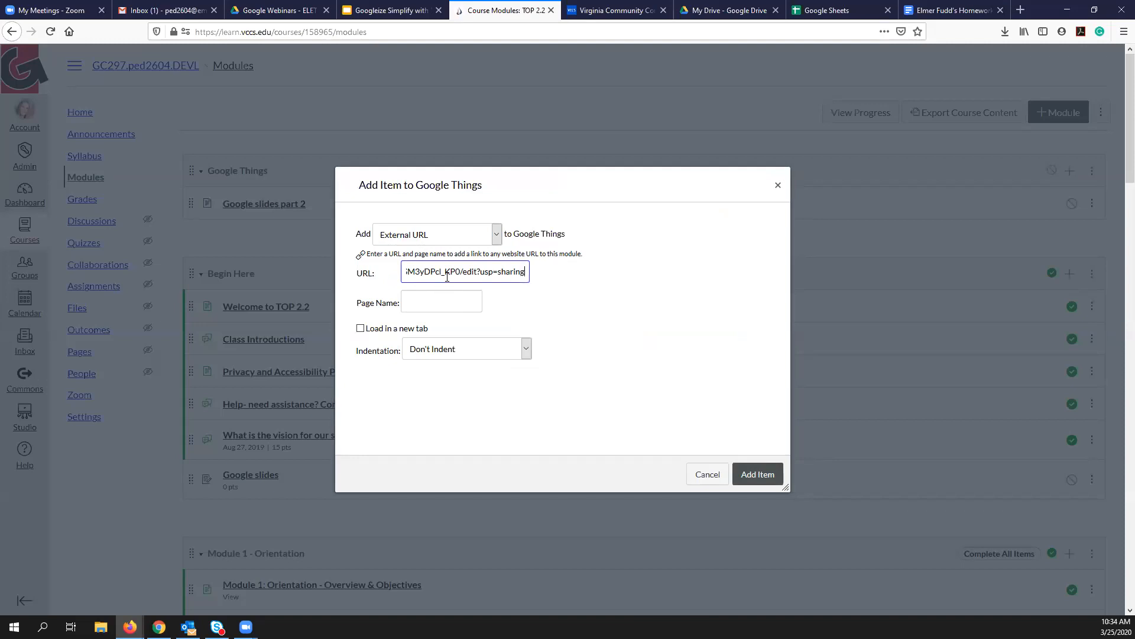
pyautogui.click(434, 303)
pyautogui.write('Elmer')
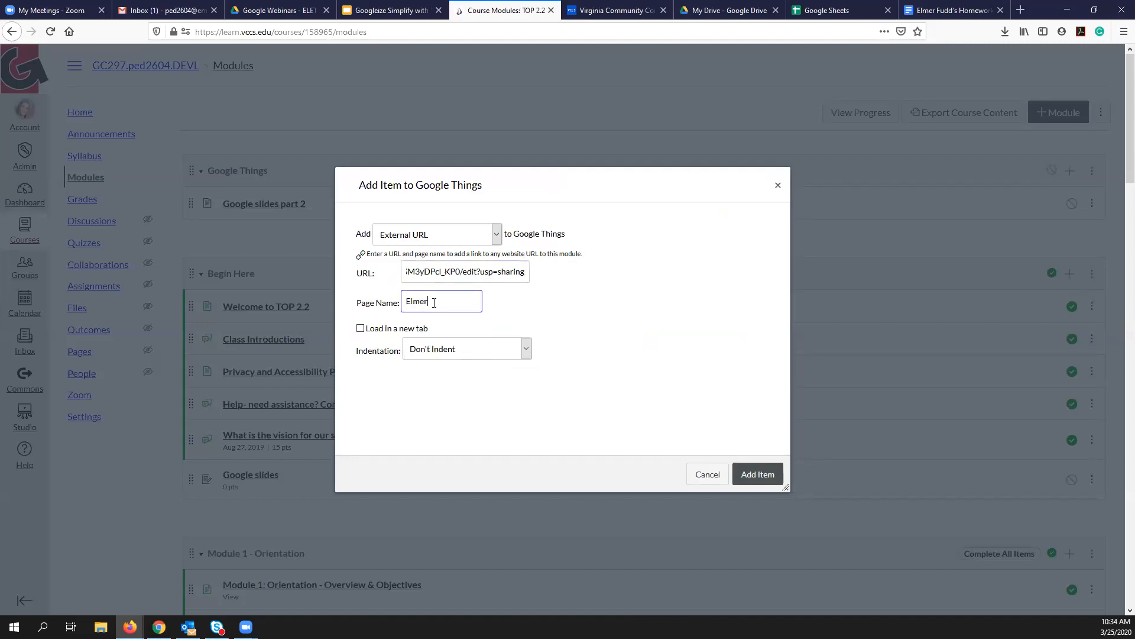
pyautogui.click(771, 472)
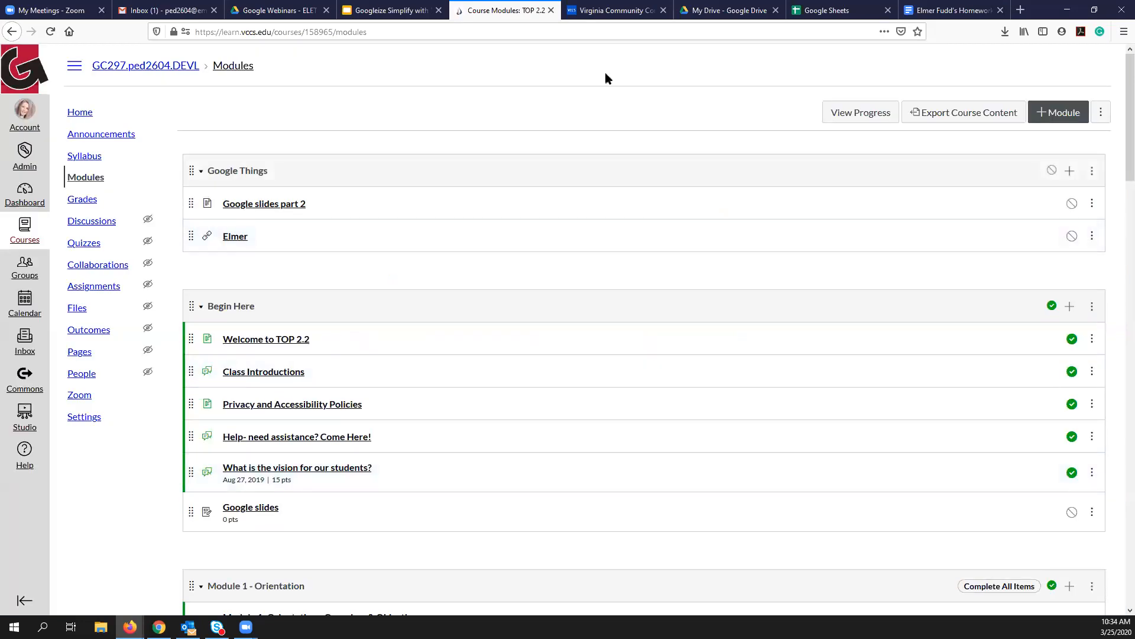
pyautogui.click(230, 237)
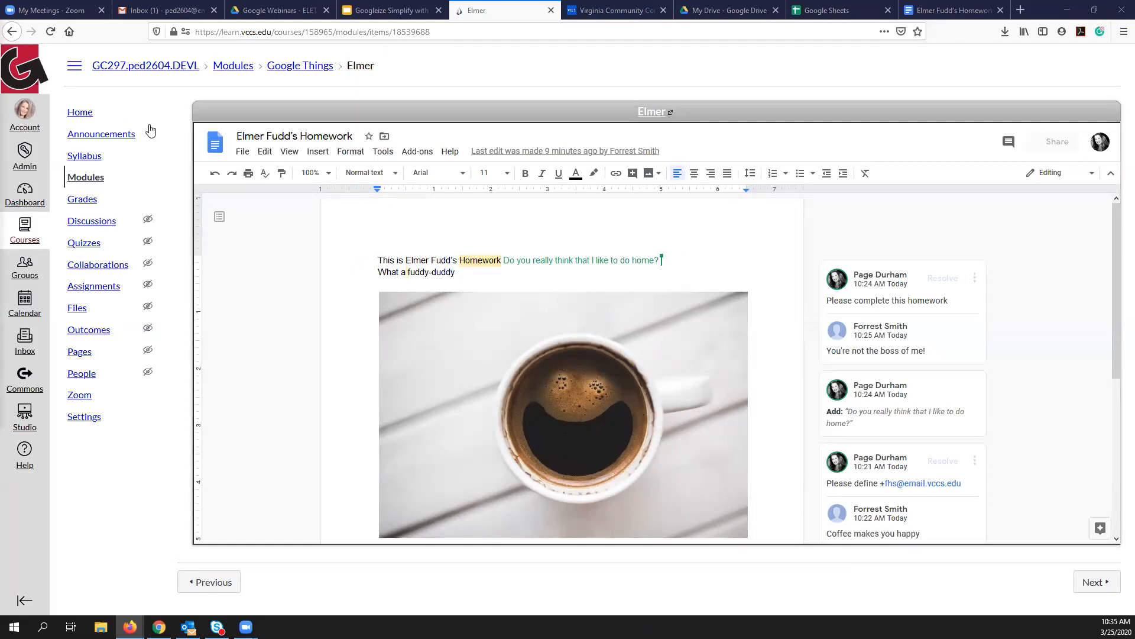
# Add a new assignment named "Do you Bitmoji" to the Google Things module and open it for editing.
pyautogui.click(77, 179)
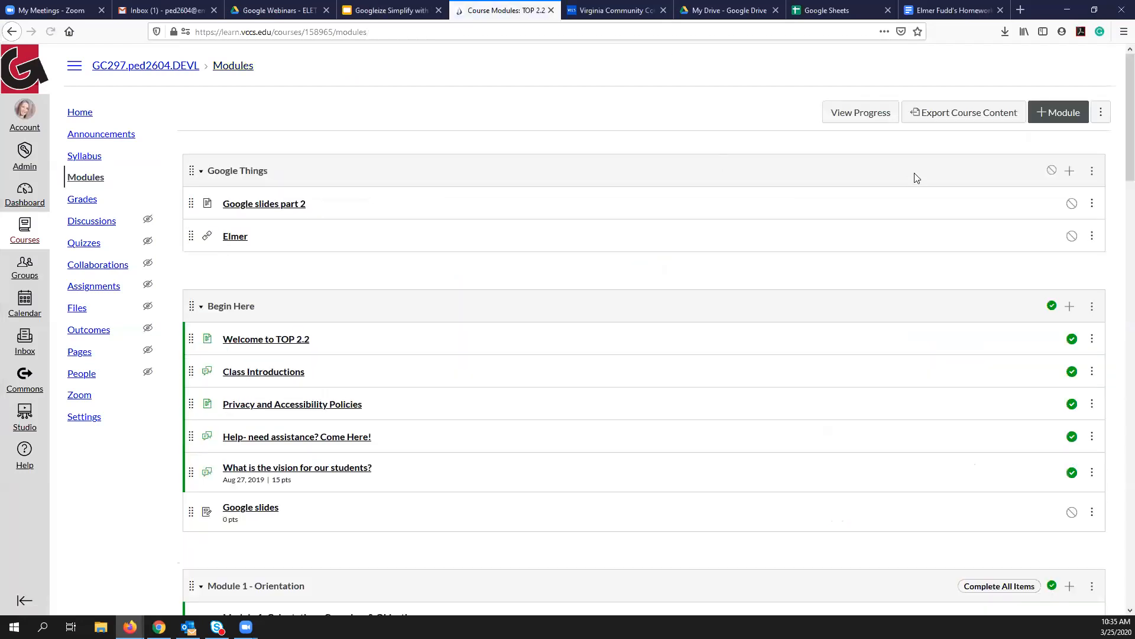
pyautogui.click(1069, 172)
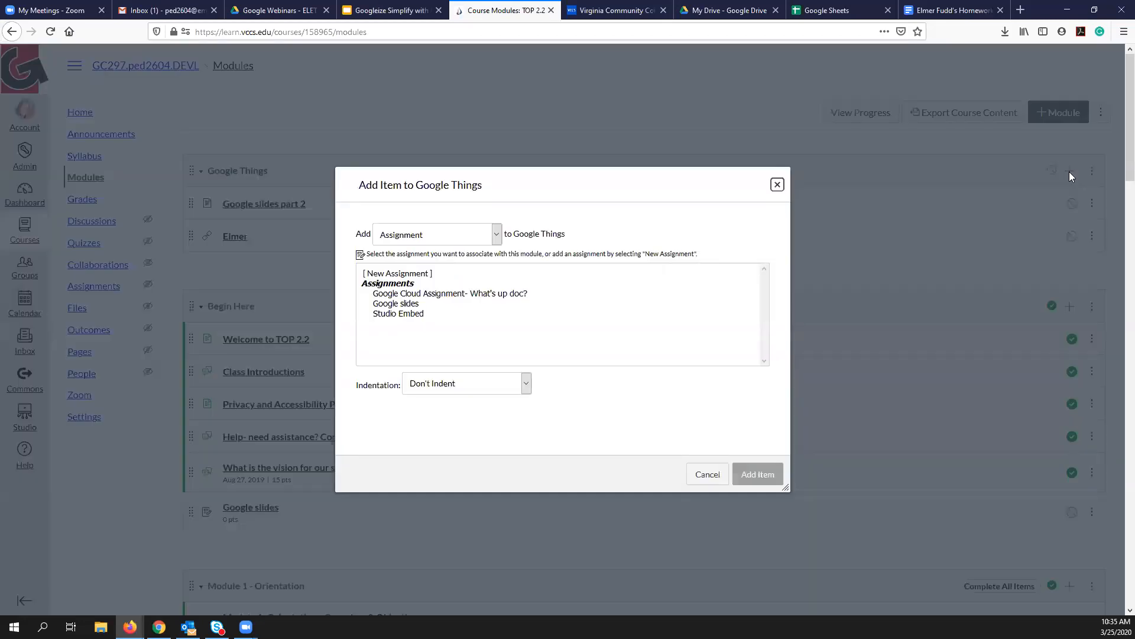
pyautogui.click(426, 275)
pyautogui.click(449, 389)
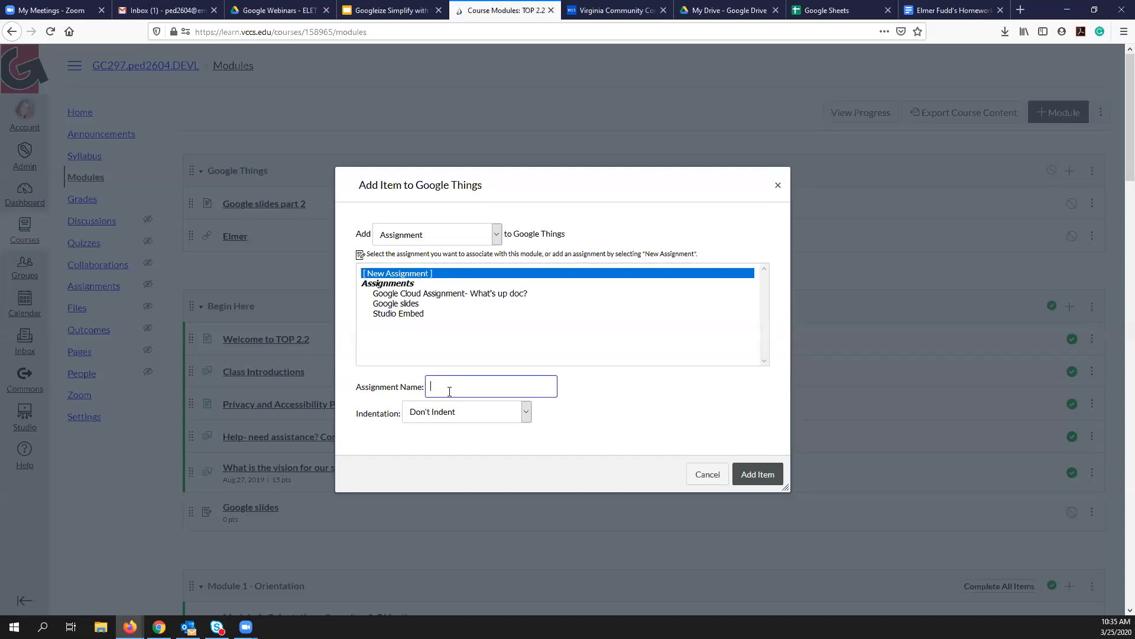
pyautogui.write('Do you Bitmoji')
pyautogui.click(759, 474)
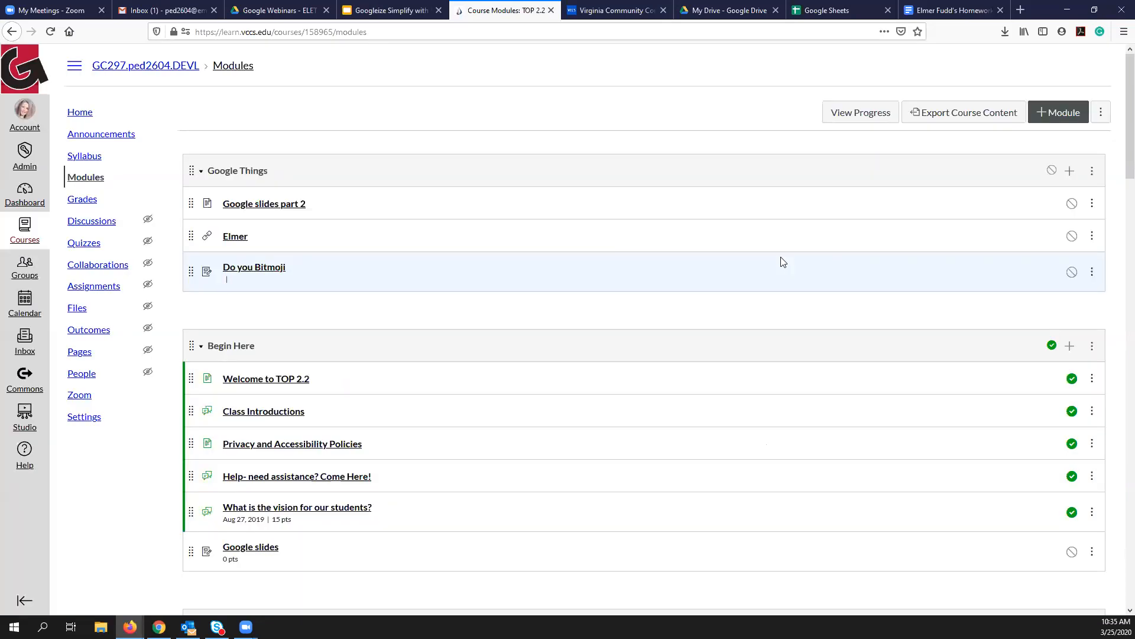
pyautogui.click(261, 271)
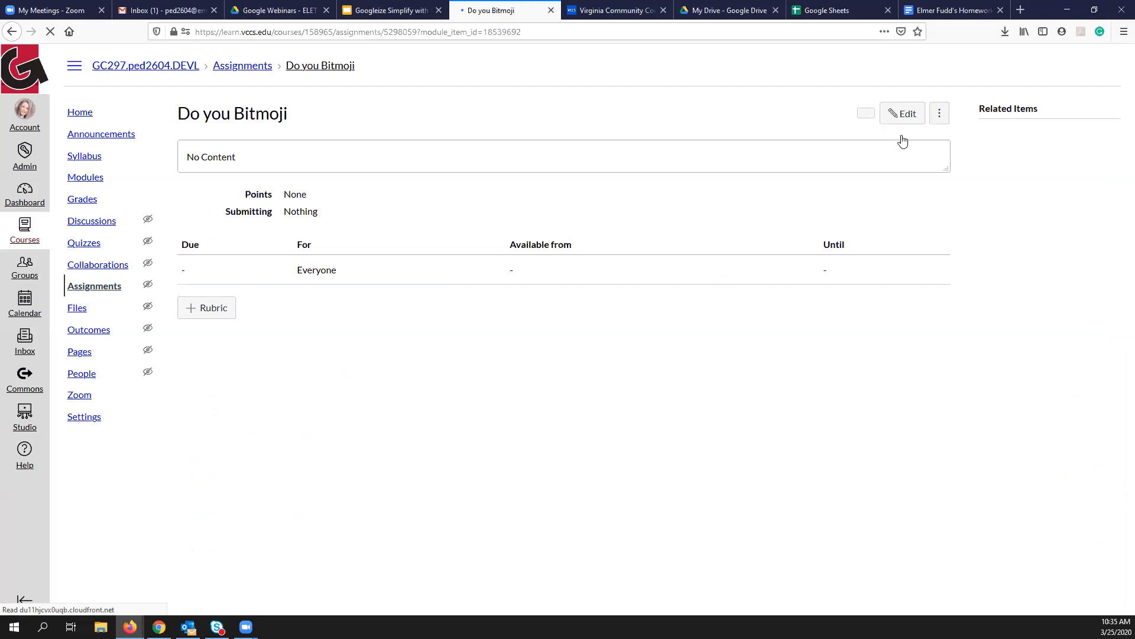
pyautogui.click(908, 118)
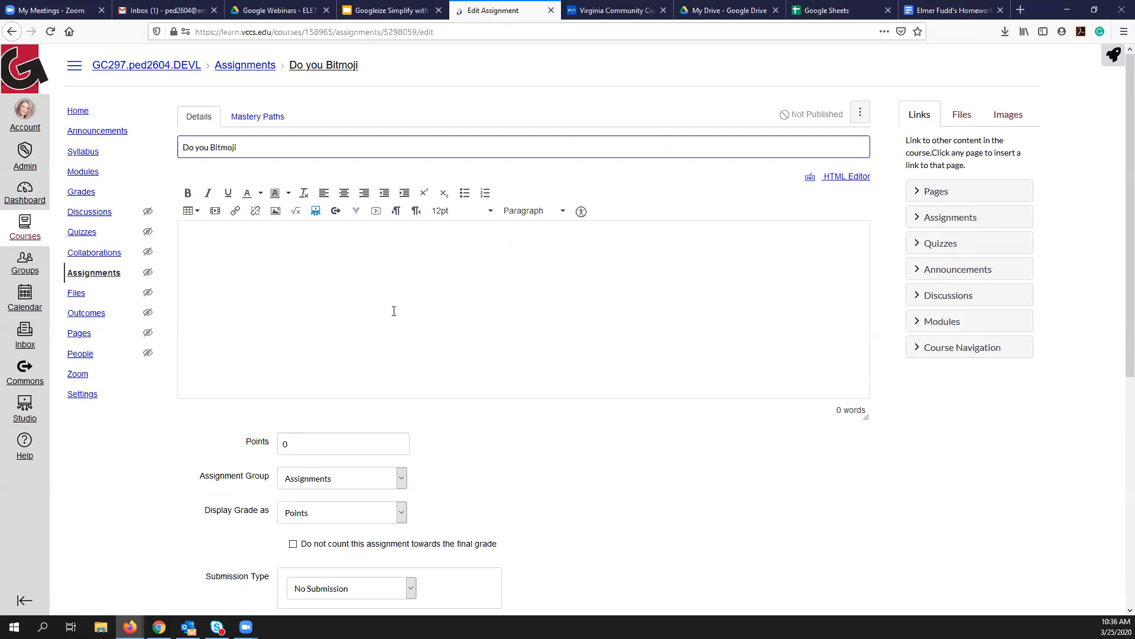
pyautogui.click(357, 213)
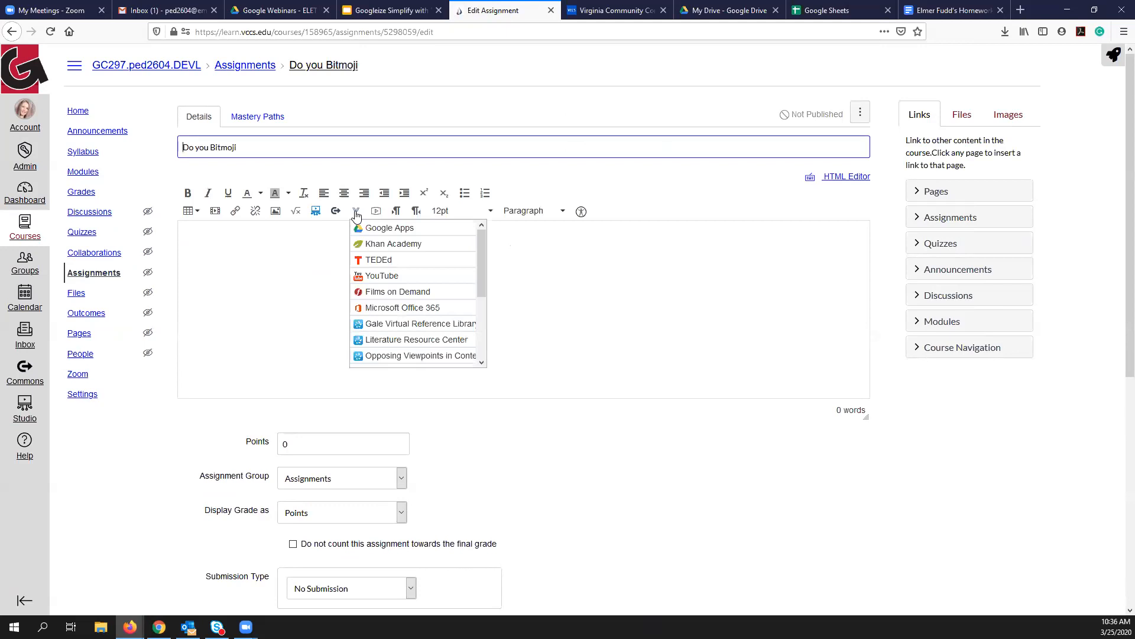
pyautogui.moveTo(482, 251); pyautogui.dragTo(478, 329)
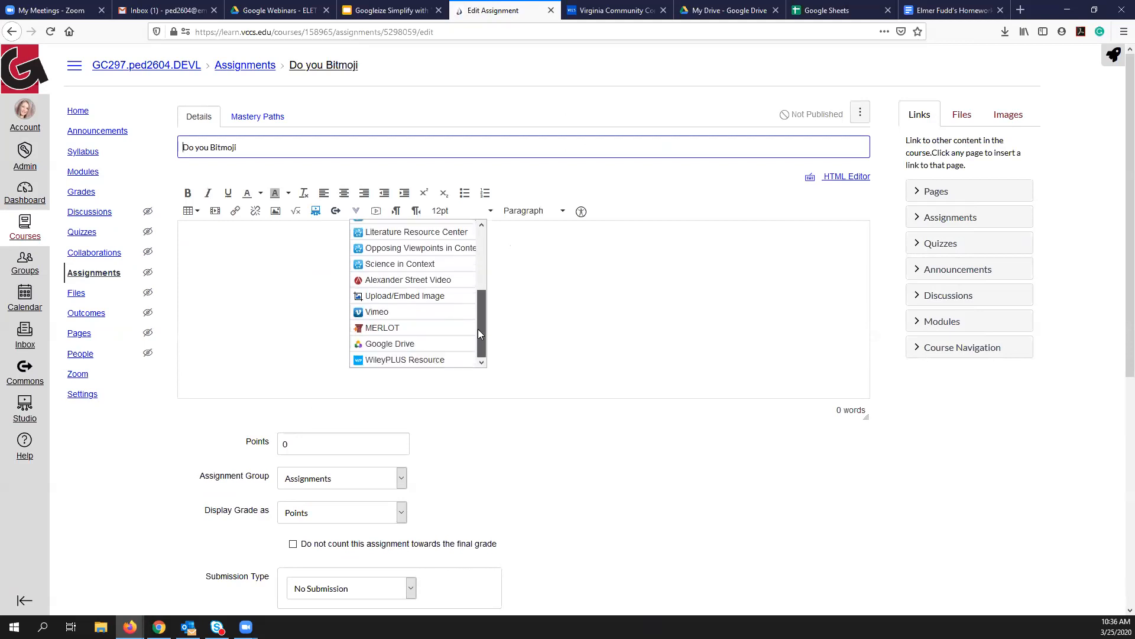
pyautogui.click(393, 344)
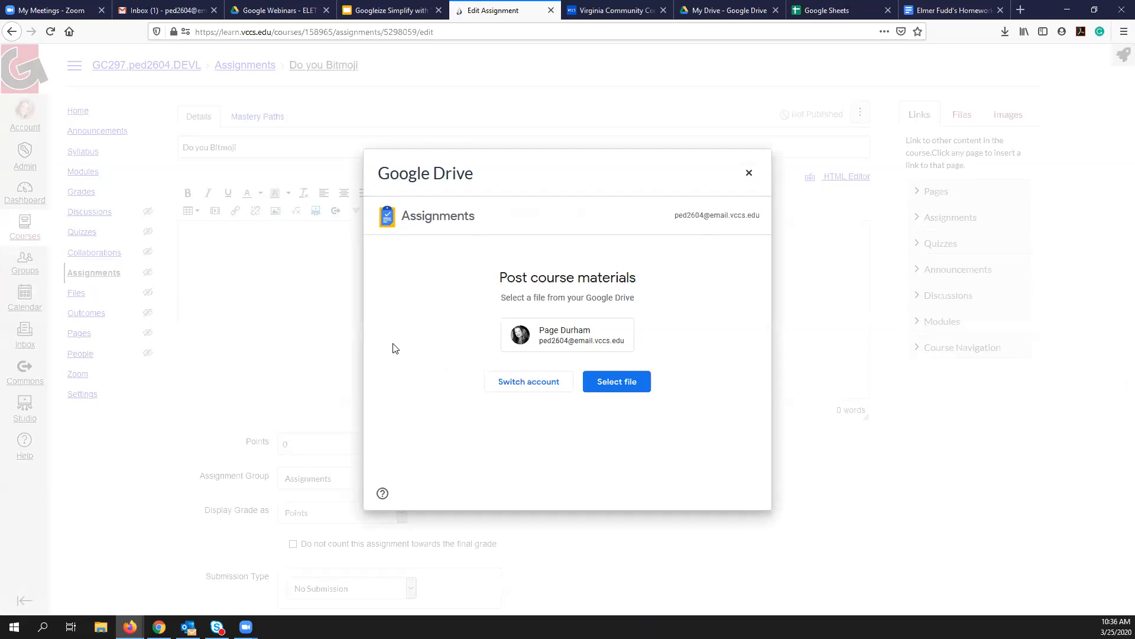
pyautogui.click(750, 175)
# Enter "Theses are the directions." as the assignment description and set its points to 50.
pyautogui.click(614, 274)
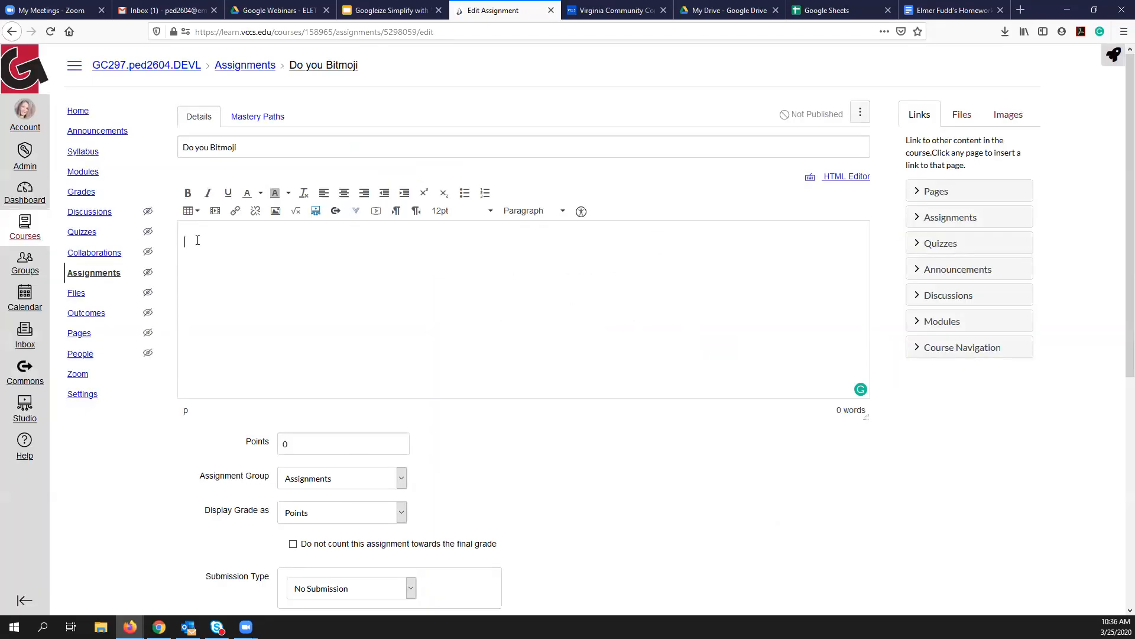
pyautogui.write('Theses are the directions.')
pyautogui.scroll(-3, 431, 258)
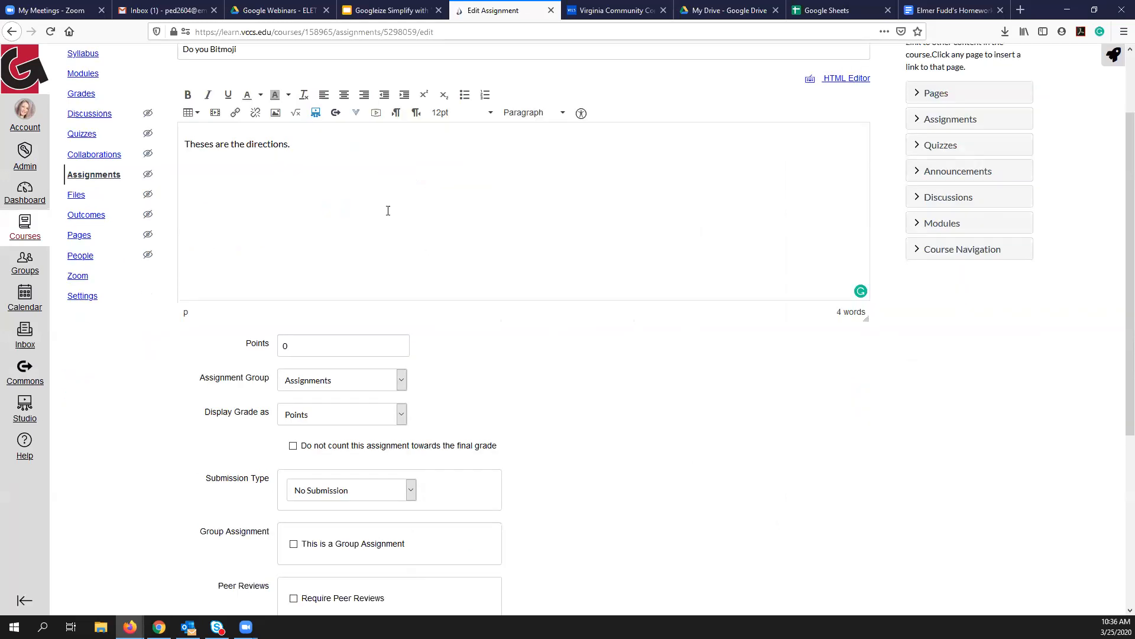
pyautogui.click(331, 322)
pyautogui.write('50')
# Set the assignment's submission type to External Tool and choose Google Docs Cloud Assignment as the tool.
pyautogui.scroll(-4, 488, 334)
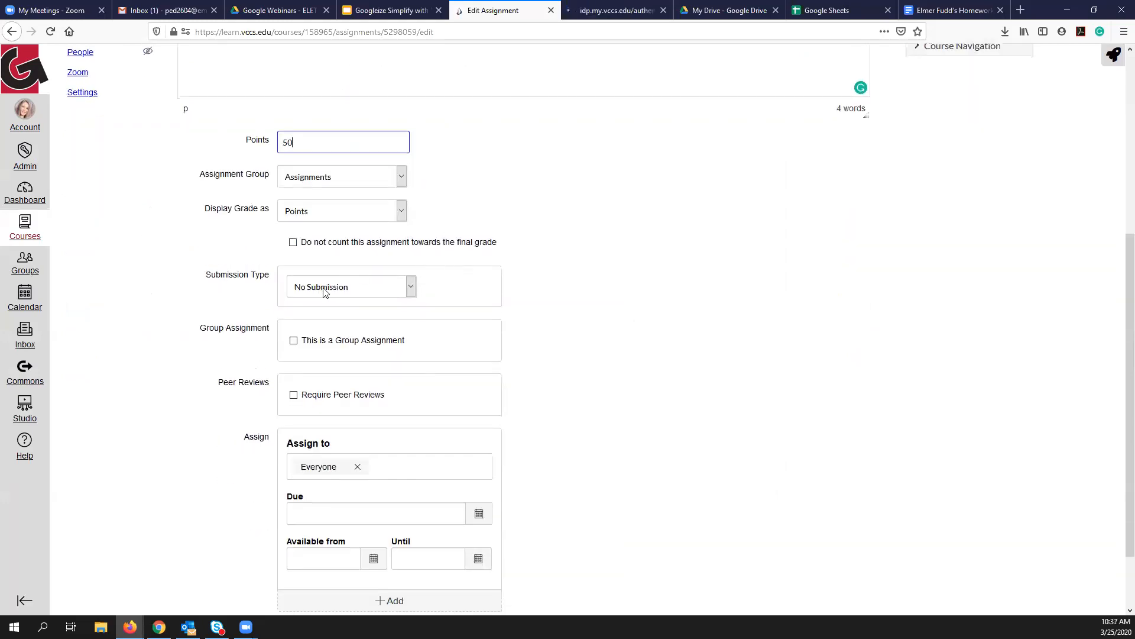
pyautogui.click(409, 290)
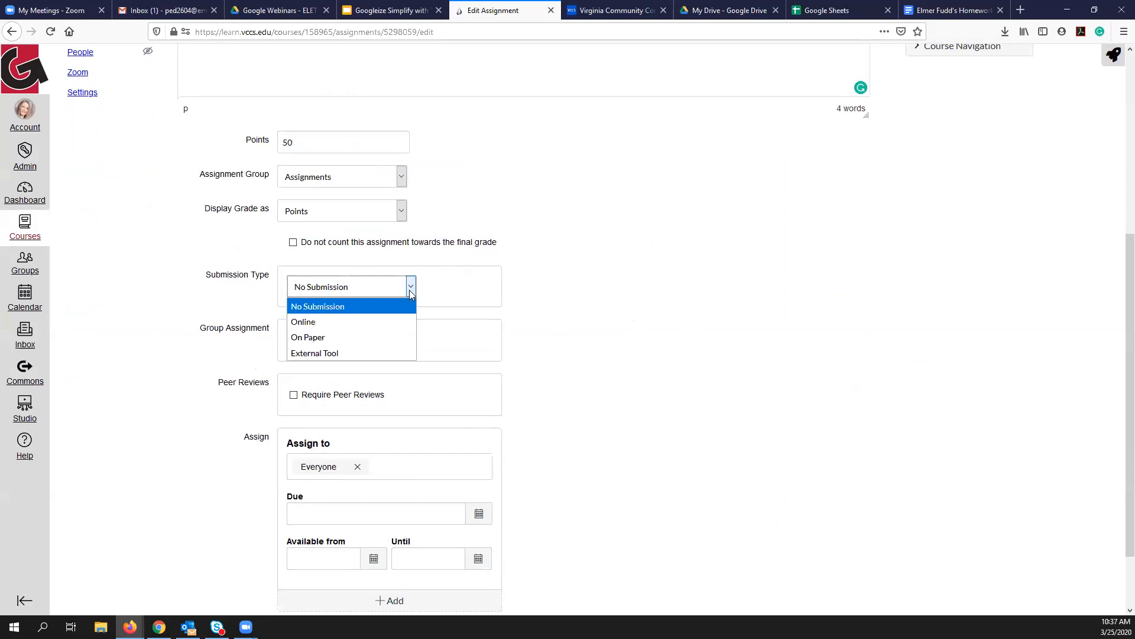
pyautogui.click(320, 353)
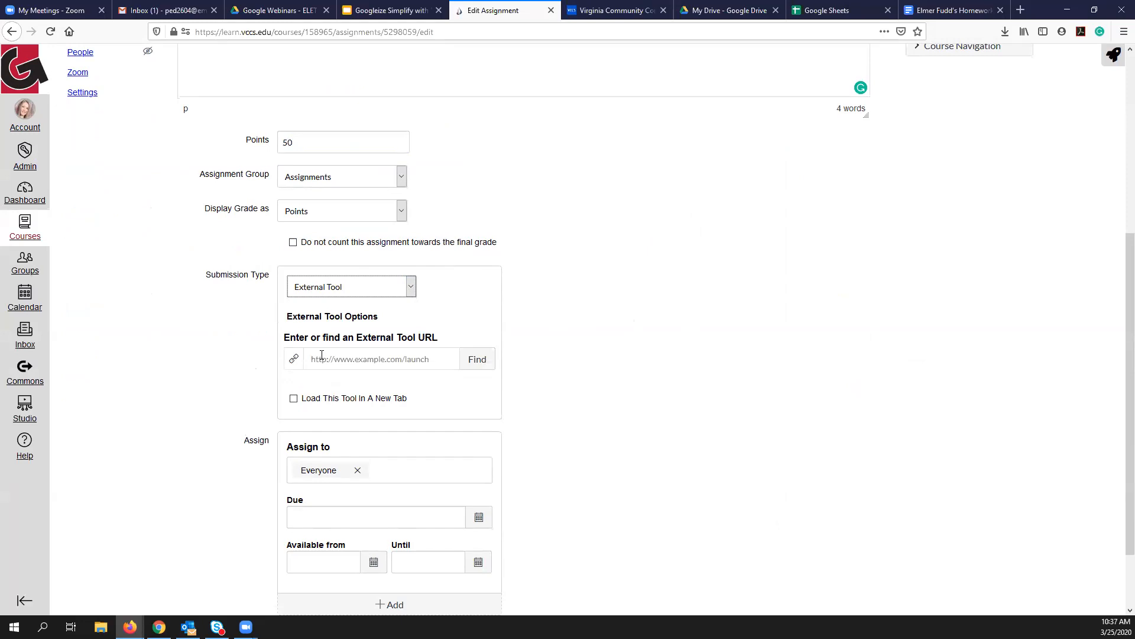
pyautogui.click(474, 367)
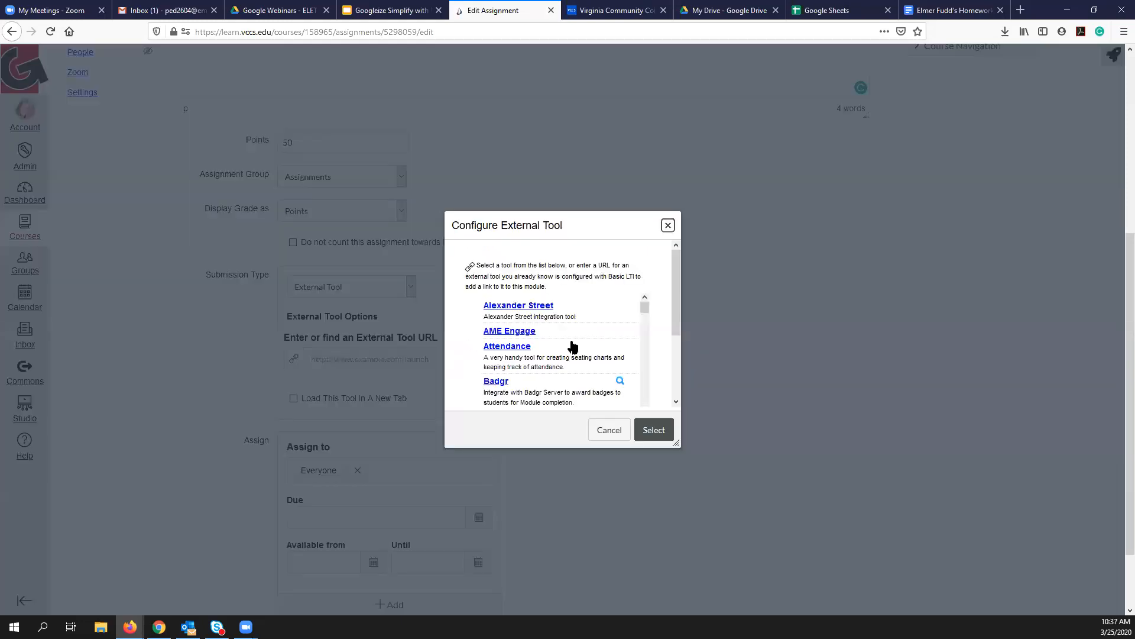
pyautogui.scroll(-10, 592, 341)
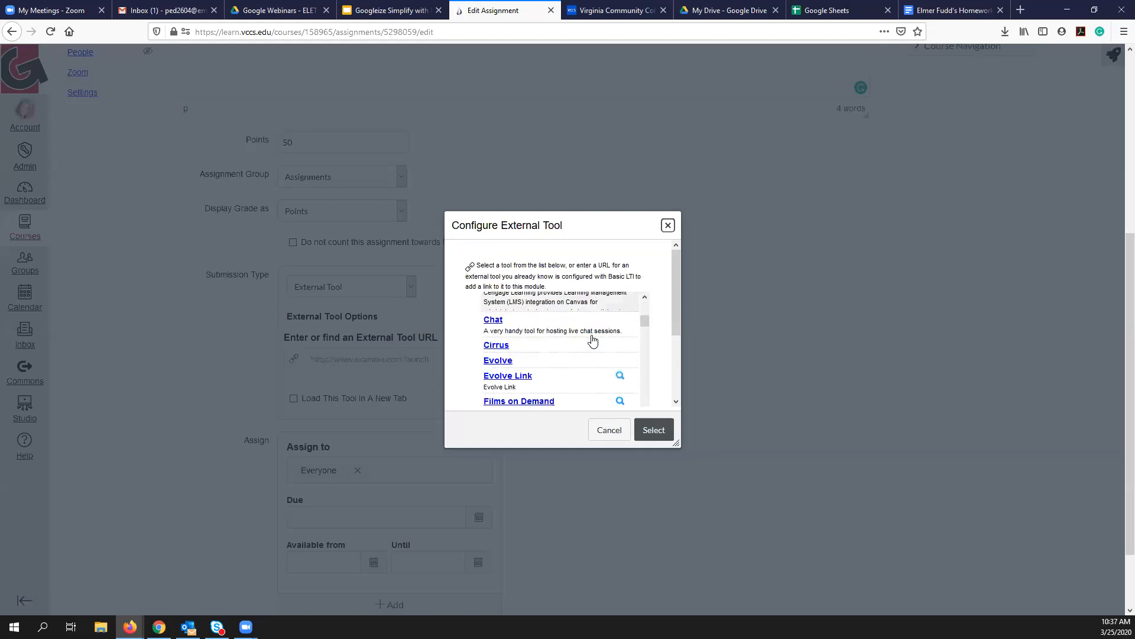
pyautogui.scroll(-2, 589, 340)
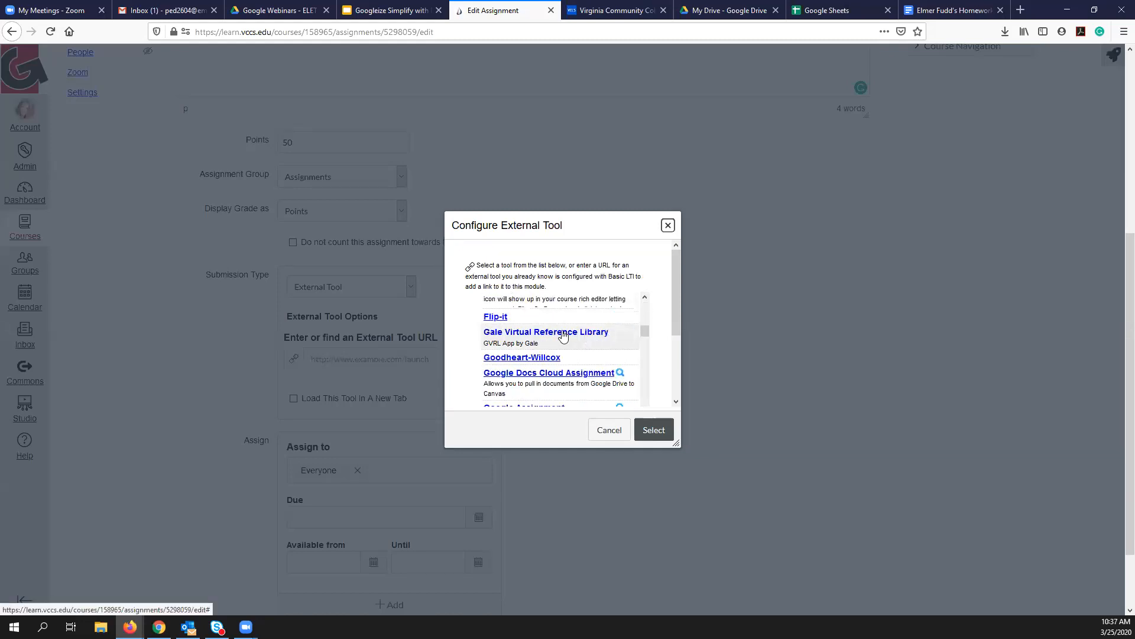
pyautogui.scroll(-2, 561, 334)
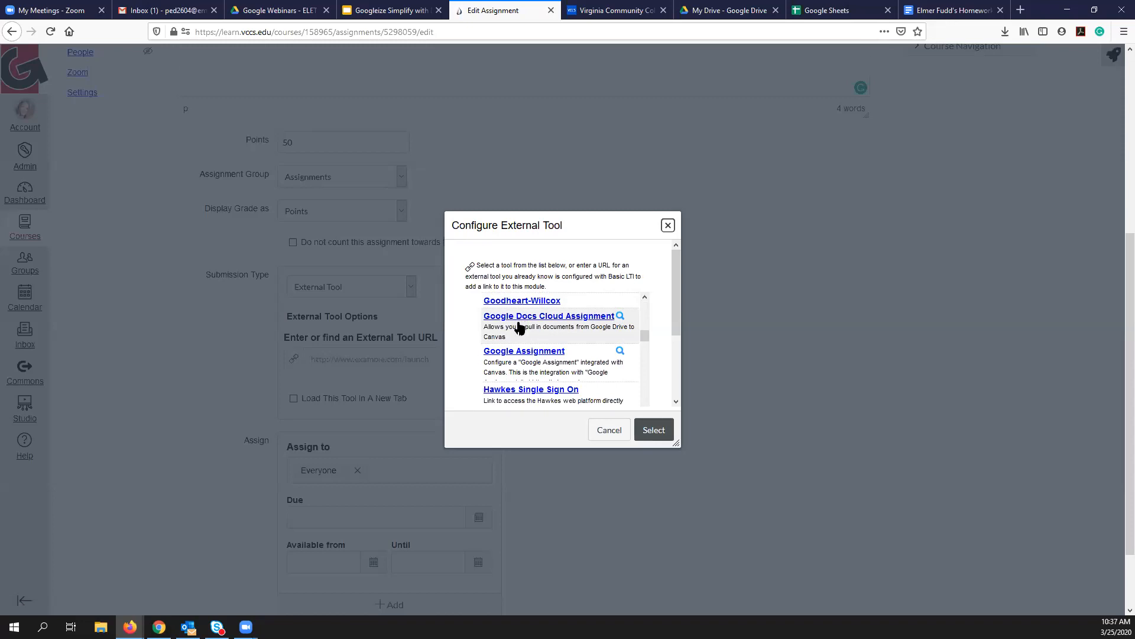
pyautogui.click(544, 322)
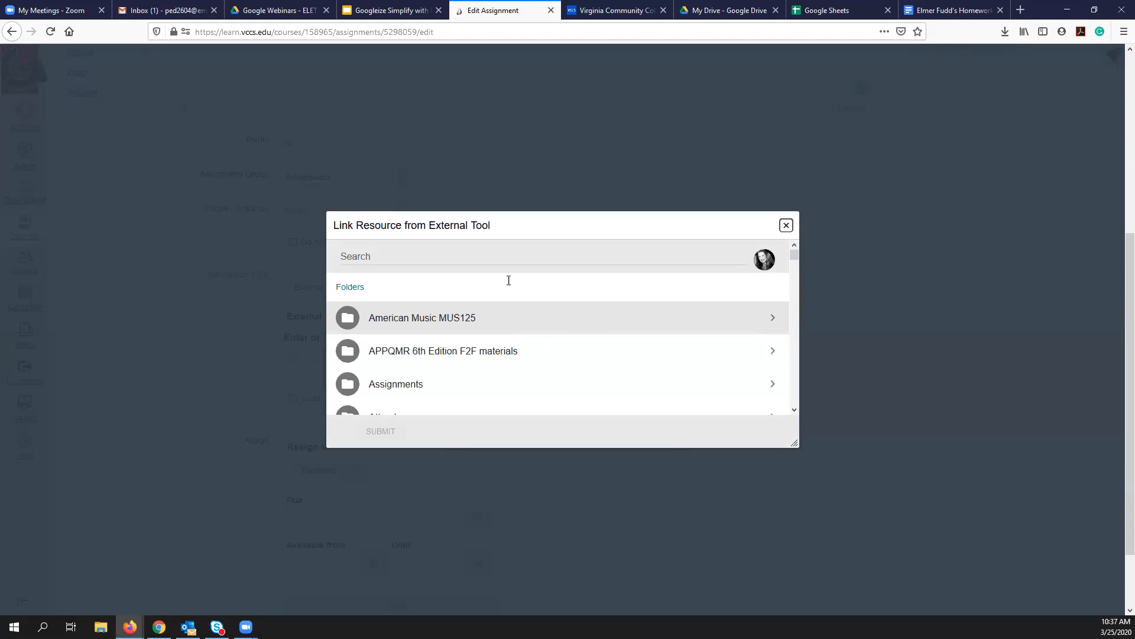
# Link the "APPQMR F2F workshops" document from Google Drive as the cloud assignment's resource.
pyautogui.scroll(-2, 548, 317)
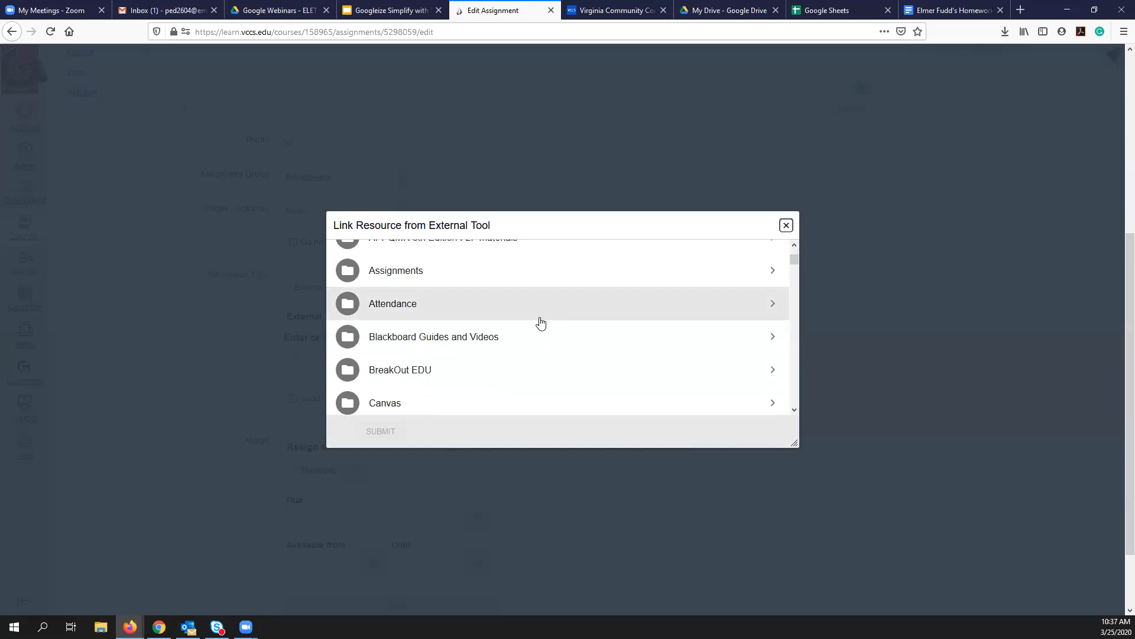
pyautogui.scroll(-5, 538, 322)
pyautogui.scroll(-10, 533, 327)
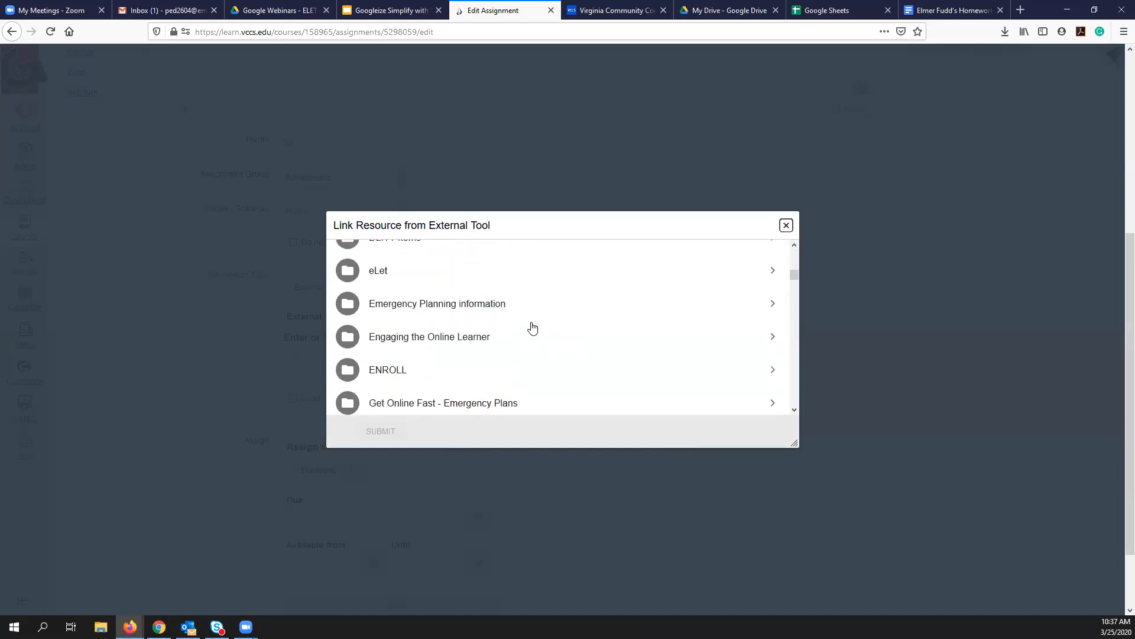
pyautogui.scroll(-12, 533, 327)
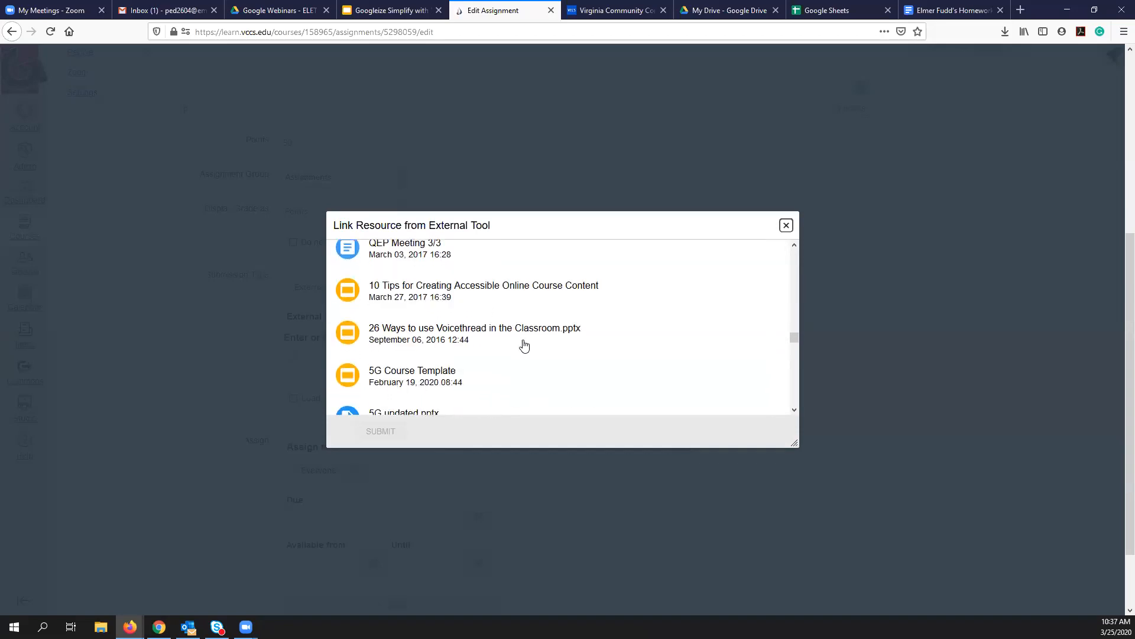
pyautogui.scroll(-2, 524, 346)
pyautogui.scroll(-2, 524, 346)
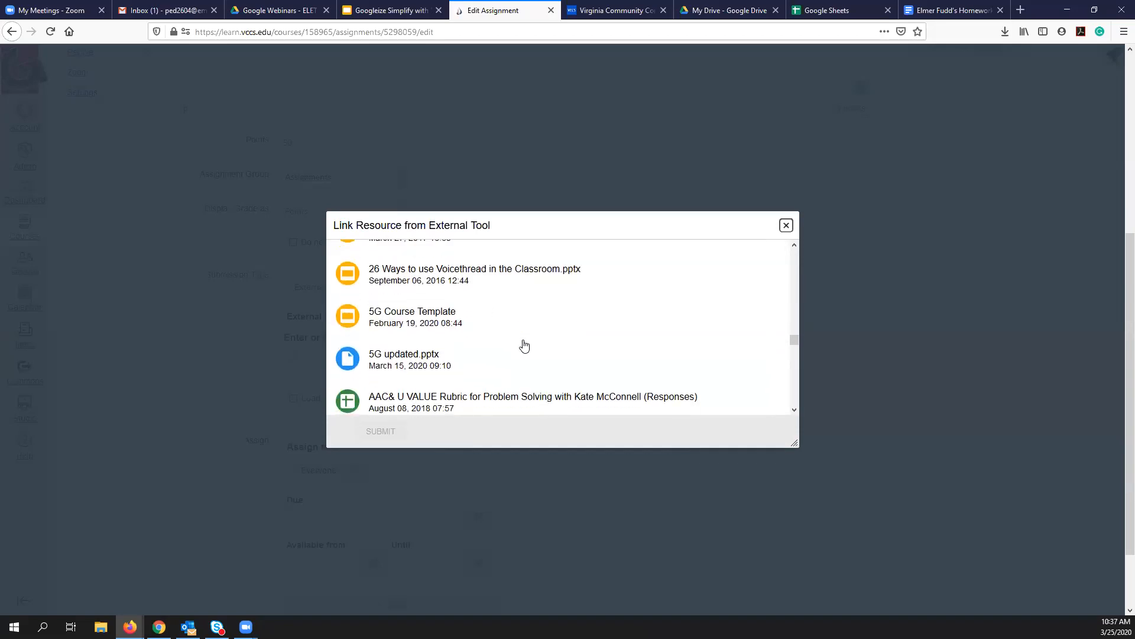
pyautogui.scroll(-2, 509, 335)
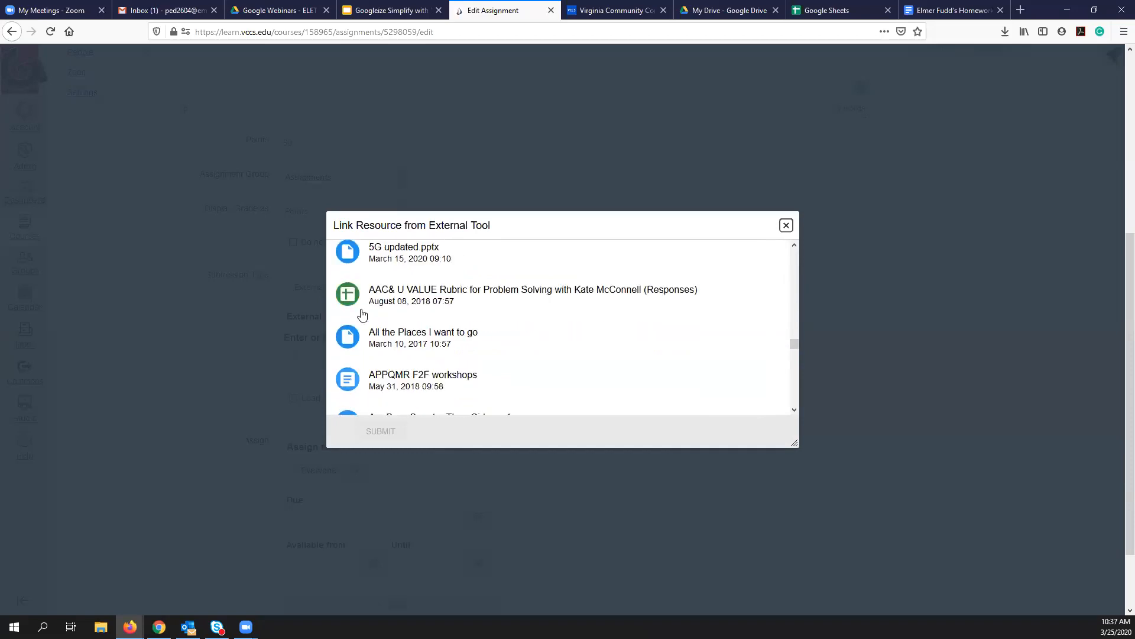
pyautogui.scroll(-4, 530, 329)
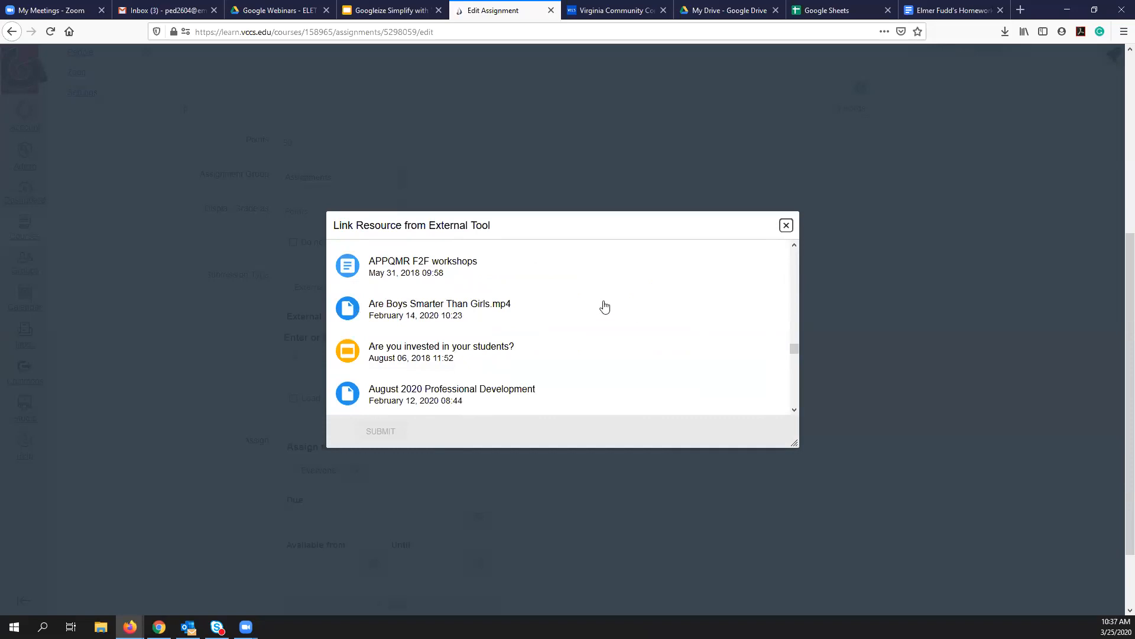
pyautogui.click(362, 270)
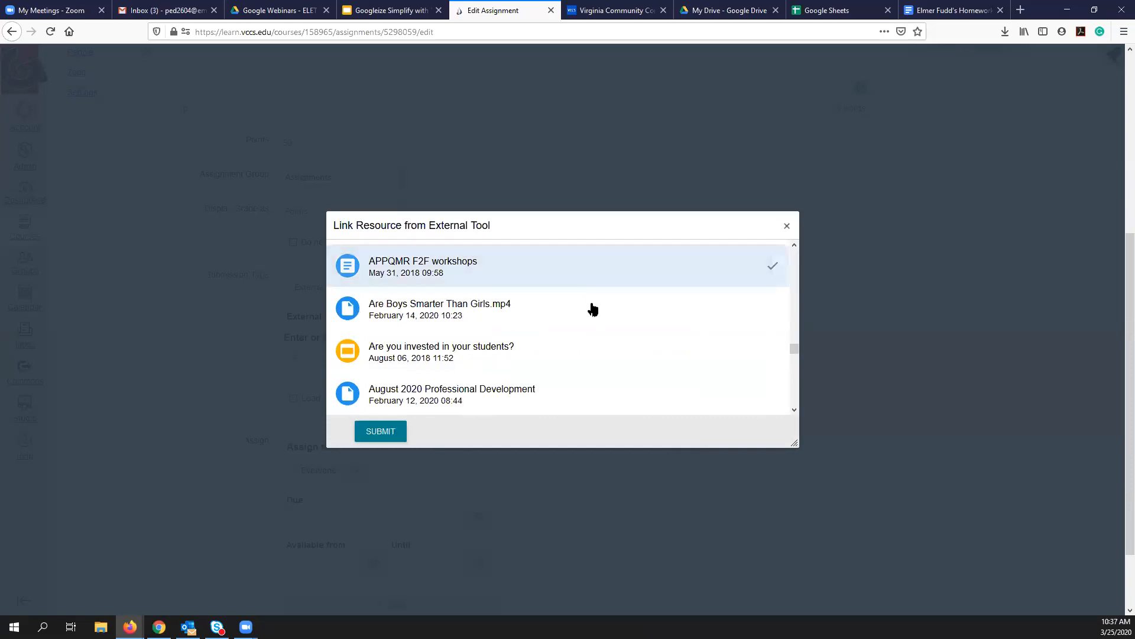
pyautogui.click(380, 431)
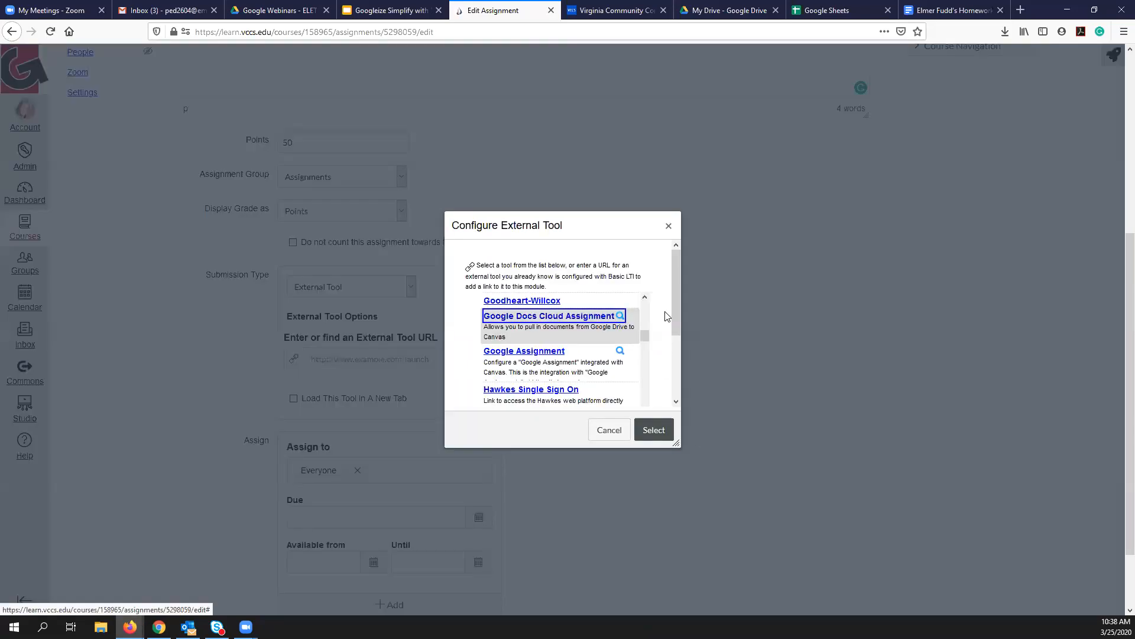
# Confirm the external tool configuration, then save and publish the assignment.
pyautogui.moveTo(676, 315); pyautogui.dragTo(676, 376)
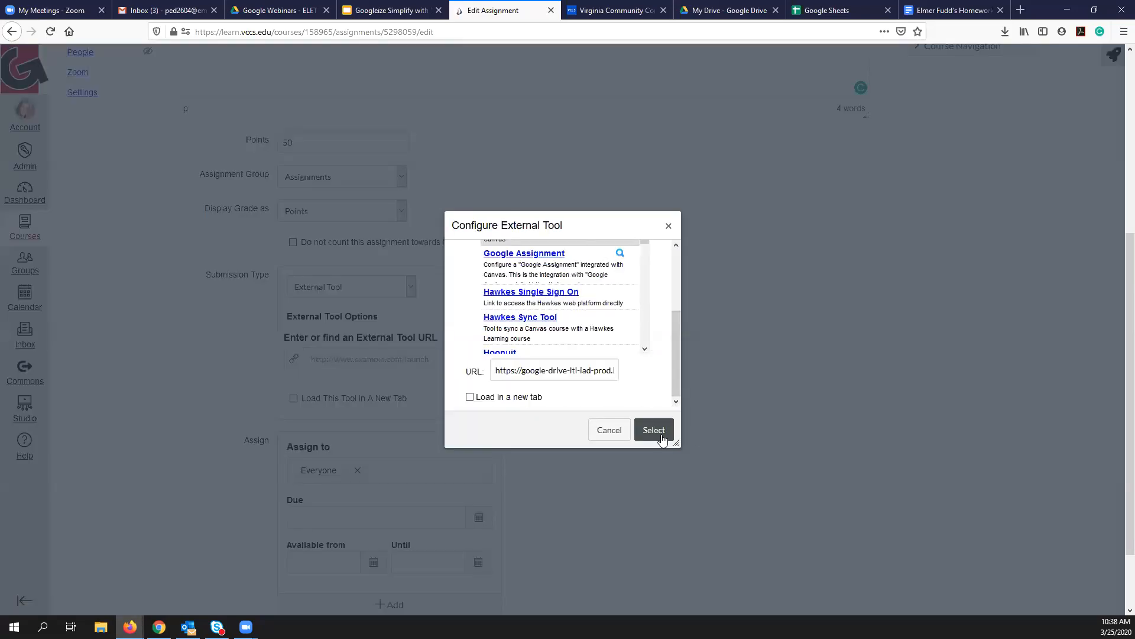
pyautogui.click(654, 430)
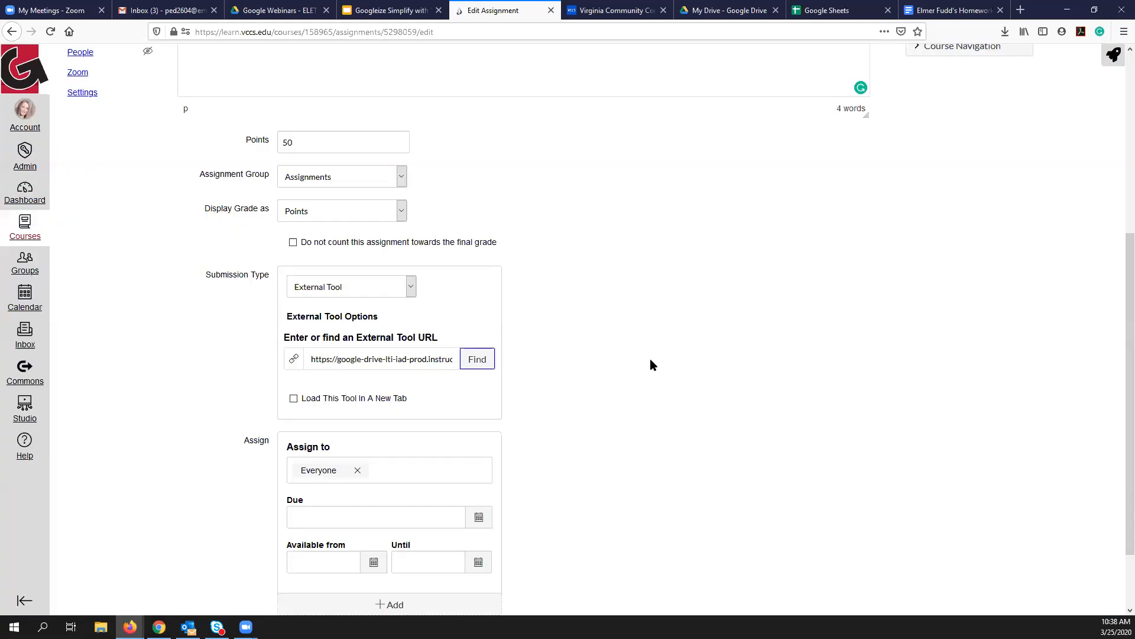
pyautogui.scroll(-3, 651, 364)
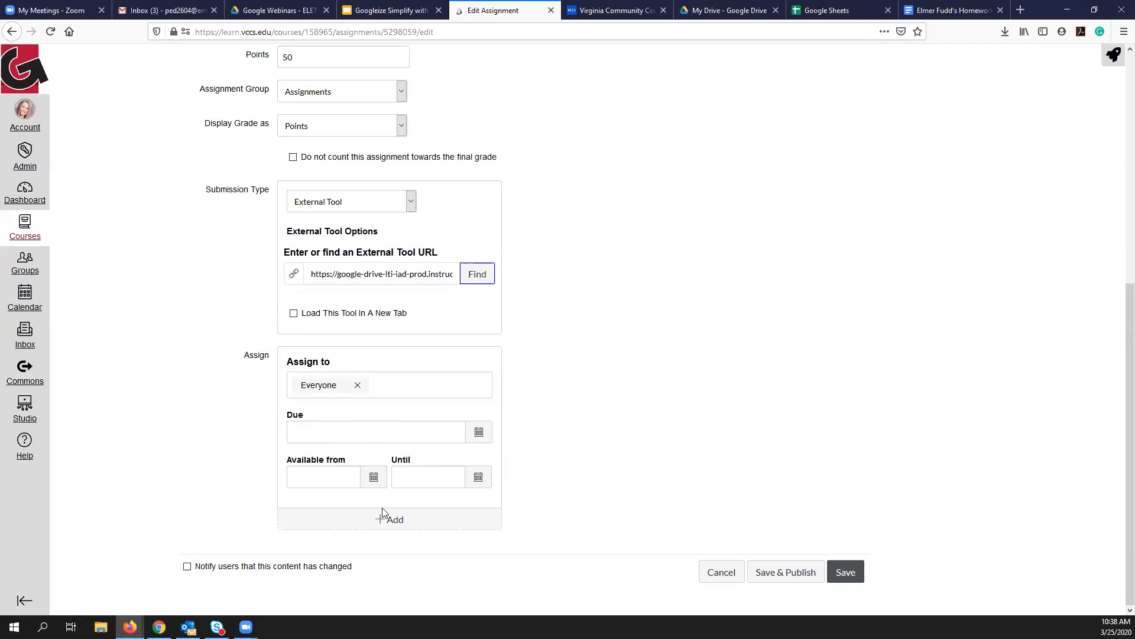
pyautogui.click(787, 573)
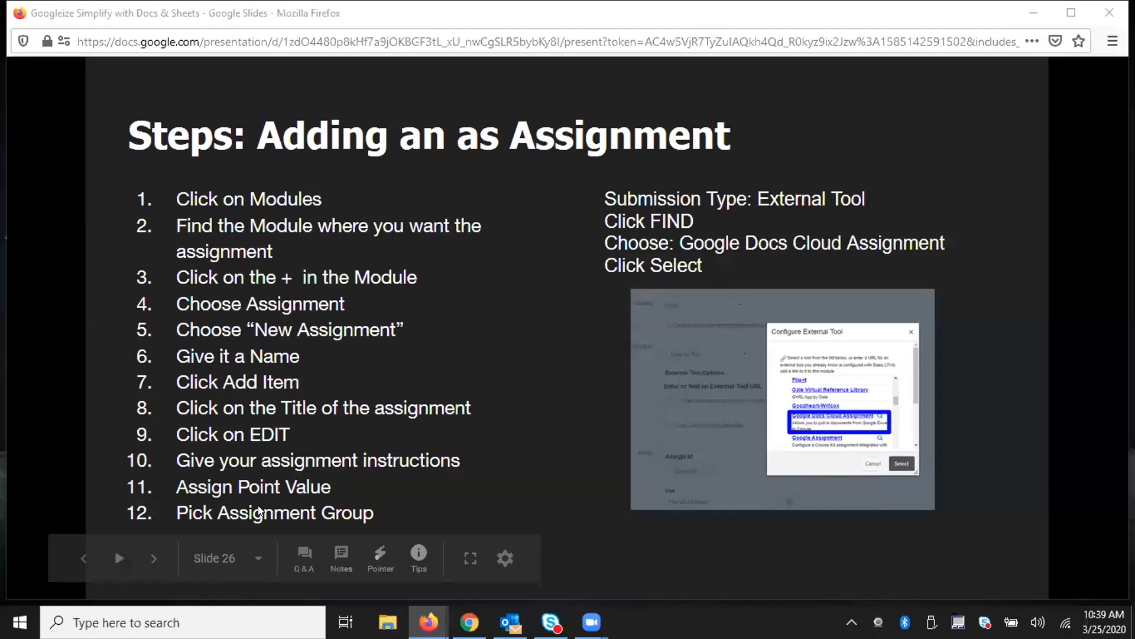
# Review the presentation slides on adding assignments, the Cloud Assignment Tool and Google Cloud grading, up to "Embed in Canvas".
pyautogui.click(74, 558)
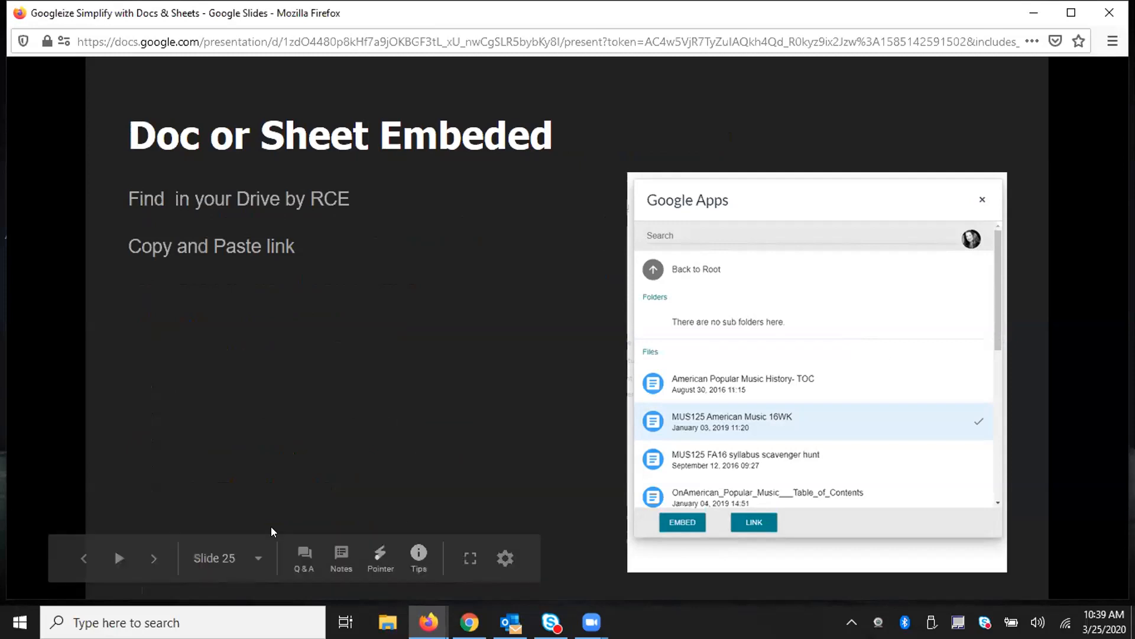
pyautogui.click(154, 559)
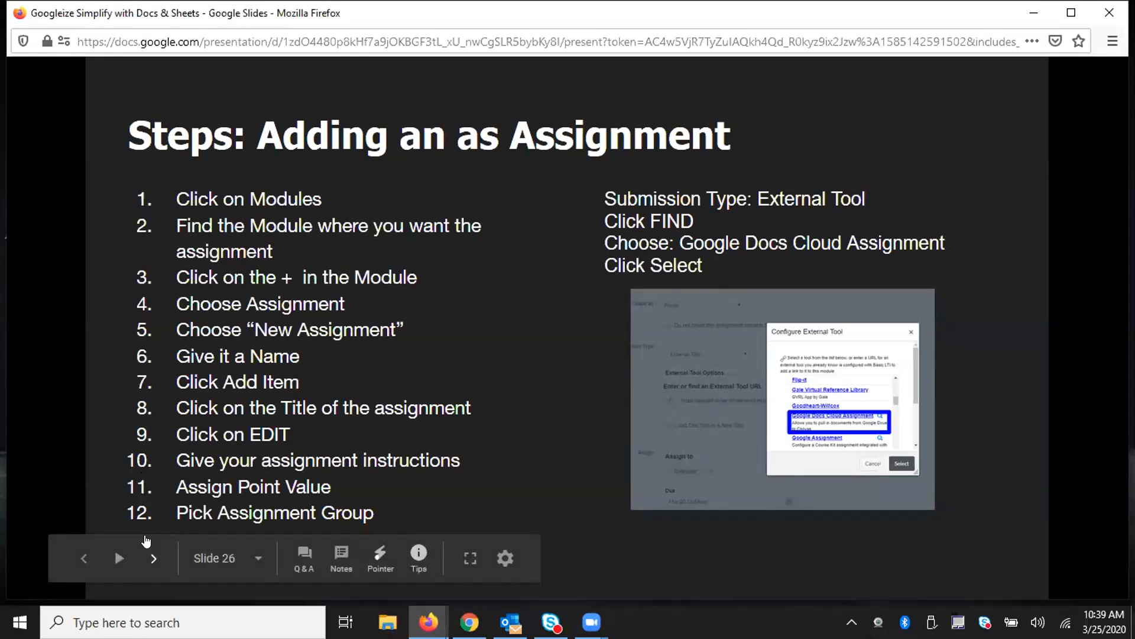
pyautogui.click(154, 558)
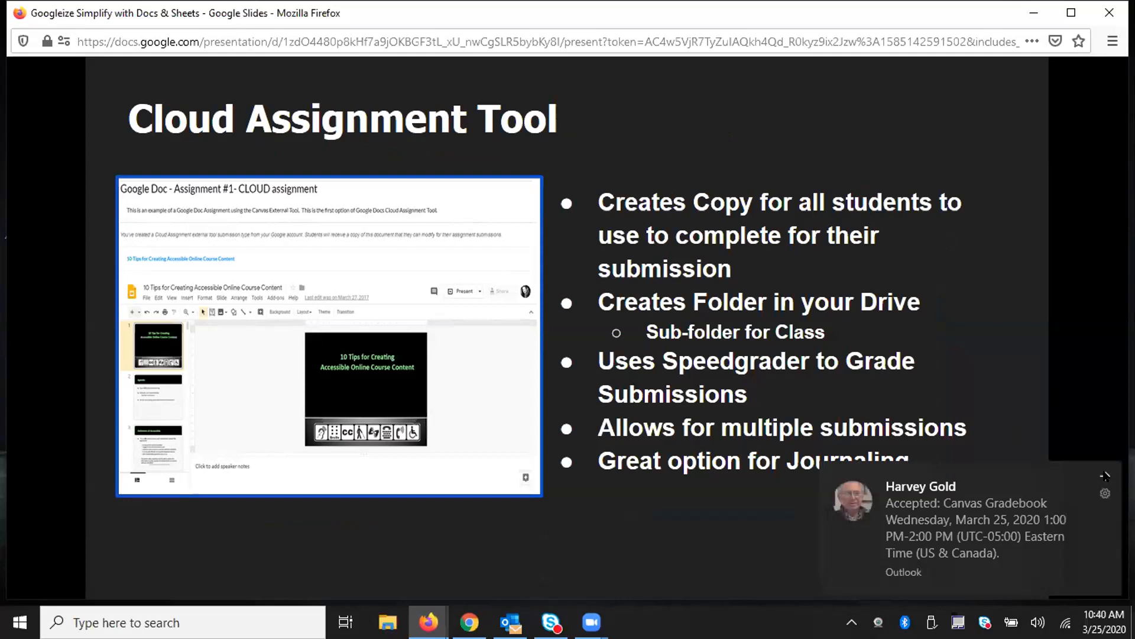
pyautogui.click(1105, 476)
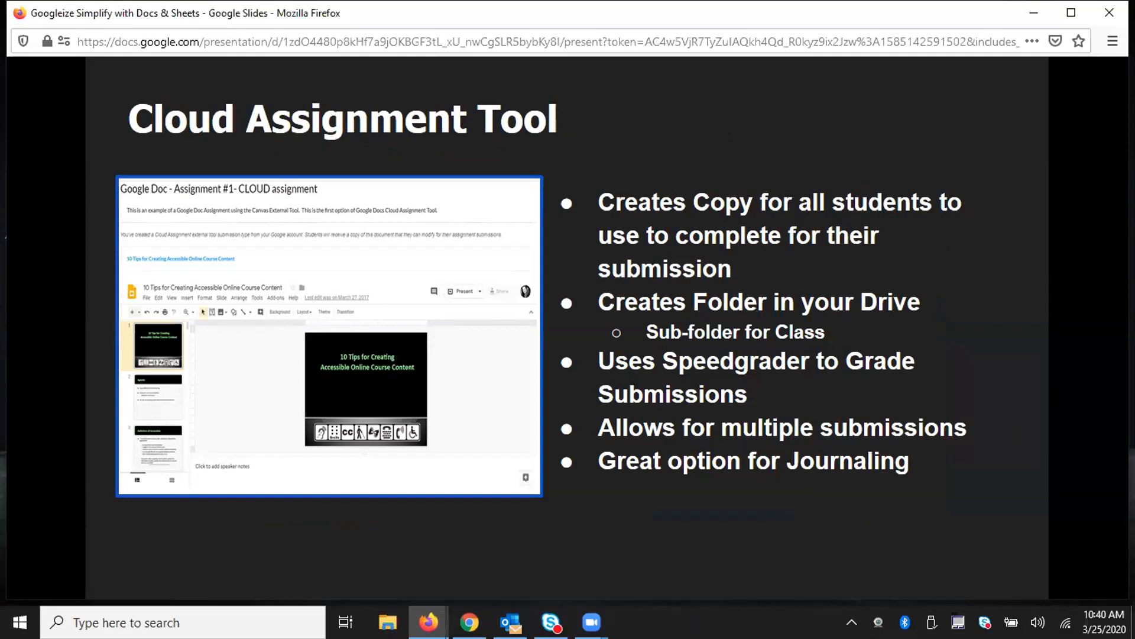
pyautogui.moveTo(393, 570)
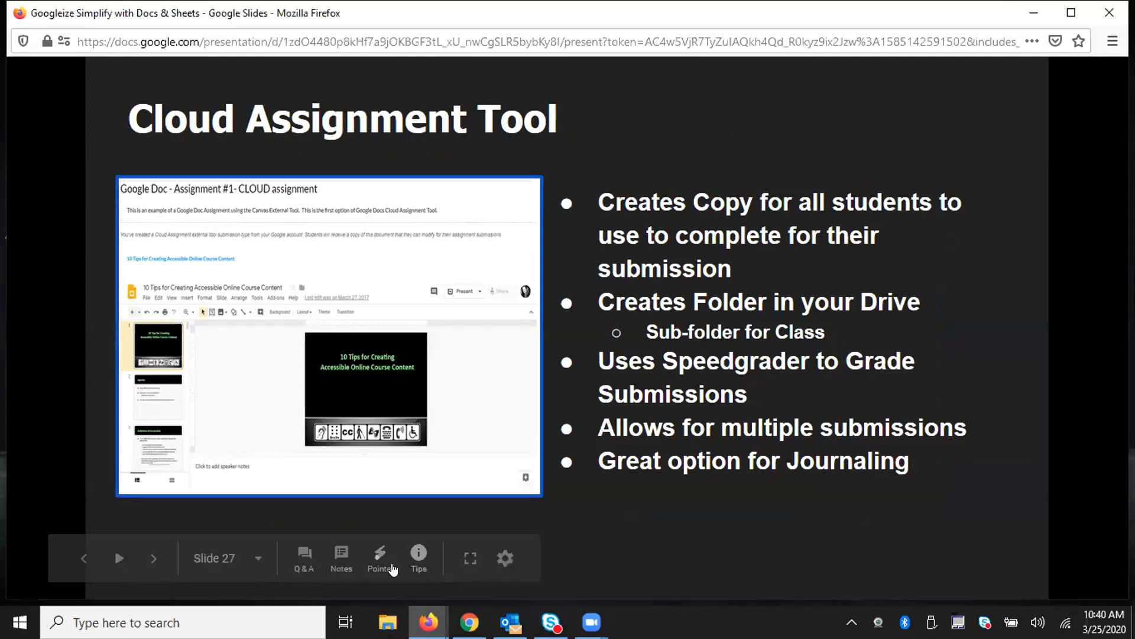
pyautogui.click(153, 559)
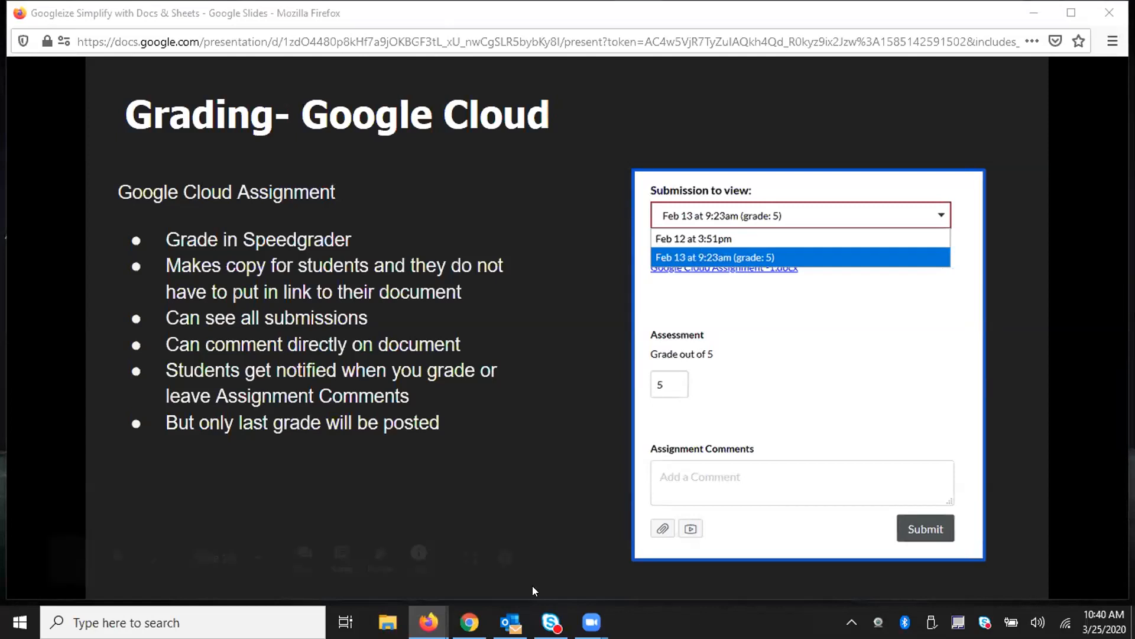
pyautogui.click(154, 557)
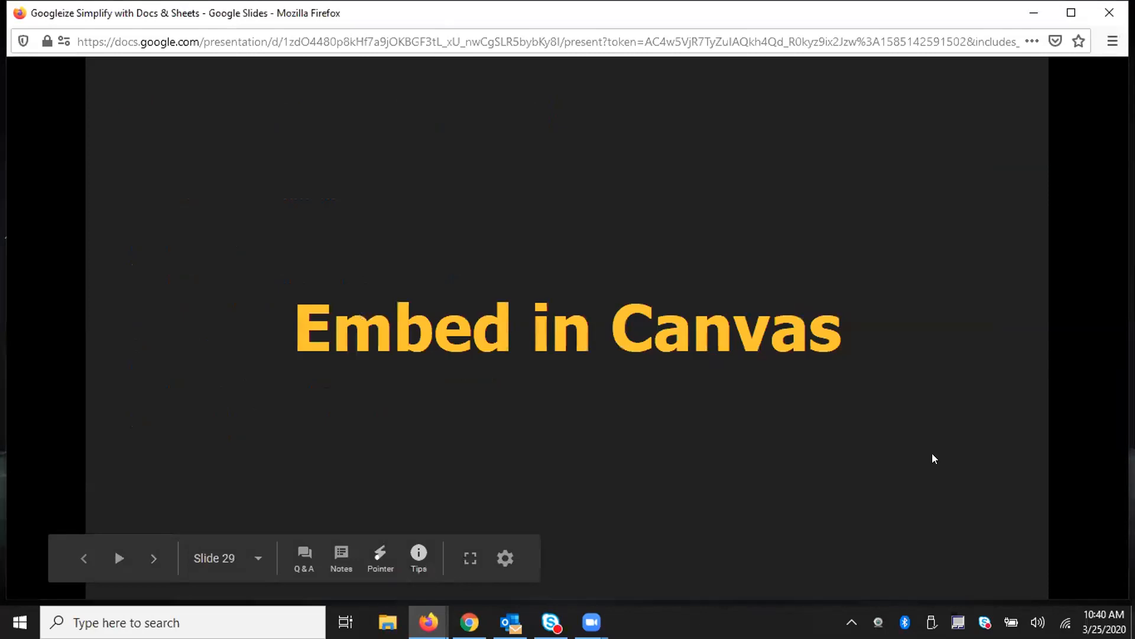
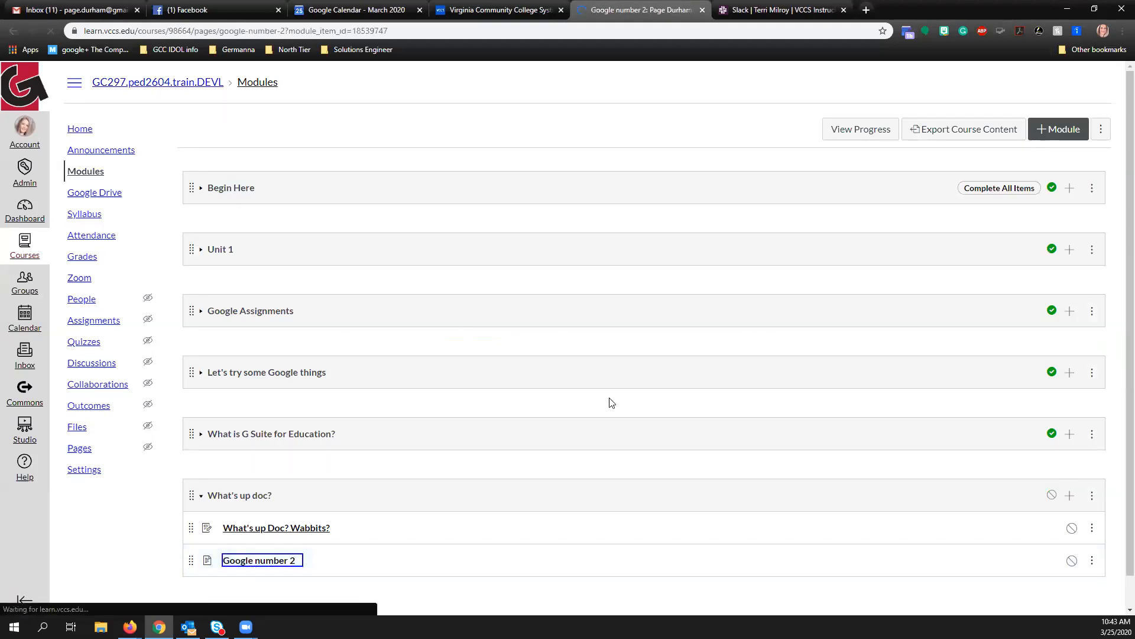
# Open the "Google number 2" page for editing and launch the Google Apps tool from its editor.
pyautogui.click(780, 129)
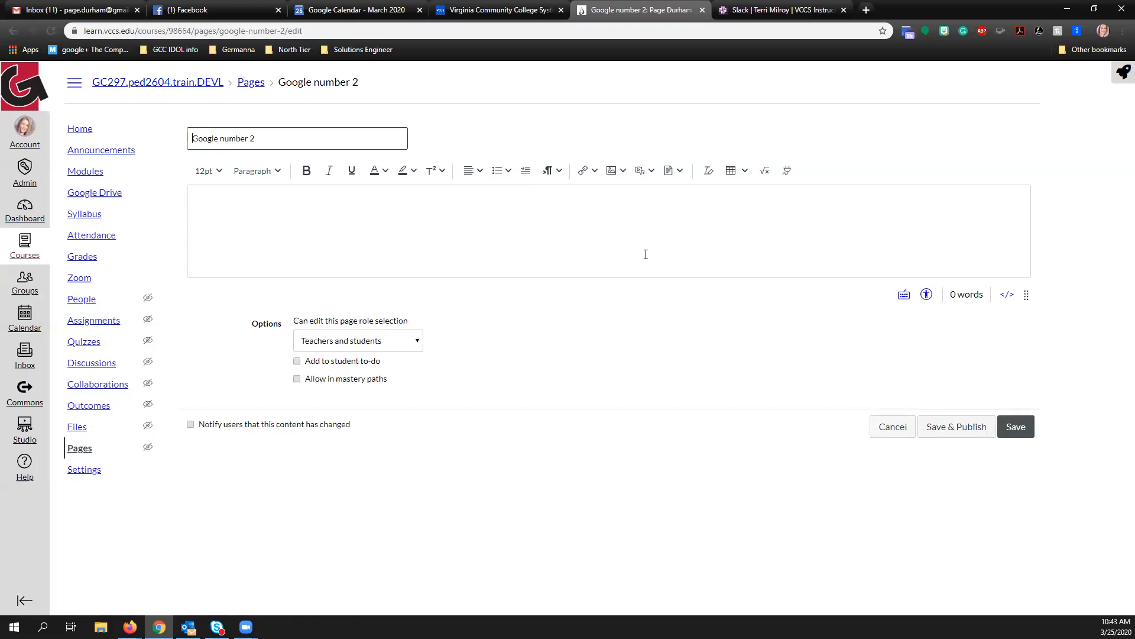
pyautogui.click(787, 172)
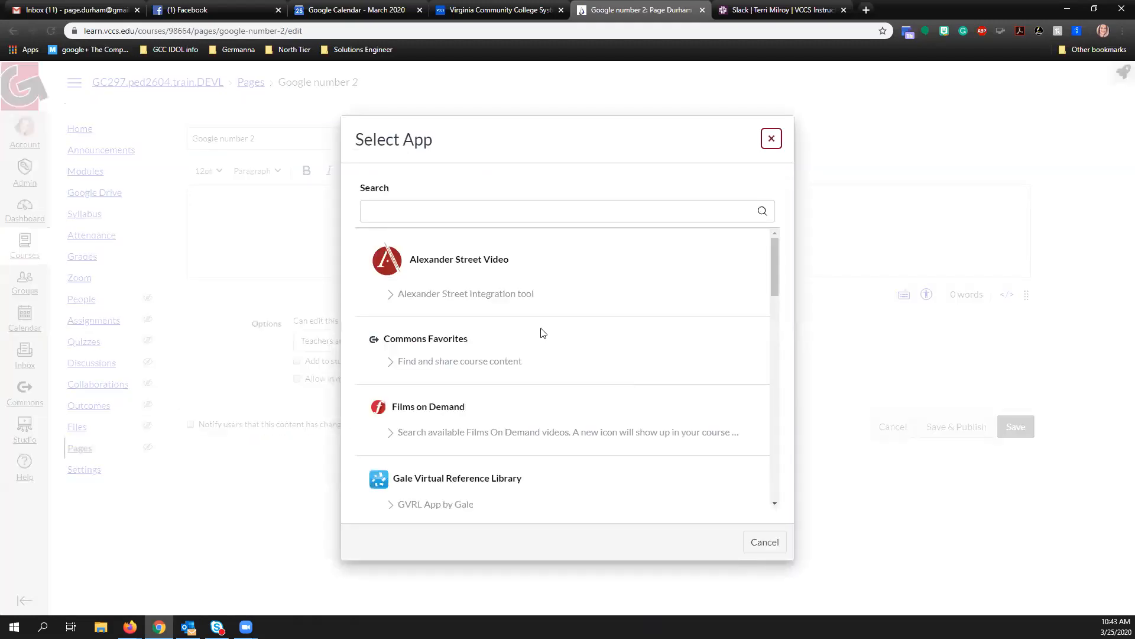
pyautogui.scroll(-4, 526, 301)
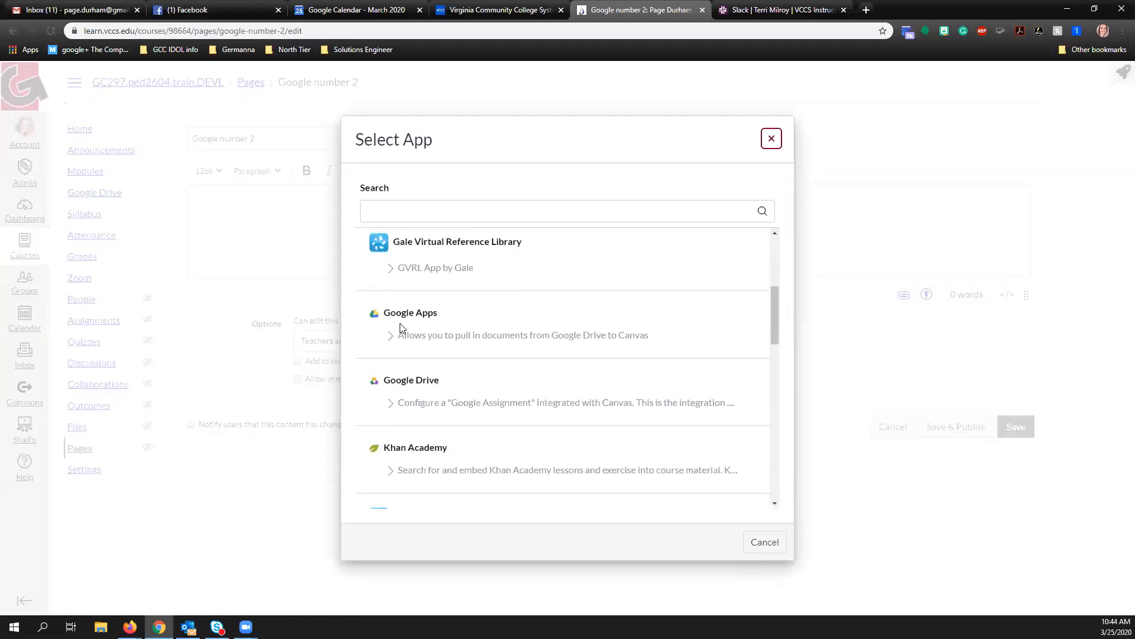
pyautogui.click(411, 313)
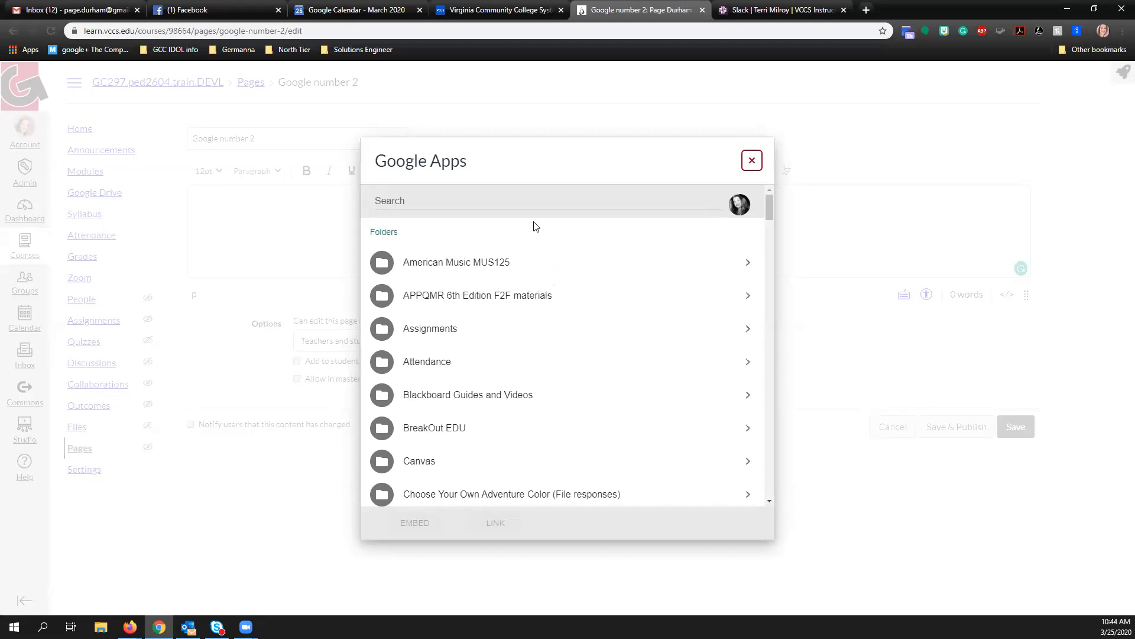
# Search the Drive files for "elmer" and embed the "Elmer Fudd's Homework" document in the page.
pyautogui.click(468, 195)
pyautogui.write('elmer')
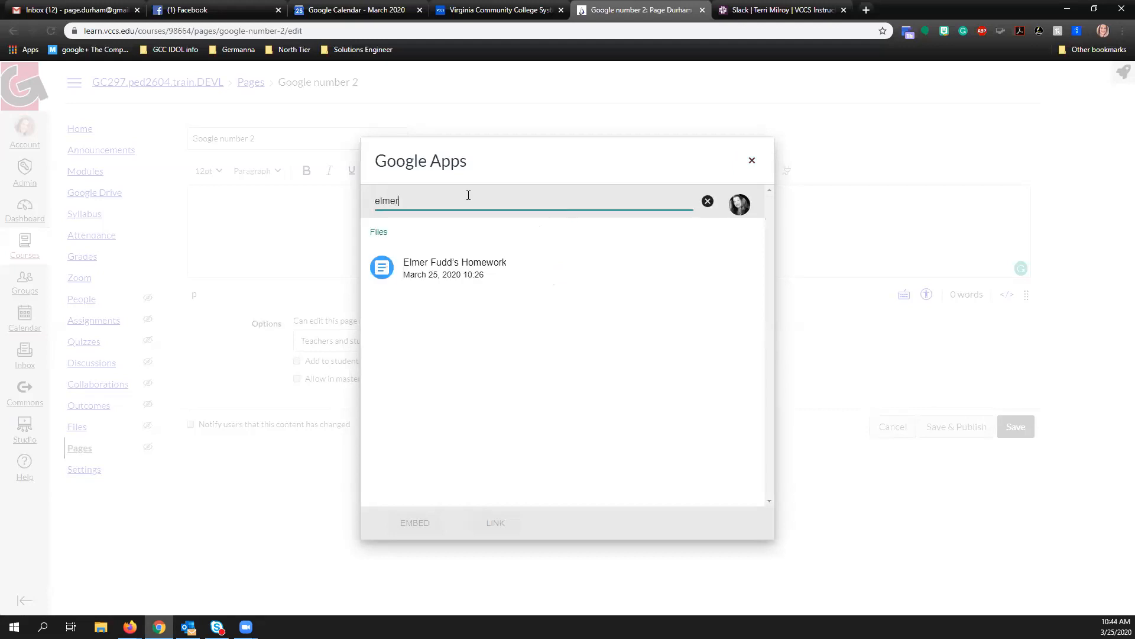
pyautogui.click(447, 271)
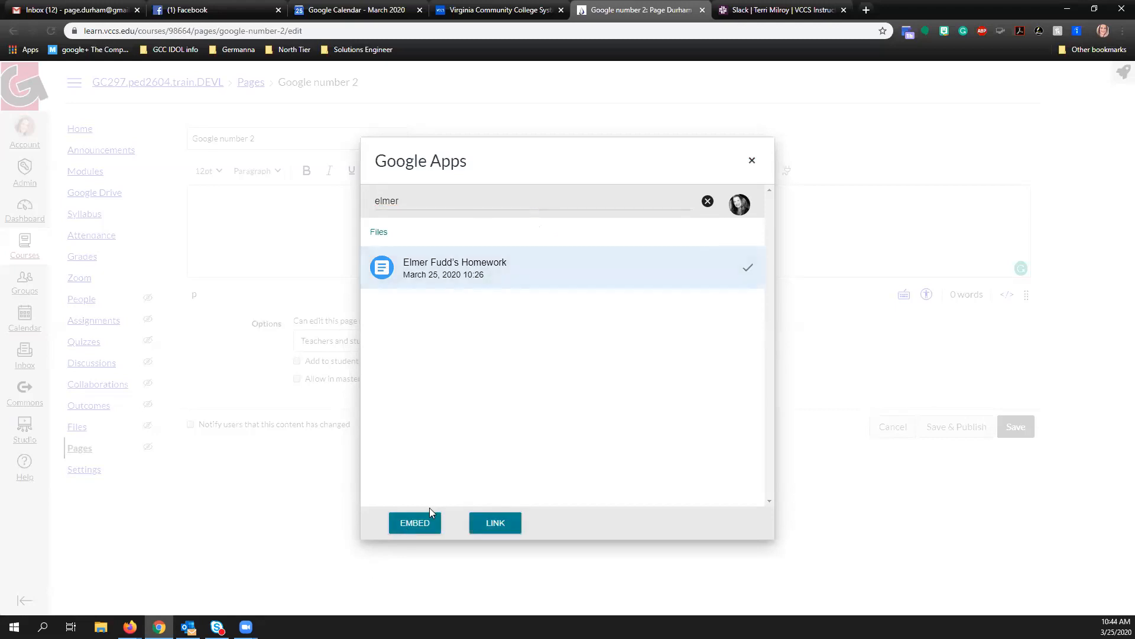
pyautogui.click(410, 529)
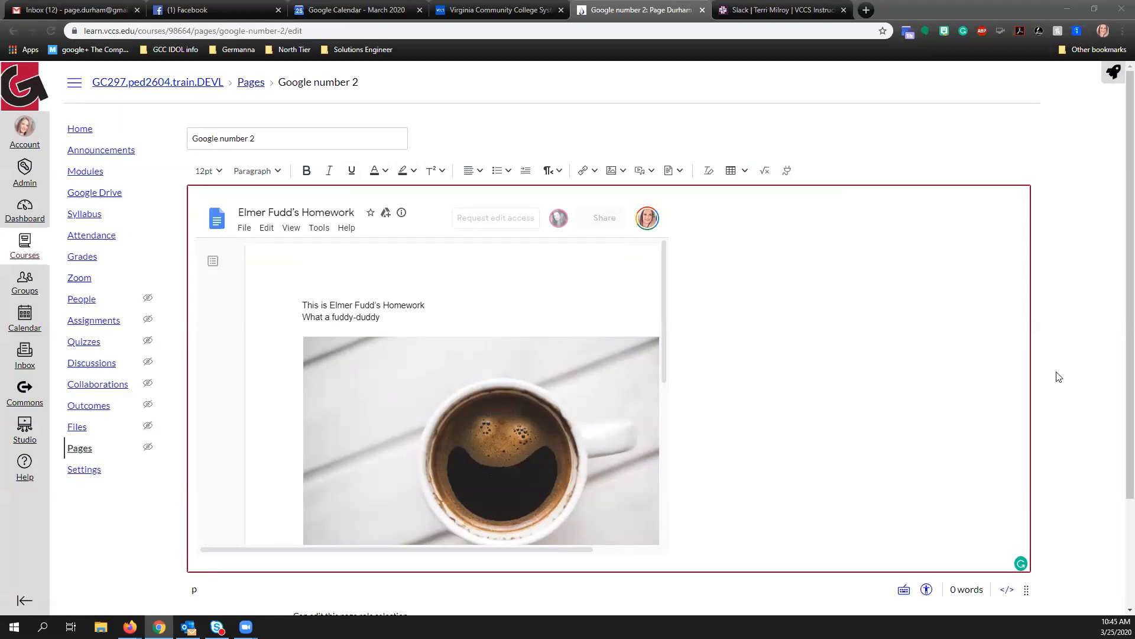
# Save and publish the "Google number 2" page, and return to the course modules.
pyautogui.scroll(-3, 1059, 377)
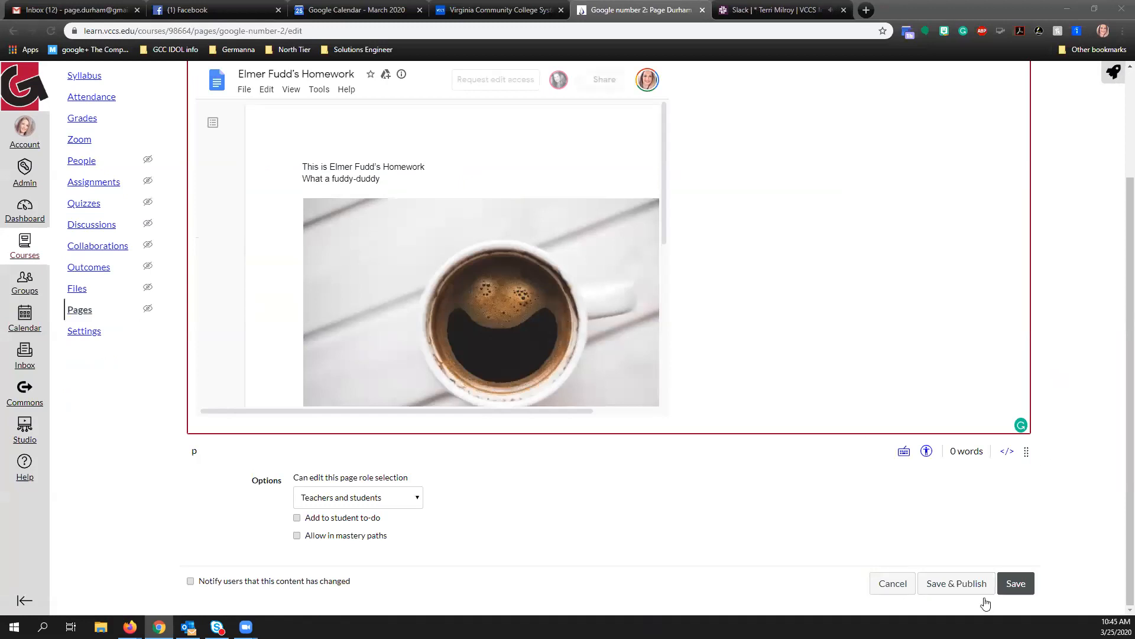
pyautogui.click(958, 583)
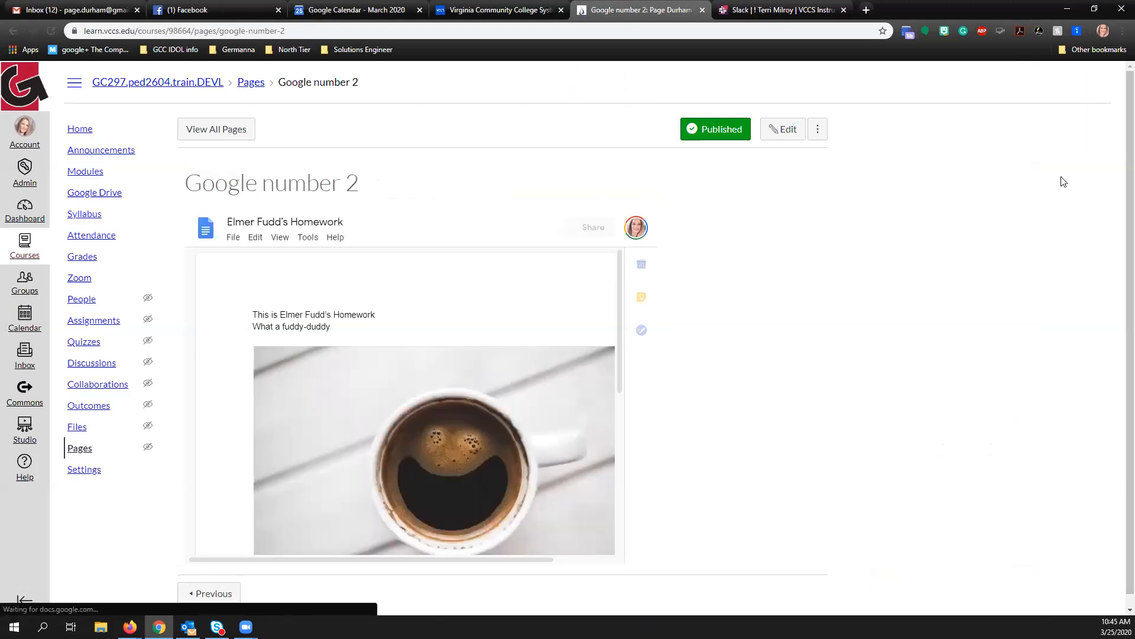
pyautogui.click(77, 172)
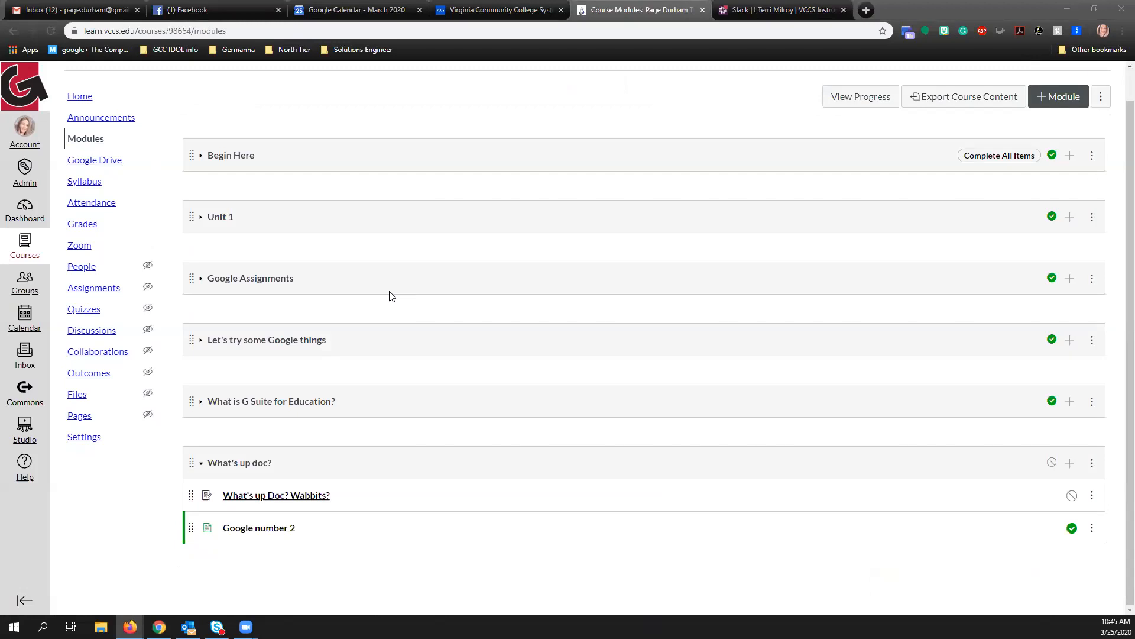
# Add a new assignment named "cloud assignment with Google" to the "What's up doc?" module and open it for editing.
pyautogui.click(1072, 464)
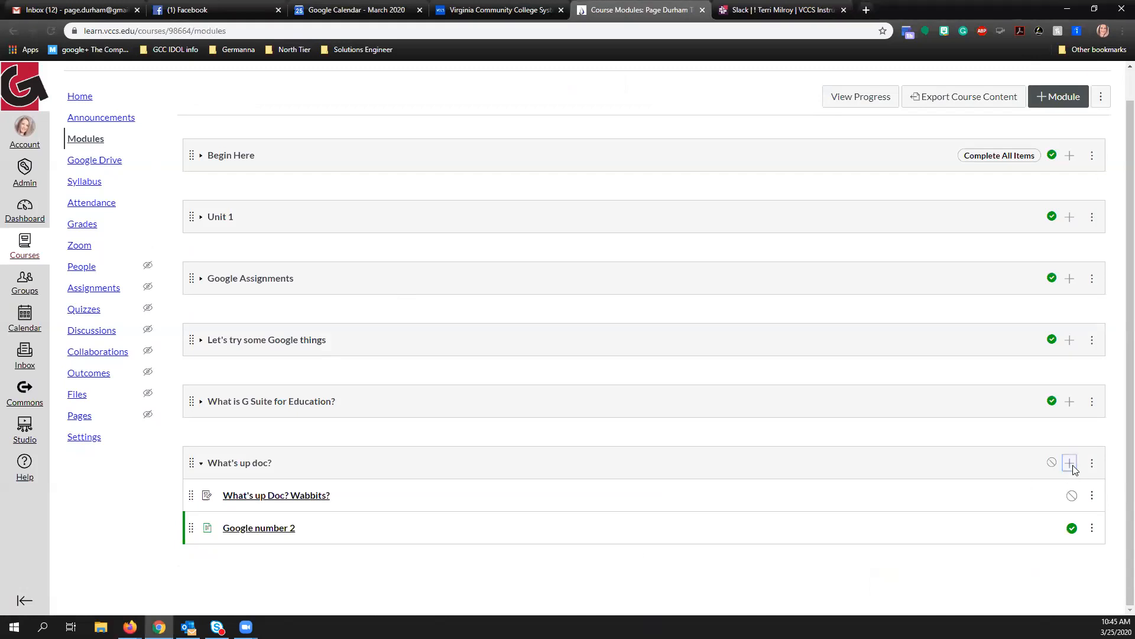
pyautogui.click(414, 281)
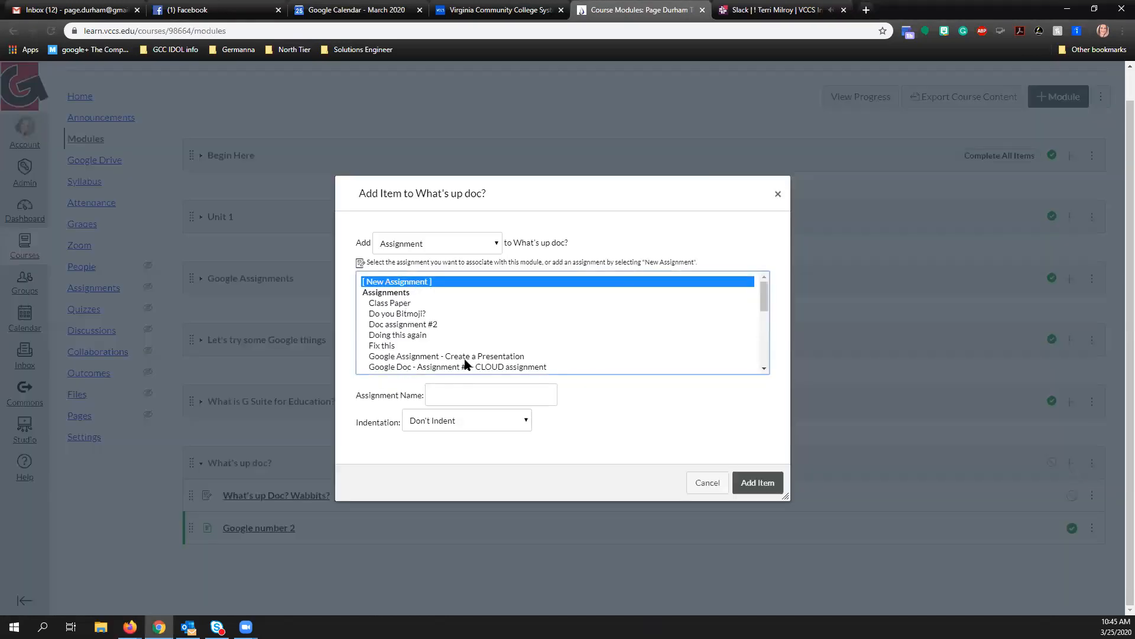
pyautogui.click(457, 393)
pyautogui.write('cloud assignment with Google')
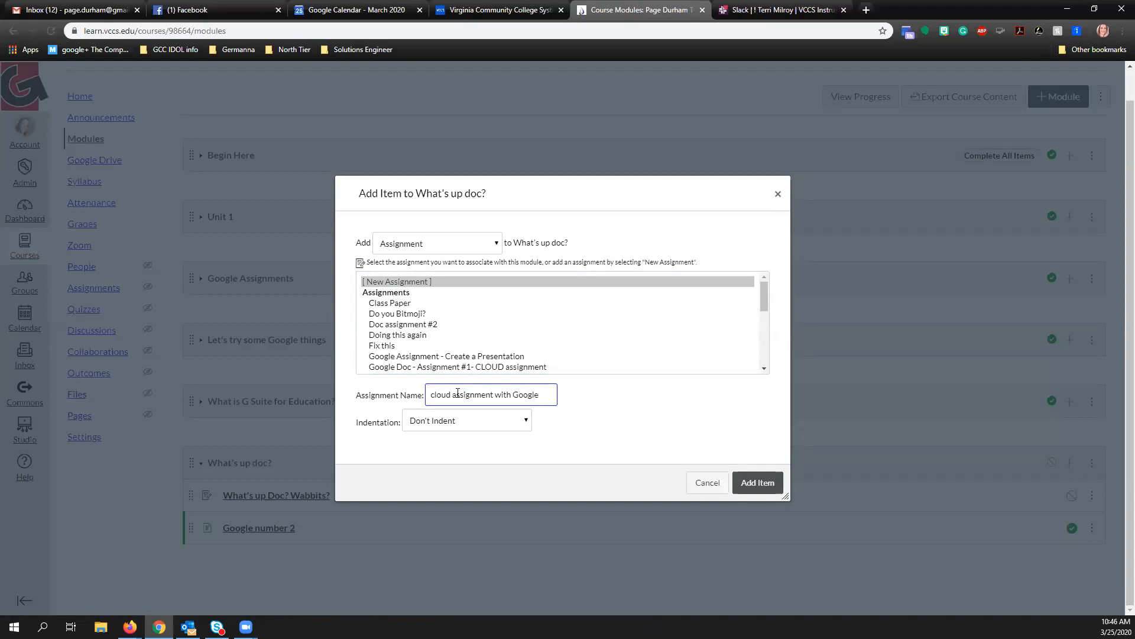
pyautogui.click(755, 484)
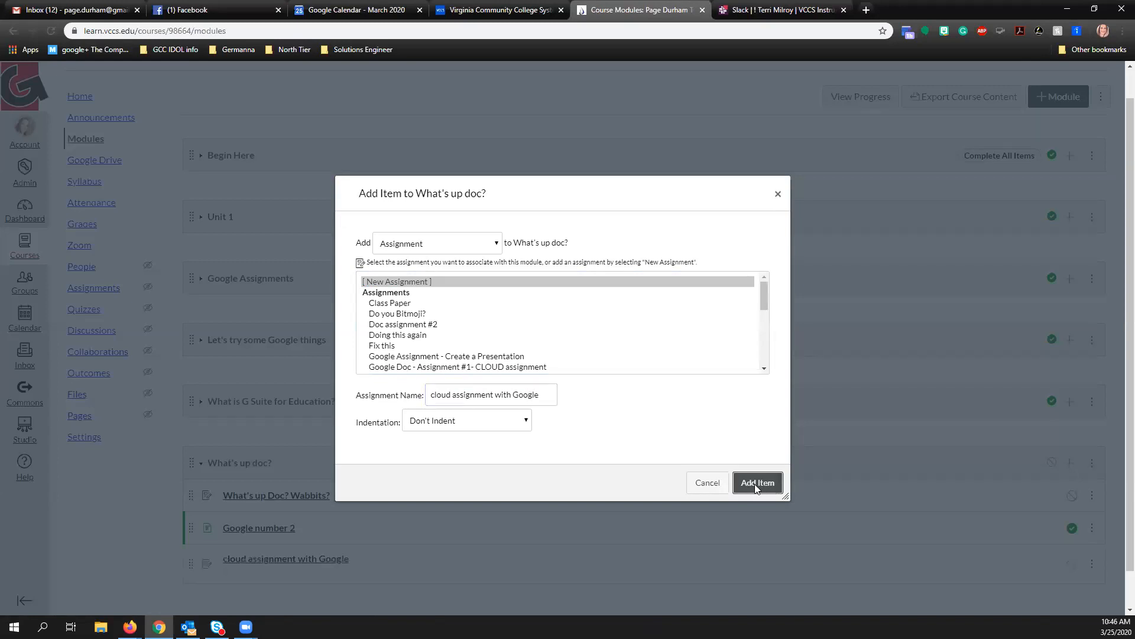
pyautogui.click(298, 563)
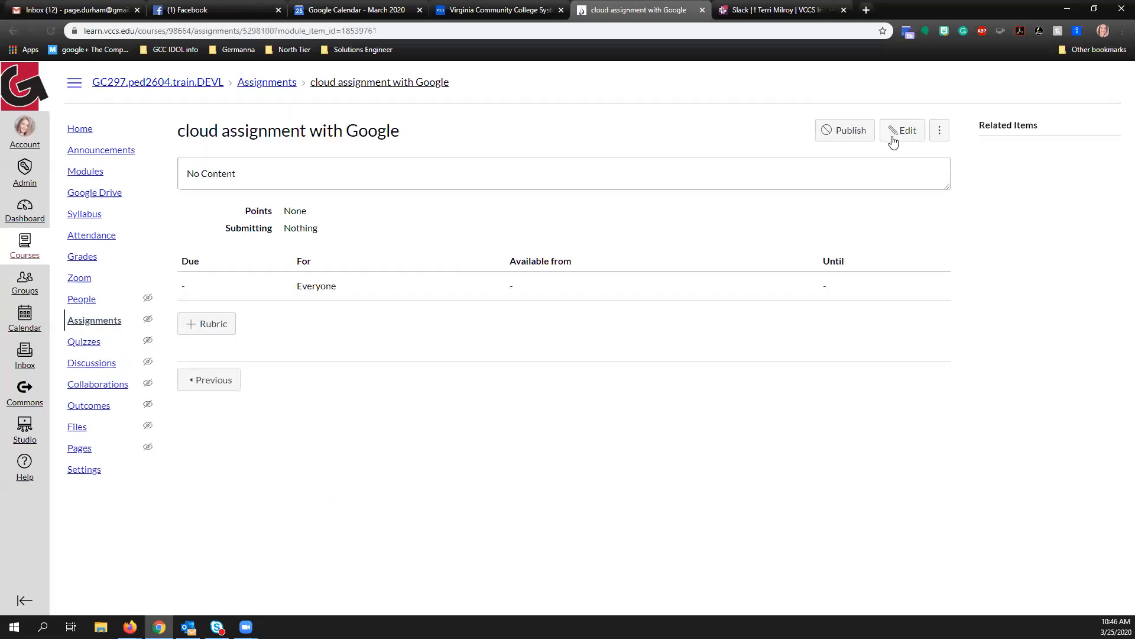
pyautogui.click(892, 136)
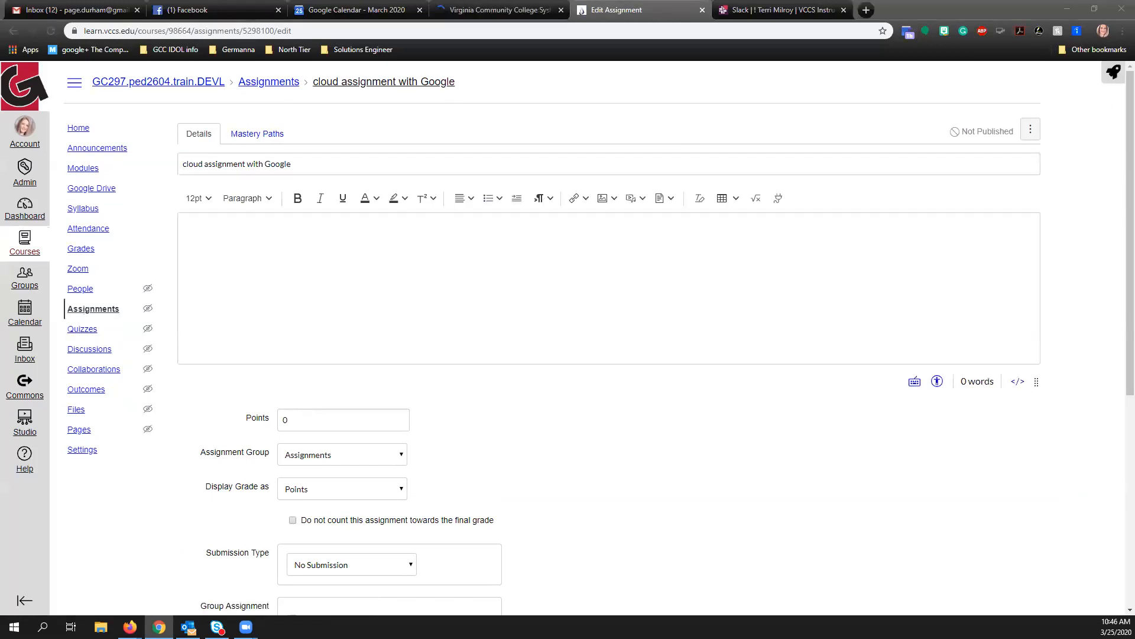
pyautogui.click(779, 200)
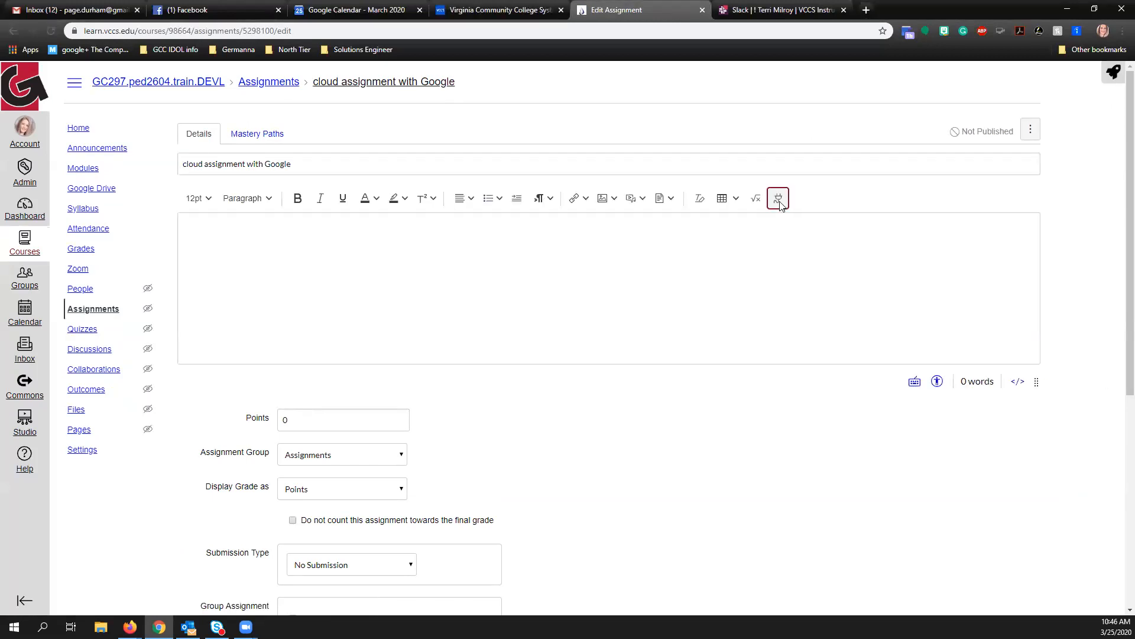
pyautogui.scroll(-5, 549, 327)
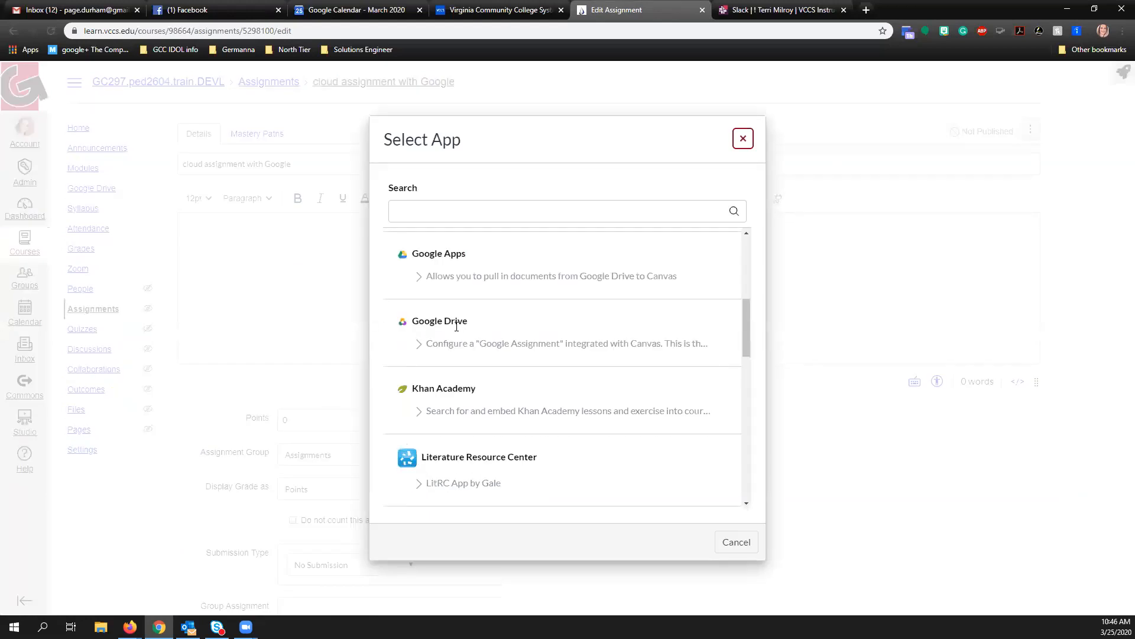
pyautogui.click(434, 322)
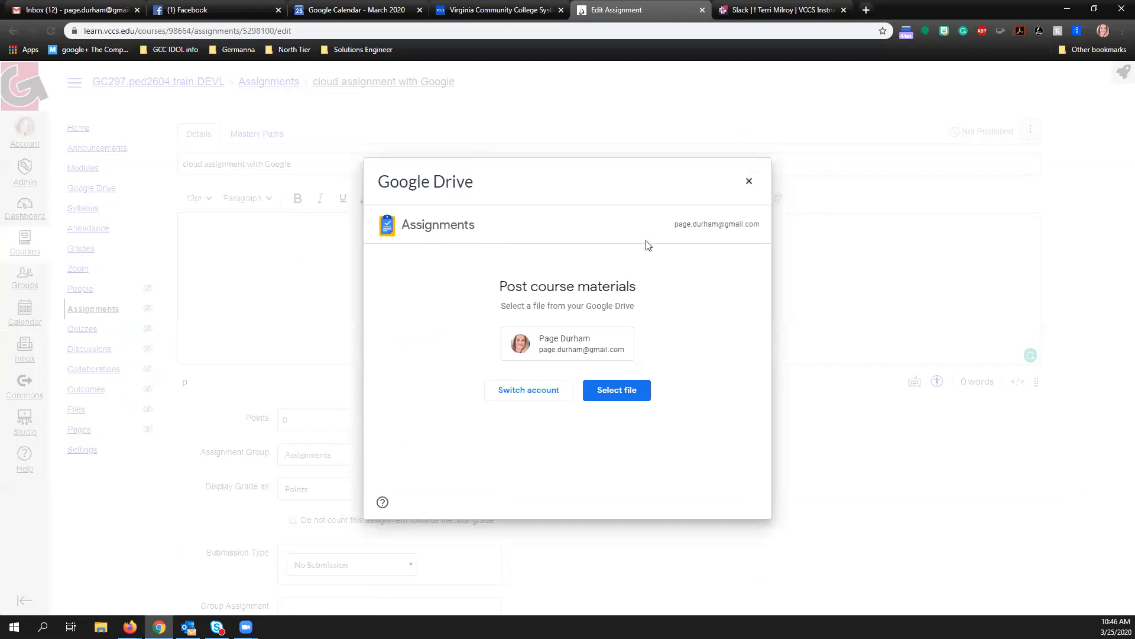
pyautogui.click(748, 185)
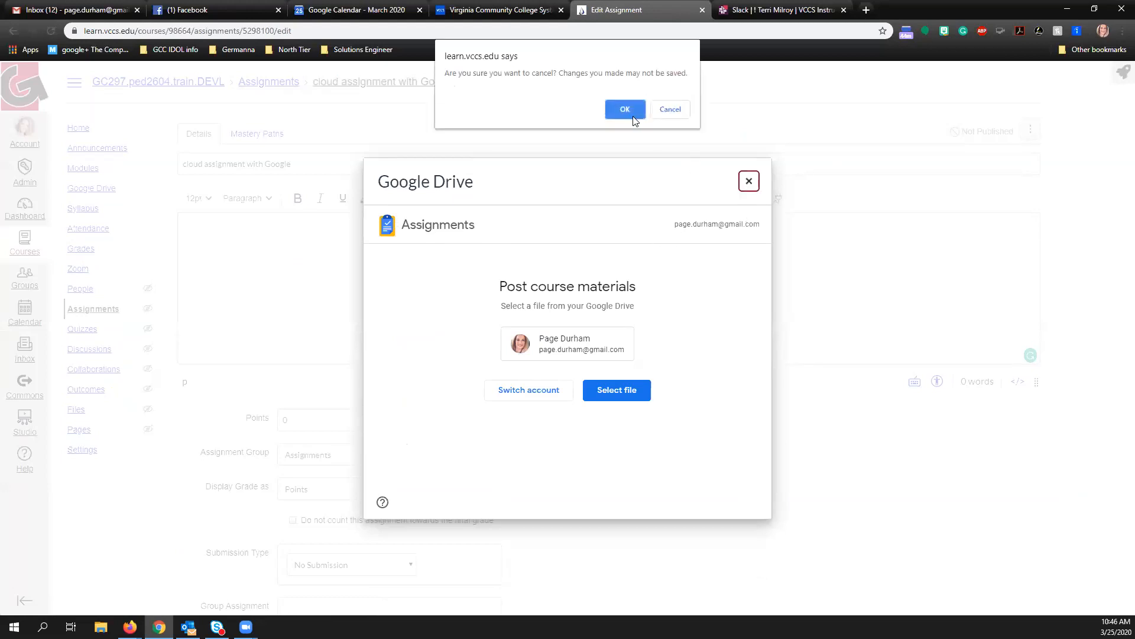
pyautogui.click(670, 110)
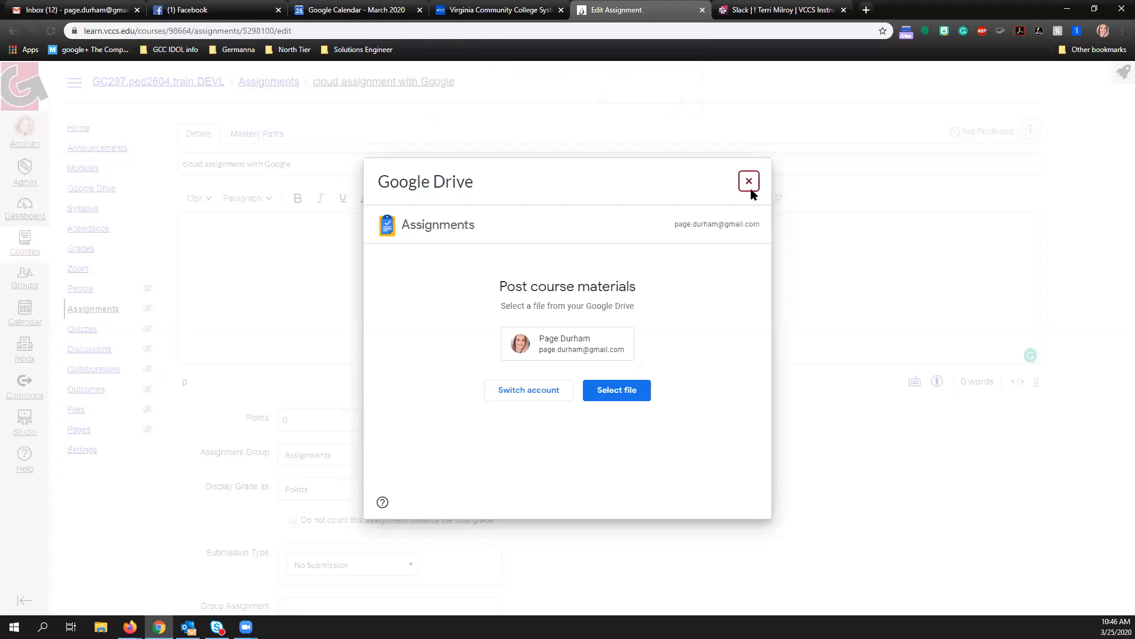
pyautogui.click(748, 181)
pyautogui.click(625, 110)
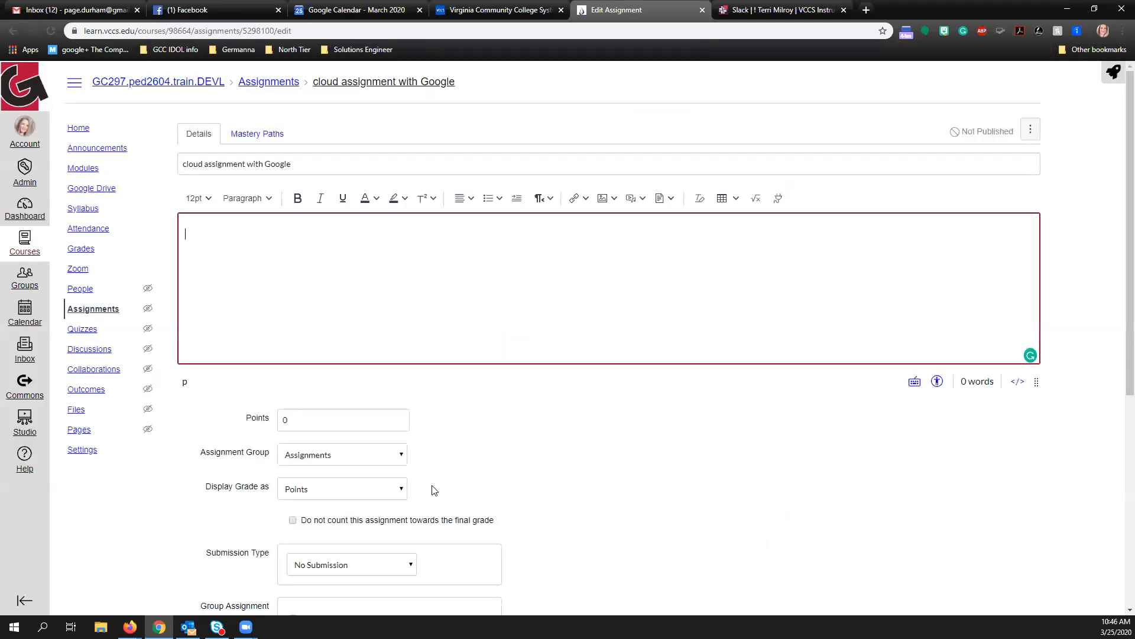
# Set the assignment's submission type to External Tool and find Google Docs Cloud Assignment among the available external tools.
pyautogui.scroll(-2, 435, 490)
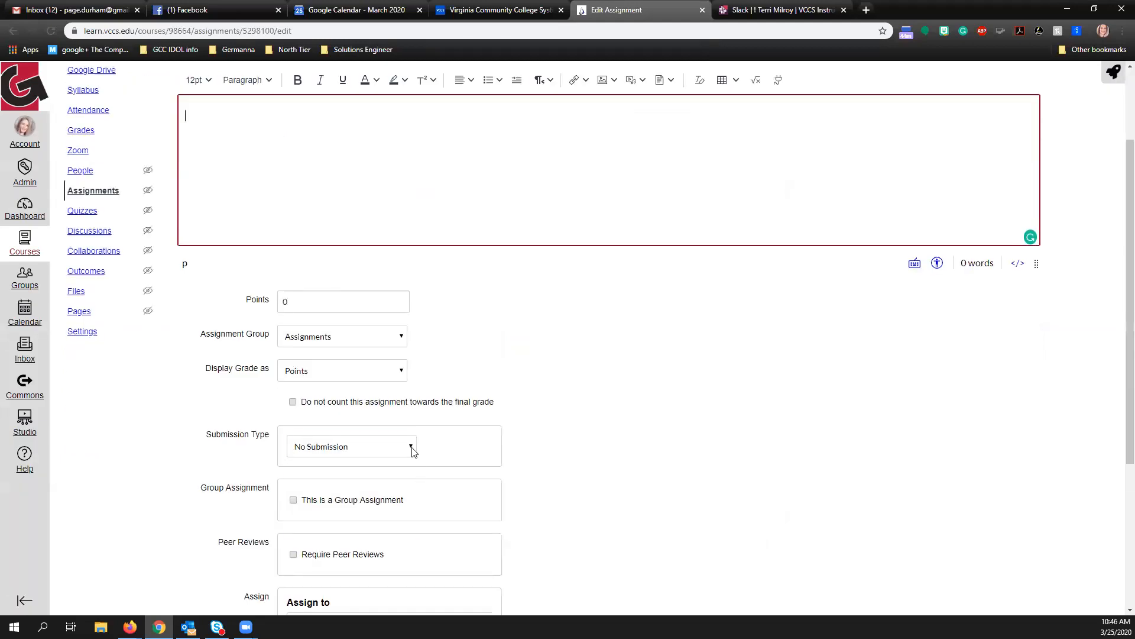
pyautogui.click(412, 449)
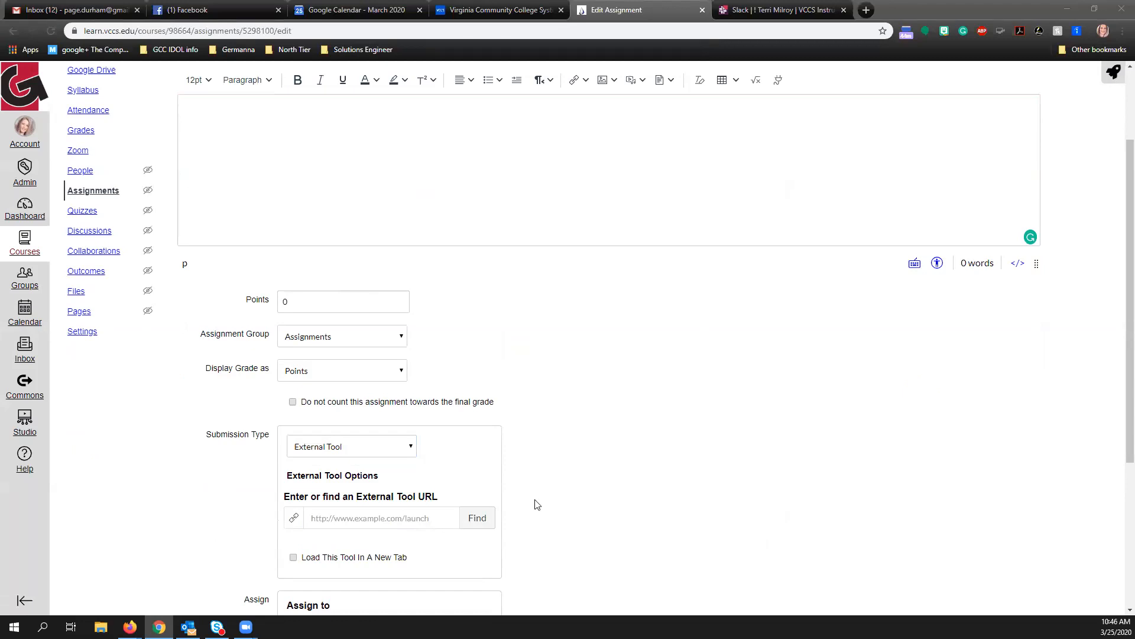
pyautogui.click(486, 520)
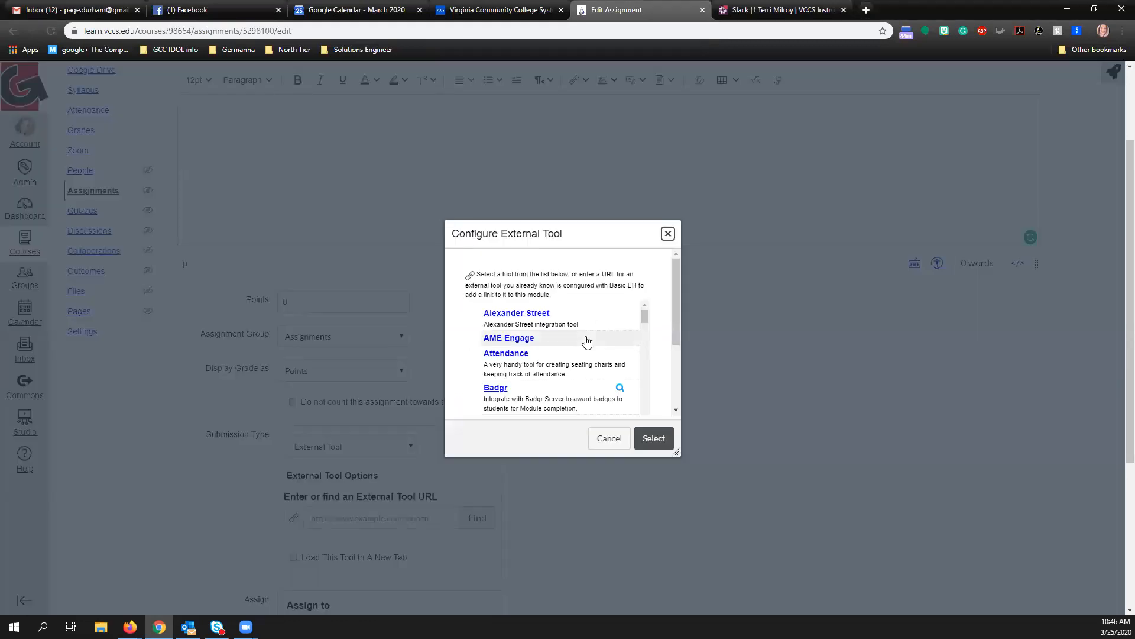
pyautogui.scroll(-3, 559, 337)
pyautogui.scroll(-3, 556, 338)
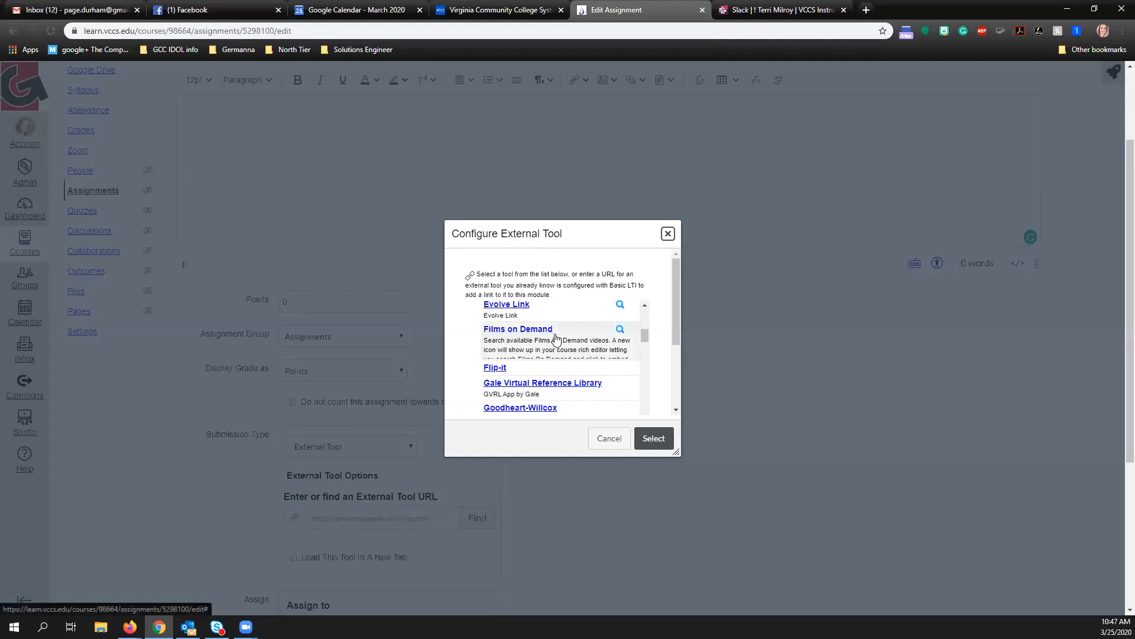
pyautogui.scroll(-3, 556, 338)
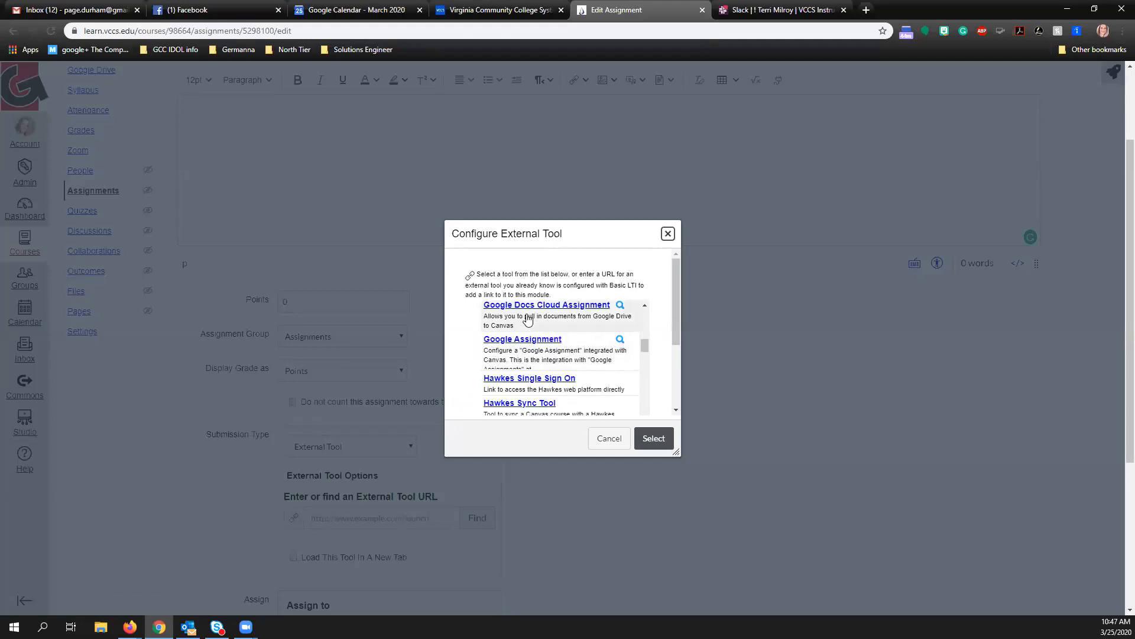